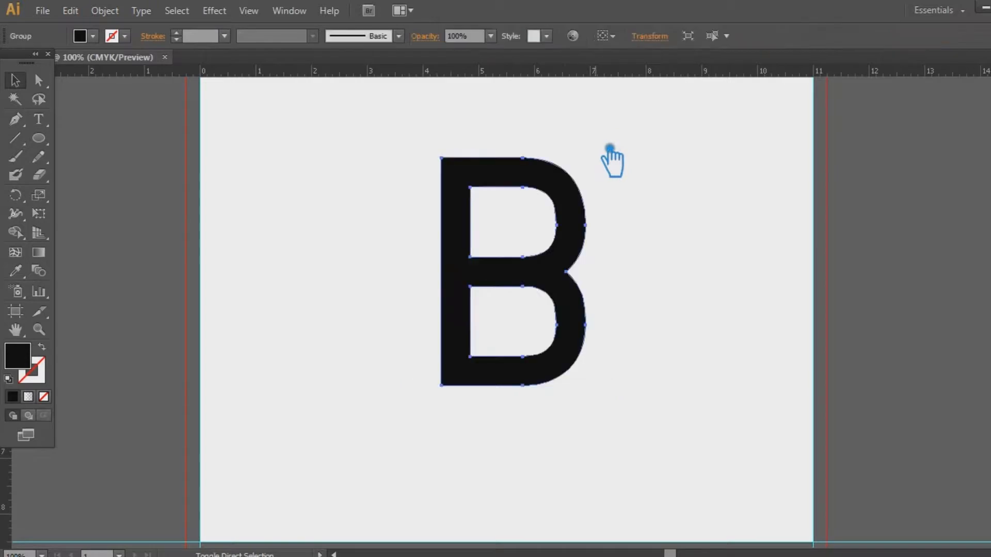
# Offset the letter B's path outward by 0.1 in with miter joins and a miter limit of 4
pyautogui.click(118, 16)
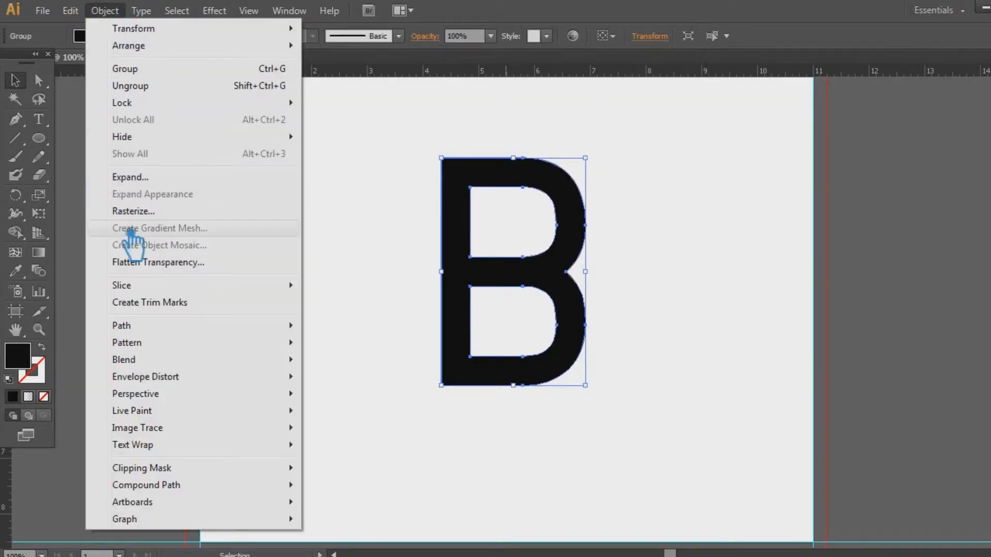
pyautogui.moveTo(111, 331)
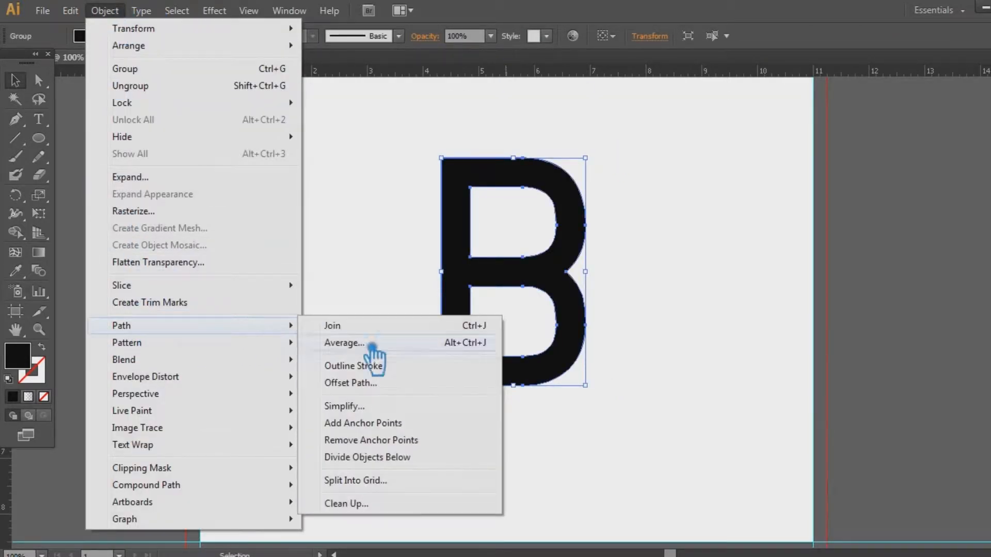
pyautogui.click(361, 383)
pyautogui.click(671, 305)
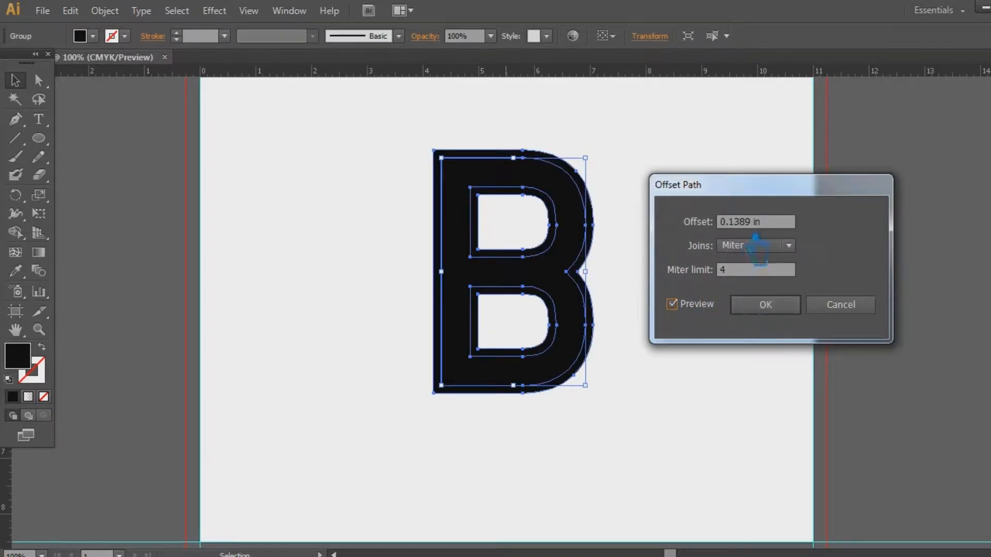
pyautogui.press('BackSpace')
pyautogui.click(744, 271)
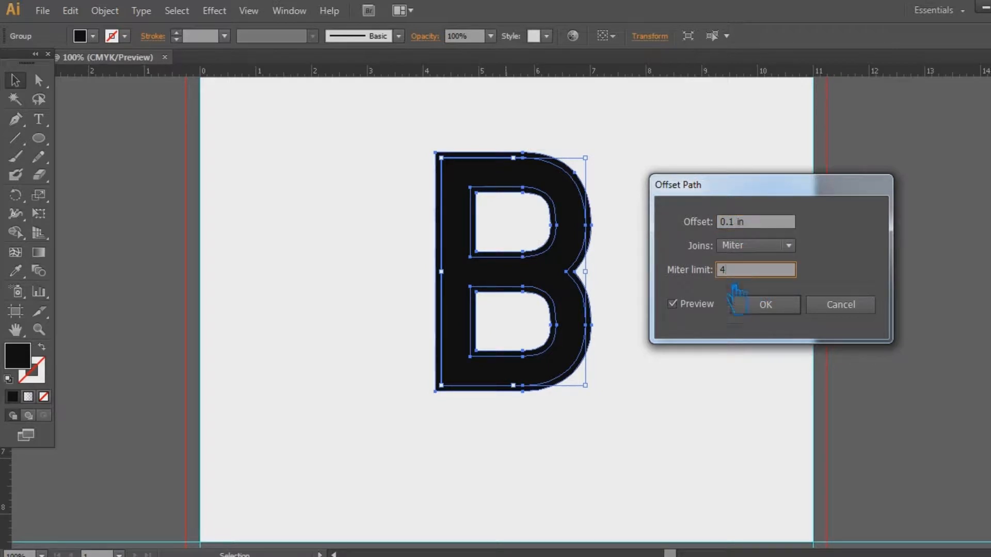
pyautogui.click(774, 309)
# Unite the offset and original letter shapes into one compound path, and swap its black fill for a black stroke
pyautogui.moveTo(637, 447); pyautogui.dragTo(553, 376)
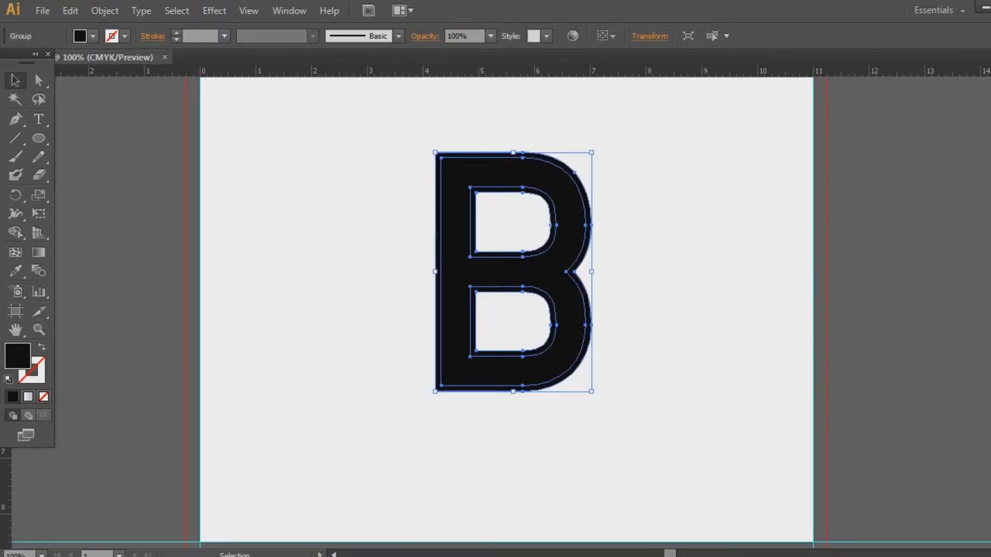
pyautogui.hotkey('shift', 'ctrl', 'F9')
pyautogui.click(874, 433)
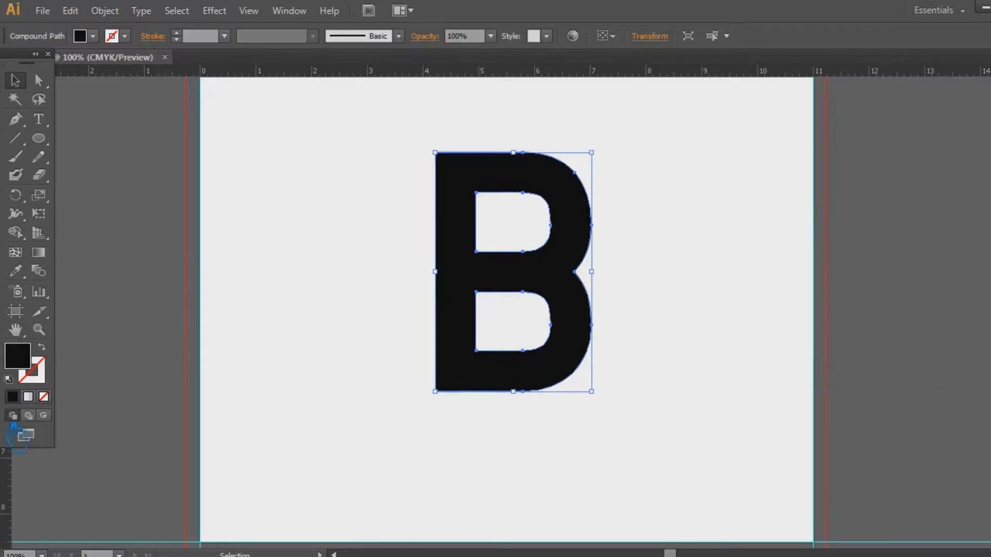
pyautogui.click(57, 355)
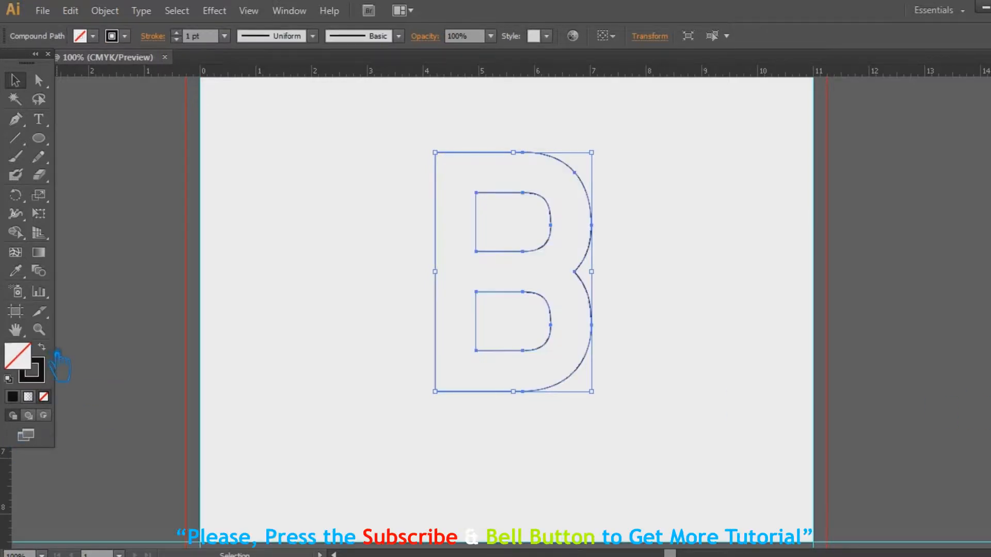
pyautogui.click(146, 356)
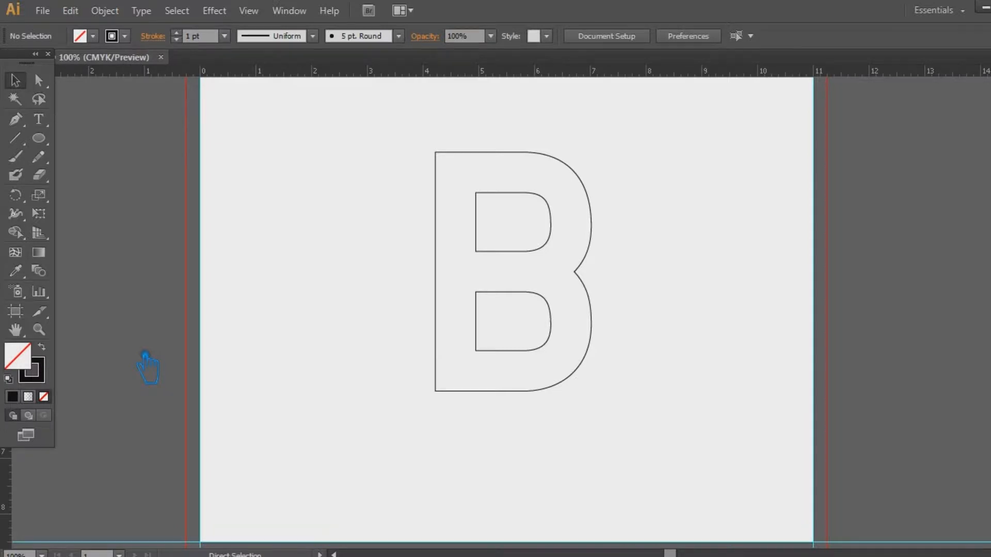
# Draw a small circle at the lower-left corner of the letter B
pyautogui.hotkey('ctrl', '+')
pyautogui.scroll(2, 753, 278)
pyautogui.moveTo(38, 138); pyautogui.dragTo(98, 178)
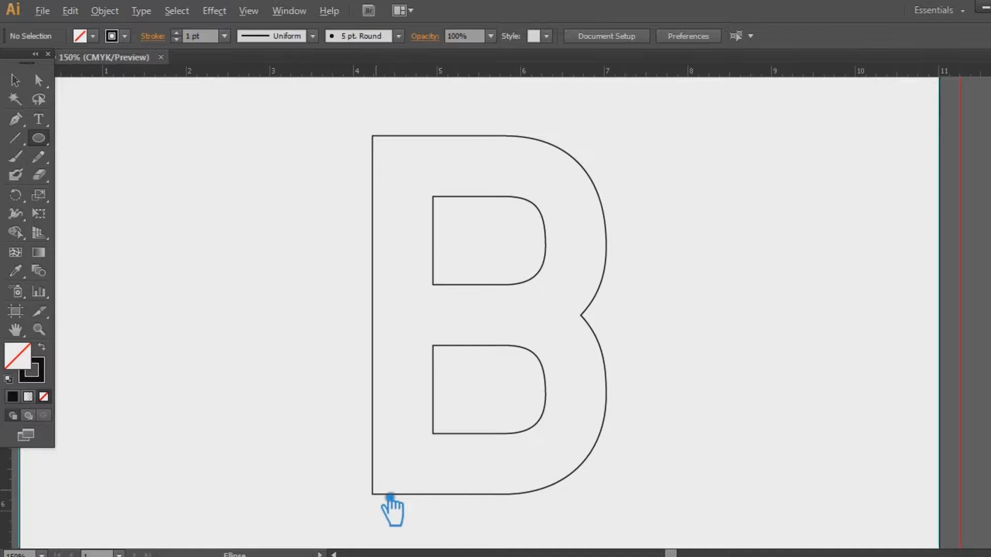
pyautogui.moveTo(390, 496); pyautogui.dragTo(399, 497)
pyautogui.hotkey('ctrl', 'z')
pyautogui.moveTo(392, 500); pyautogui.dragTo(402, 509)
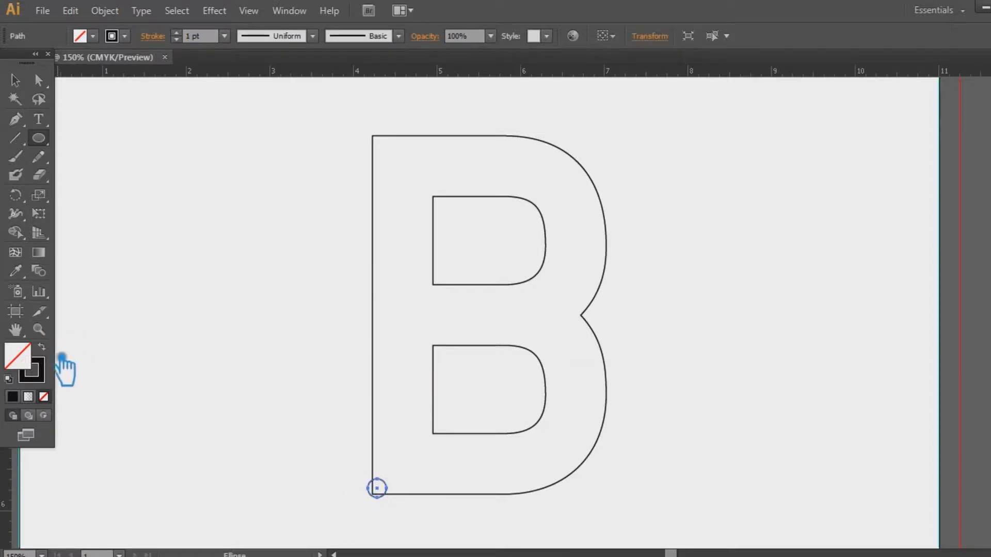
# Turn the circle into a solid black dot and fit it inside the letter's lower-left corner
pyautogui.click(42, 348)
pyautogui.click(15, 80)
pyautogui.moveTo(380, 491)
pyautogui.mouseDown()
pyautogui.moveTo(411, 491)
pyautogui.moveTo(387, 497)
pyautogui.mouseUp()
pyautogui.click(459, 497)
# Place vertical guides along both stem edges and the letter's right edge, plus a horizontal guide along its top edge
pyautogui.moveTo(21, 477); pyautogui.dragTo(184, 458)
pyautogui.moveTo(20, 498); pyautogui.dragTo(447, 411)
pyautogui.moveTo(20, 508); pyautogui.dragTo(388, 421)
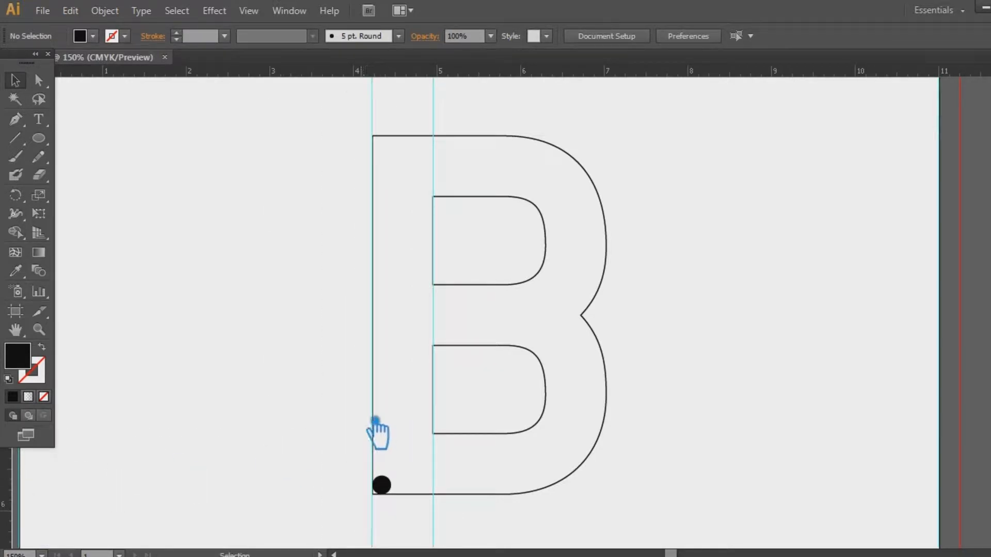
pyautogui.moveTo(484, 77); pyautogui.dragTo(481, 136)
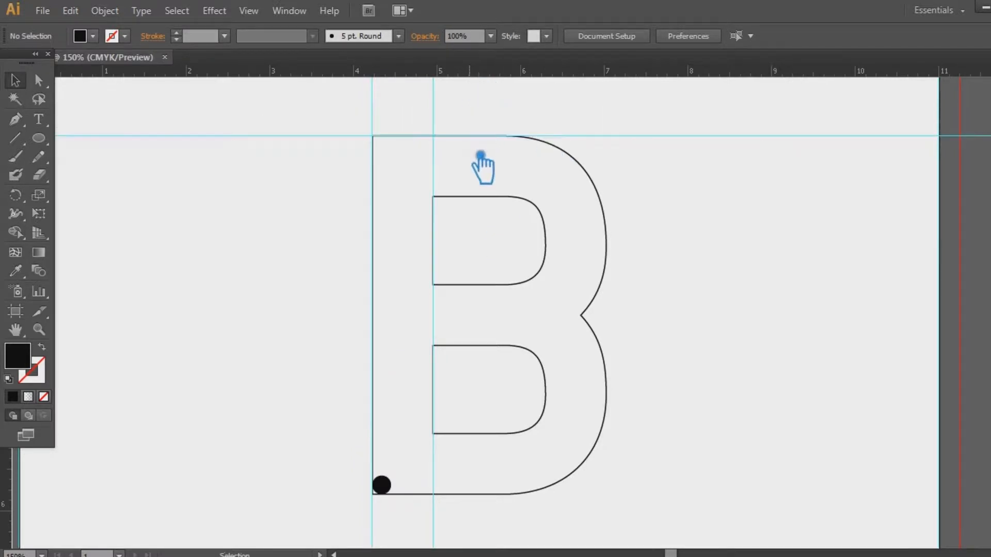
pyautogui.moveTo(570, 429); pyautogui.dragTo(614, 406)
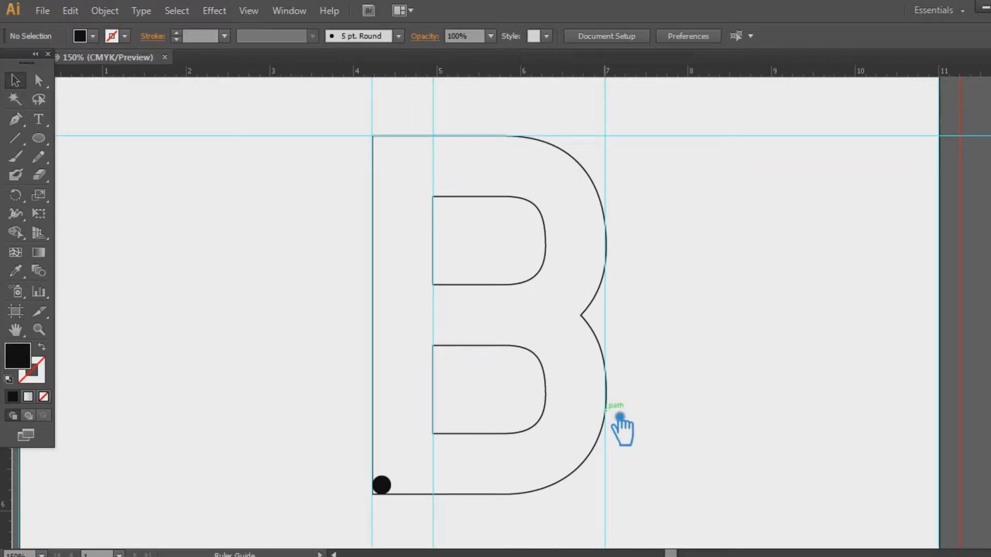
# Add horizontal guides along the top and bottom edges of both counters and along the letter's bottom edge
pyautogui.moveTo(480, 77); pyautogui.dragTo(471, 285)
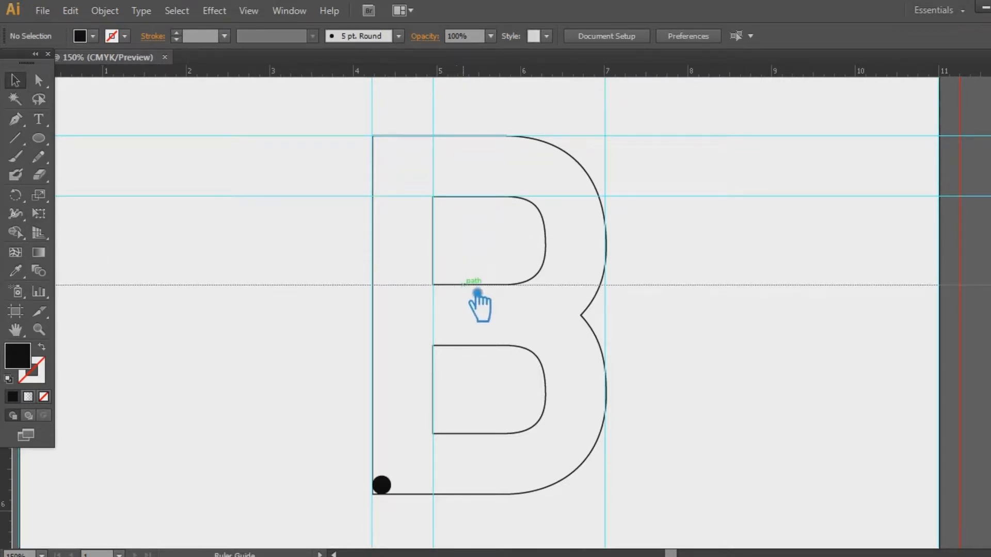
pyautogui.moveTo(477, 74); pyautogui.dragTo(477, 345)
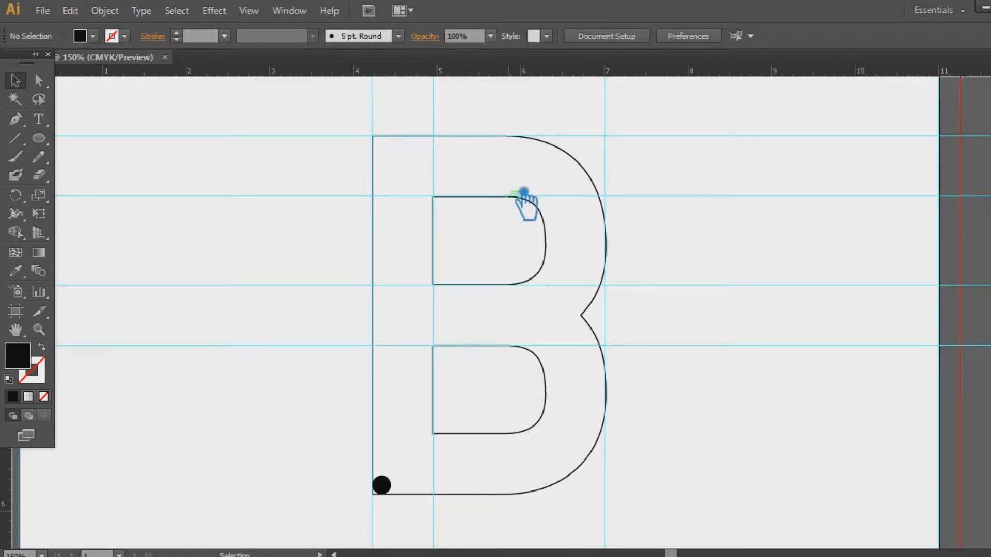
pyautogui.moveTo(471, 75); pyautogui.dragTo(488, 433)
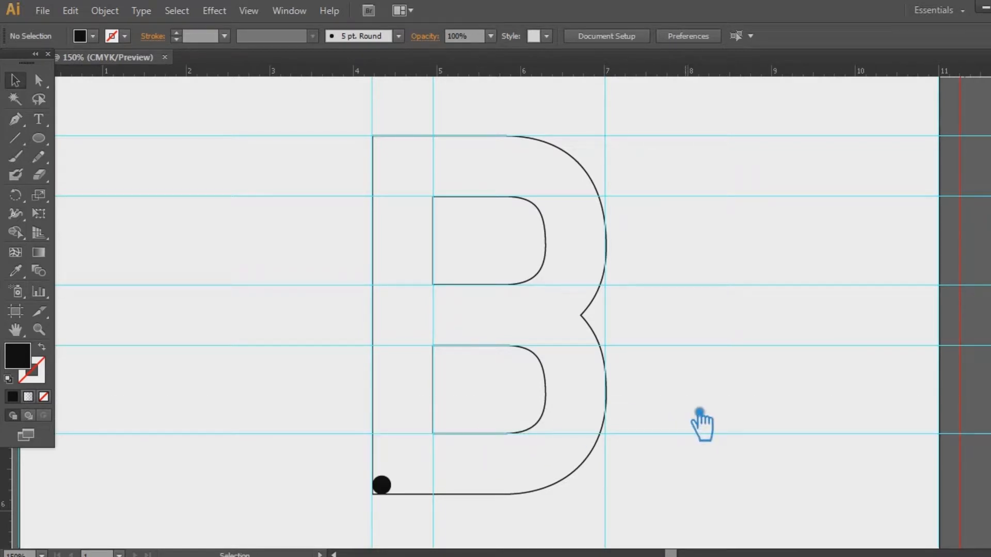
pyautogui.moveTo(511, 75); pyautogui.dragTo(488, 495)
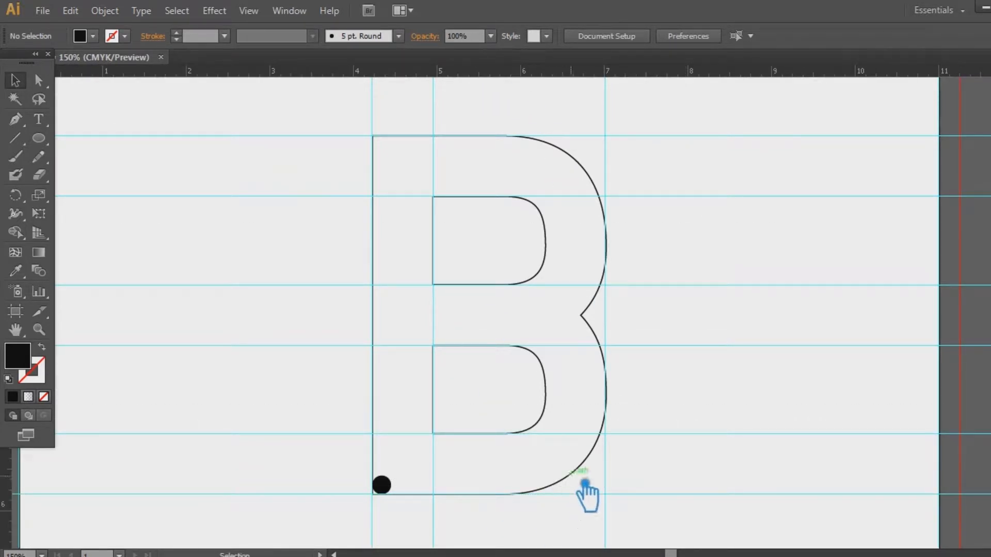
# Duplicate the dot to the right side of the stem in the same row and group the two dots
pyautogui.moveTo(393, 487); pyautogui.dragTo(441, 491)
pyautogui.click(501, 492)
pyautogui.moveTo(495, 516); pyautogui.dragTo(374, 458)
pyautogui.rightClick(427, 484)
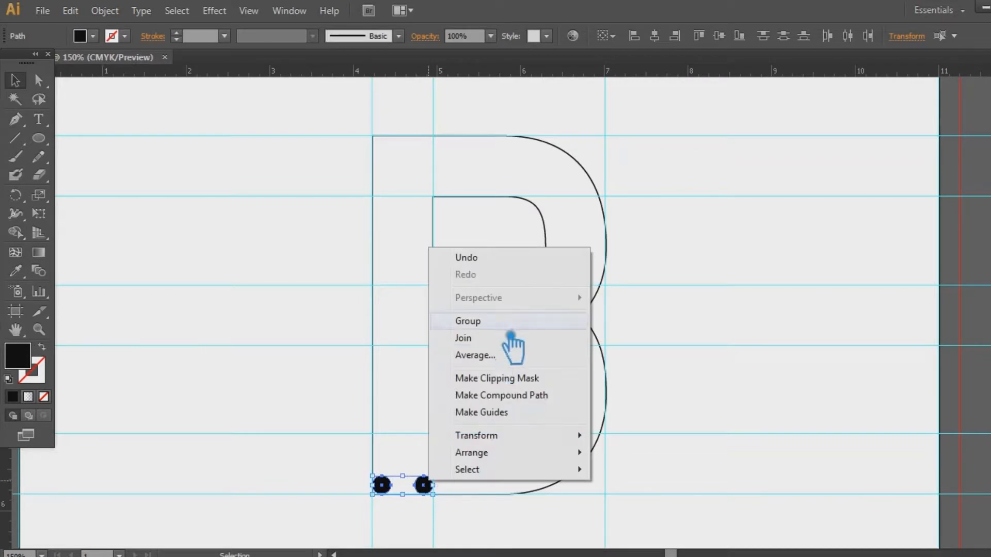
pyautogui.click(477, 321)
pyautogui.click(460, 476)
# Try to fill the stem with closely spaced copies of the dot pair up to the top edge, and save
pyautogui.moveTo(439, 492); pyautogui.dragTo(439, 461)
pyautogui.hotkey('ctrl', 'd')
pyautogui.hotkey('ctrl', 'd')
pyautogui.hotkey('ctrl', 'd')
pyautogui.hotkey('ctrl', 'd')
pyautogui.hotkey('ctrl', 'd')
pyautogui.hotkey('ctrl', 'd')
pyautogui.hotkey('ctrl', 'd')
pyautogui.hotkey('ctrl', 'd')
pyautogui.hotkey('ctrl', 'd')
pyautogui.hotkey('ctrl', 'd')
pyautogui.hotkey('ctrl', 'd')
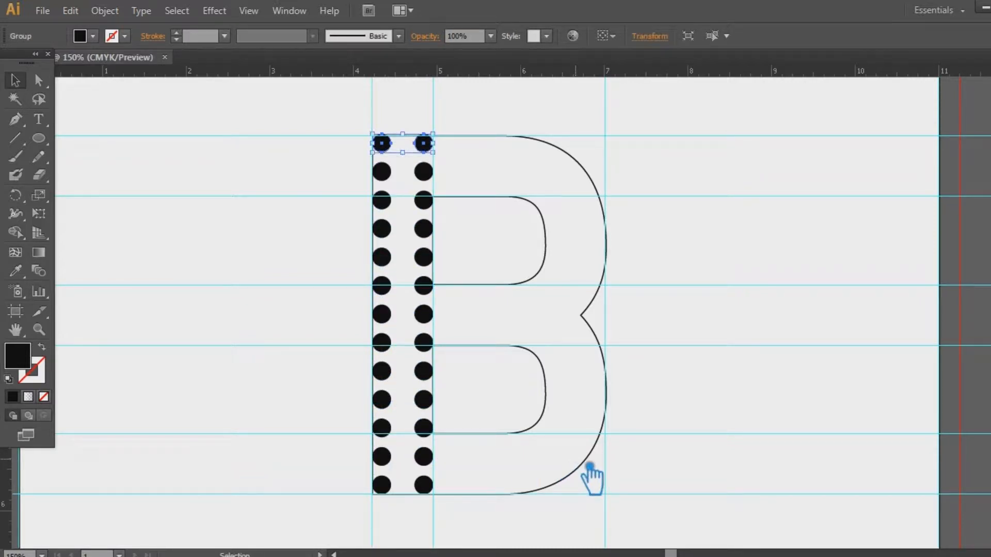
pyautogui.click(684, 335)
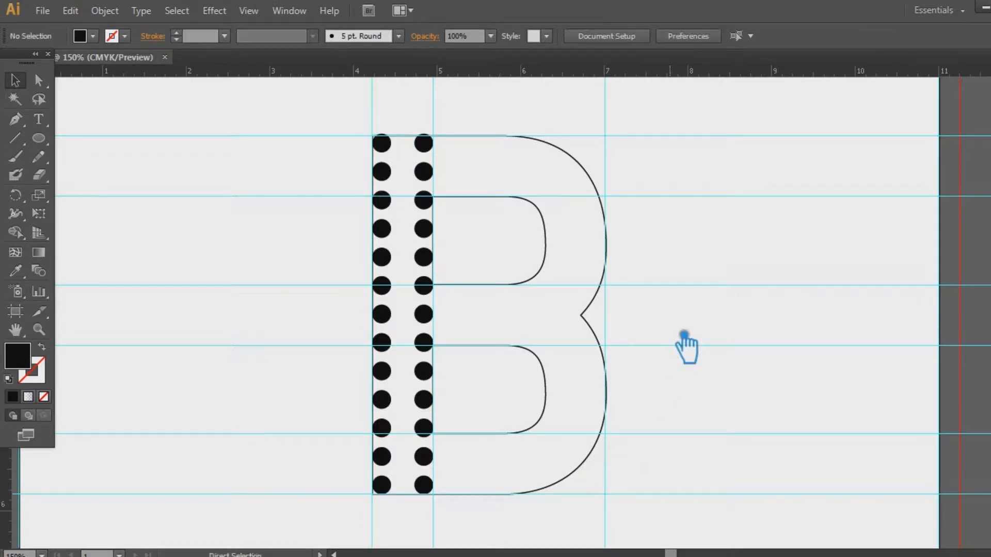
pyautogui.hotkey('ctrl', 's')
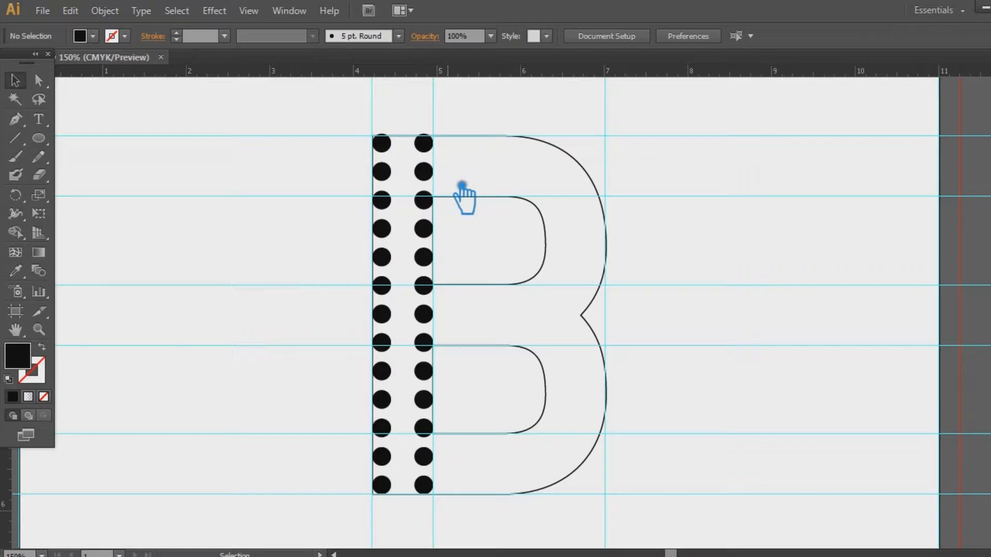
# Undo the stacked copies of the dot pair, keeping only the bottom row in the stem
pyautogui.hotkey('ctrl', 'z')
pyautogui.hotkey('ctrl', 'z')
pyautogui.hotkey('ctrl', 'z')
pyautogui.hotkey('ctrl', 'z')
pyautogui.hotkey('ctrl', 'z')
pyautogui.hotkey('ctrl', 'z')
pyautogui.hotkey('ctrl', 'z')
pyautogui.hotkey('ctrl', 'z')
pyautogui.hotkey('ctrl', 'z')
pyautogui.hotkey('ctrl', 'z')
pyautogui.hotkey('ctrl', 'z')
pyautogui.hotkey('ctrl', 'z')
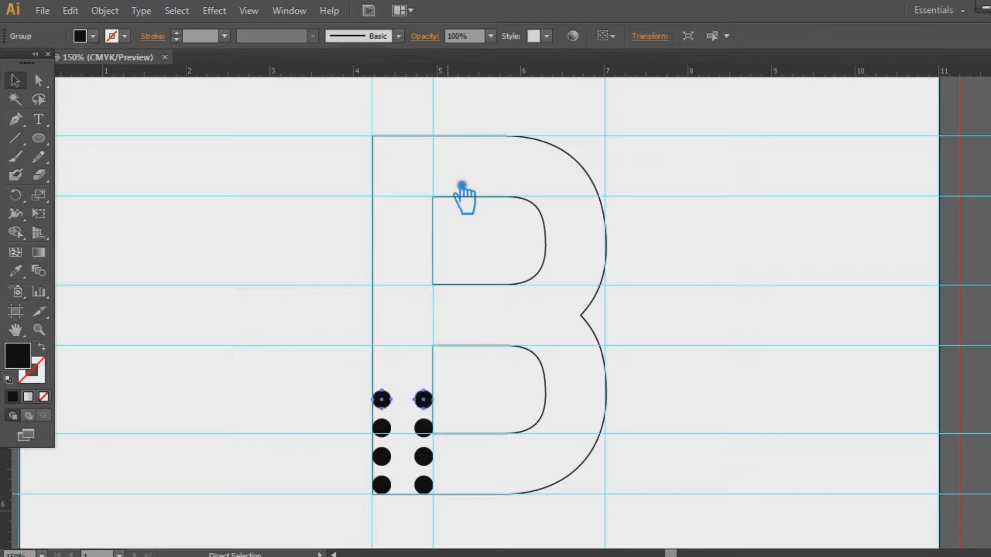
pyautogui.press('v')
pyautogui.press('Delete')
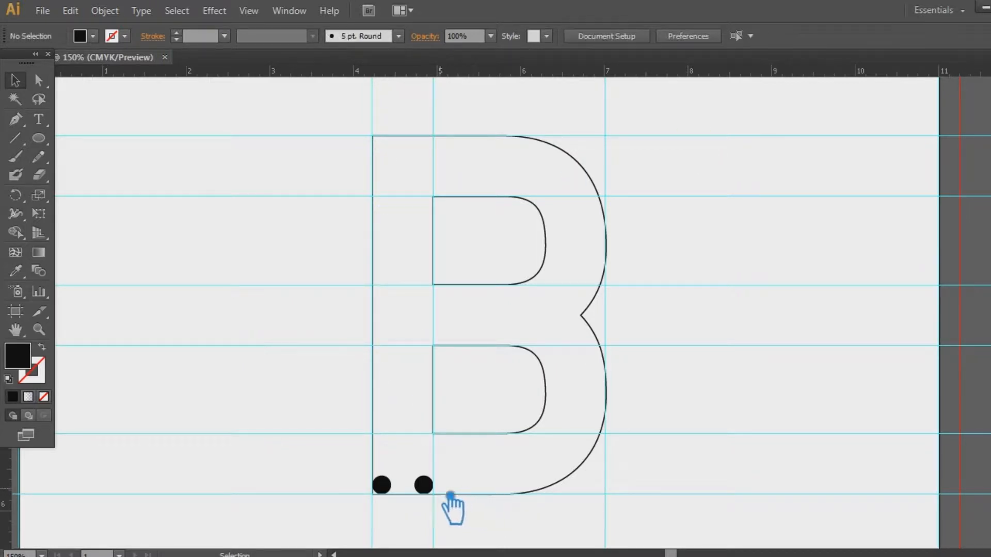
# Copy the bottom dot pair upward with a wider gap and repeat the copy eight times to fill the stem
pyautogui.click(433, 492)
pyautogui.moveTo(435, 494); pyautogui.dragTo(436, 457)
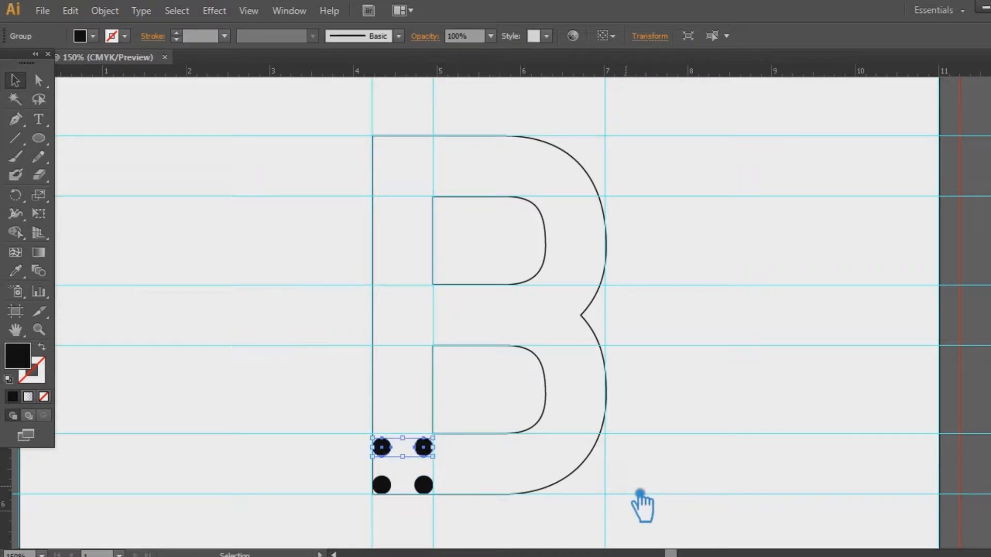
pyautogui.hotkey('ctrl', 'd')
pyautogui.hotkey('ctrl', 'd')
pyautogui.hotkey('ctrl', 'd')
pyautogui.hotkey('ctrl', 'd')
pyautogui.hotkey('ctrl', 'd')
pyautogui.hotkey('ctrl', 'd')
pyautogui.hotkey('ctrl', 'd')
pyautogui.hotkey('ctrl', 'd')
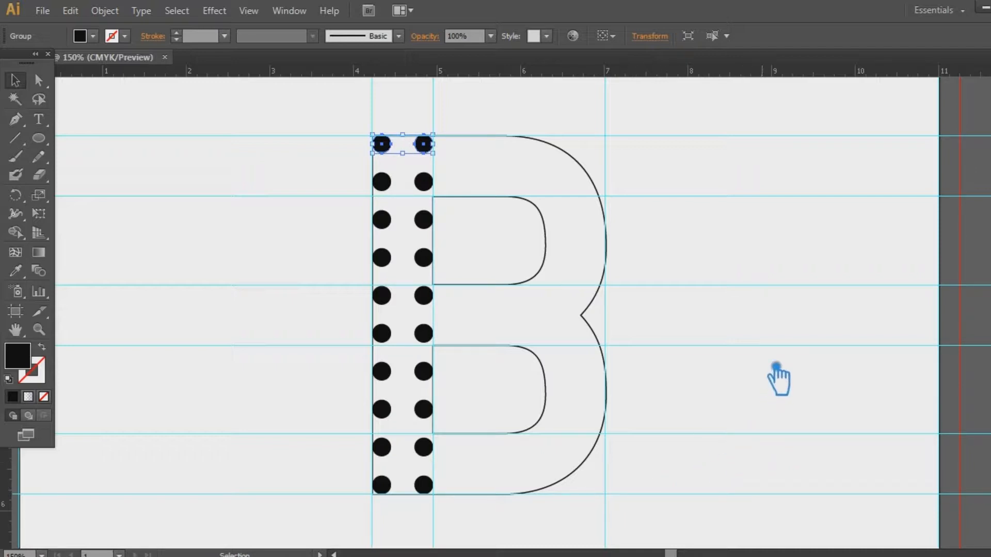
pyautogui.click(778, 342)
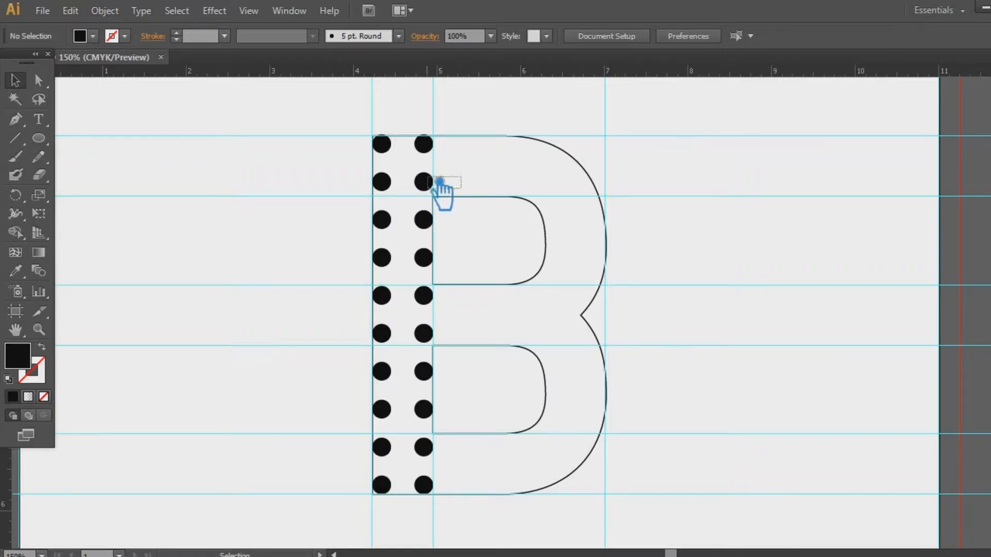
# Try to continue the pattern into the upper bar by duplicating the stem's top two dot pairs to the right
pyautogui.moveTo(439, 189); pyautogui.dragTo(407, 146)
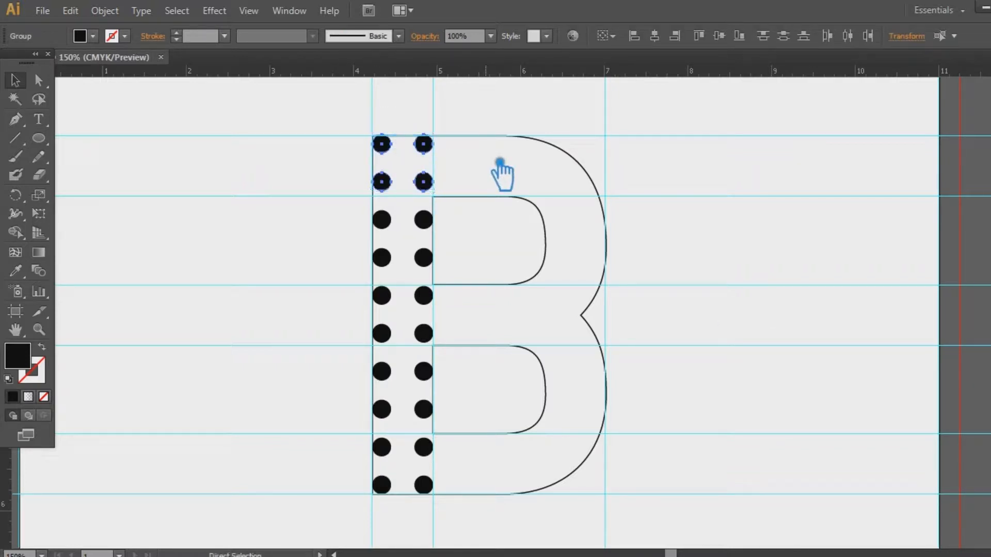
pyautogui.press('Right')
pyautogui.press('Right')
pyautogui.press('Right')
pyautogui.press('Right')
pyautogui.press('Right')
pyautogui.press('Right')
pyautogui.press('Right')
pyautogui.press('Right')
pyautogui.press('Right')
pyautogui.press('Right')
pyautogui.press('Right')
pyautogui.press('Right')
pyautogui.press('Right')
pyautogui.press('Right')
pyautogui.press('Right')
pyautogui.press('Right')
pyautogui.press('Right')
pyautogui.press('Right')
pyautogui.press('Right')
pyautogui.press('Right')
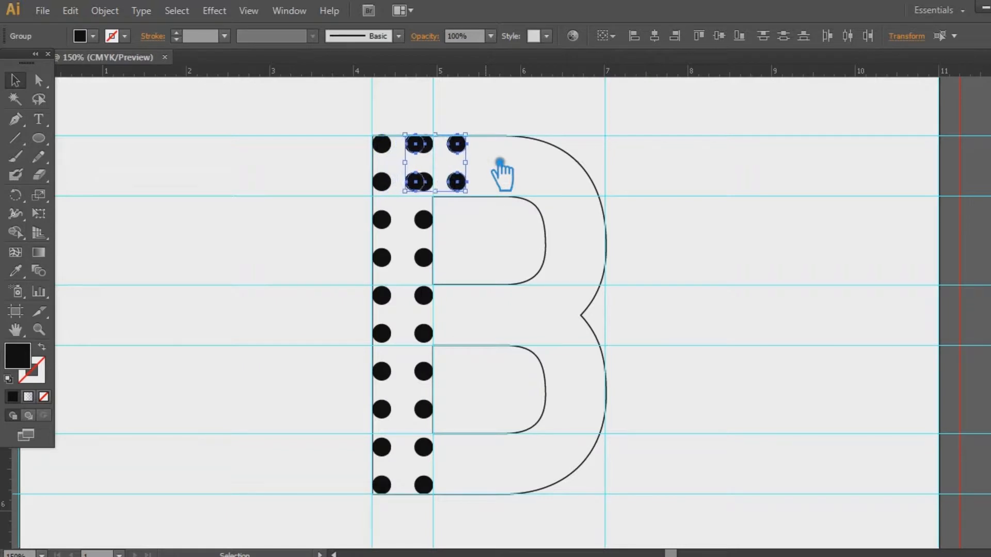
pyautogui.press('Right')
pyautogui.press('Right')
pyautogui.press('Right')
pyautogui.press('Right')
pyautogui.press('Right')
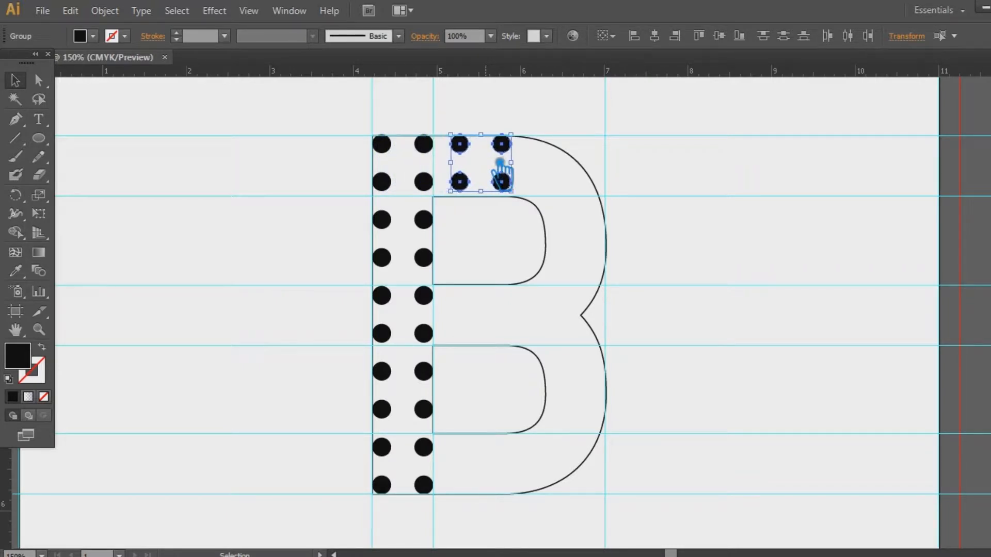
pyautogui.press('Right')
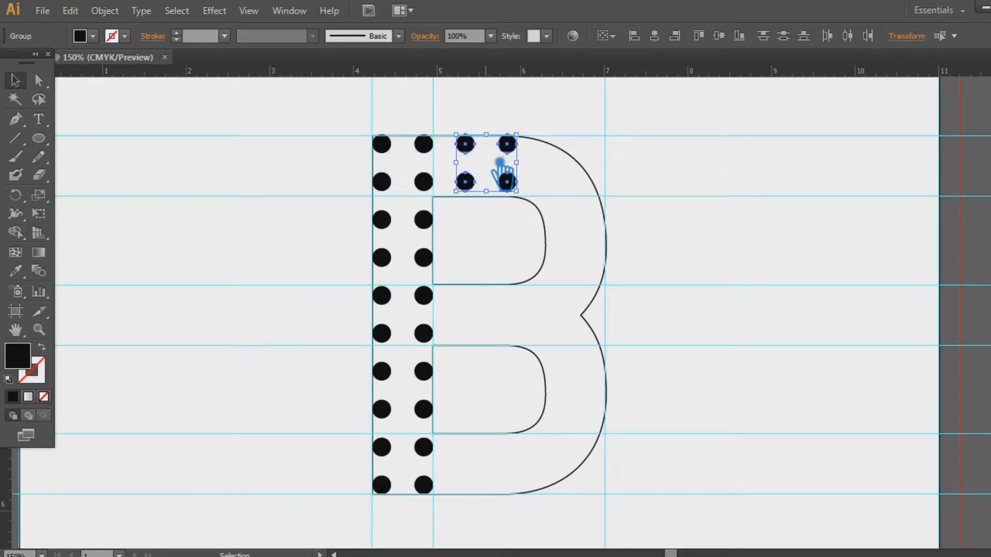
pyautogui.click(590, 170)
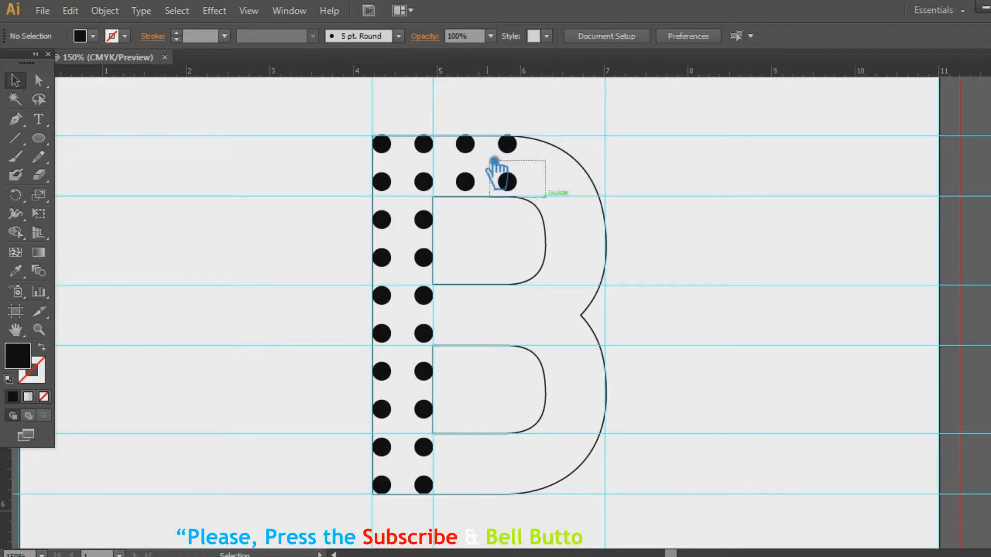
pyautogui.click(507, 182)
pyautogui.press('Delete')
# Ungroup the two topmost dot pairs in the stem
pyautogui.click(428, 184)
pyautogui.rightClick(431, 186)
pyautogui.click(464, 268)
pyautogui.click(471, 157)
pyautogui.rightClick(422, 142)
pyautogui.click(471, 230)
# Group the right-hand dots of the stem's top two rows, copy them right and repeat the copy three times across the upper bar
pyautogui.click(465, 206)
pyautogui.click(424, 142)
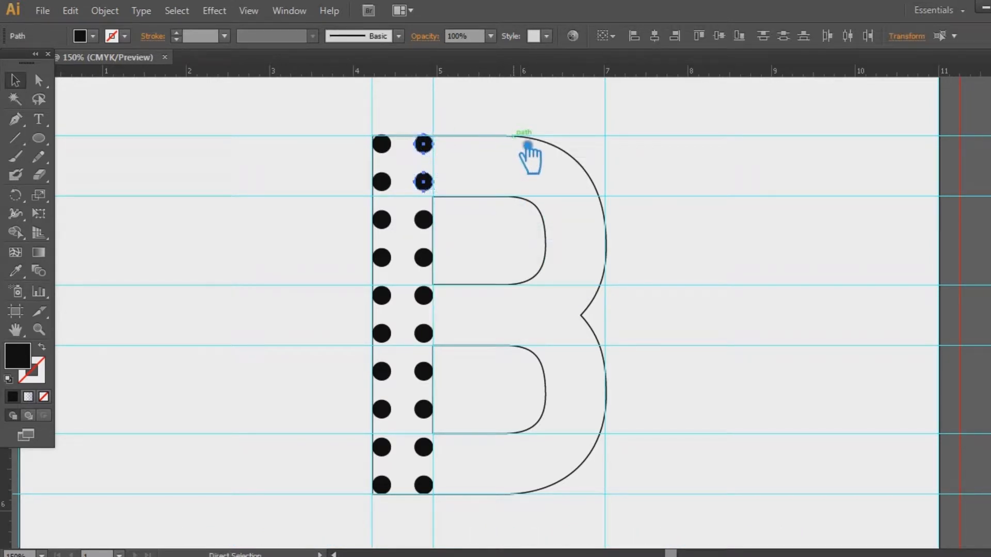
pyautogui.press('a')
pyautogui.click(561, 153)
pyautogui.moveTo(427, 145); pyautogui.dragTo(483, 154)
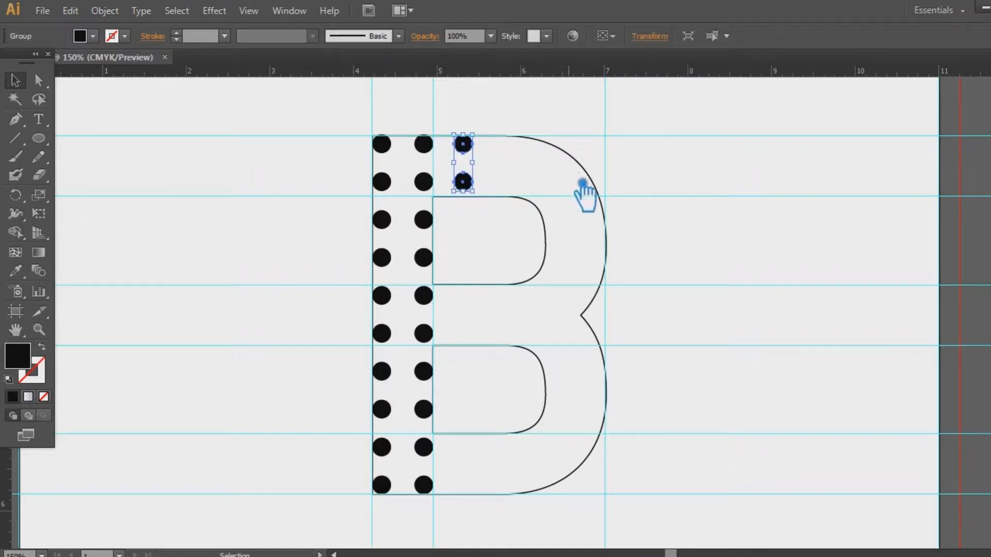
pyautogui.hotkey('ctrl', 'd')
pyautogui.hotkey('ctrl', 'd')
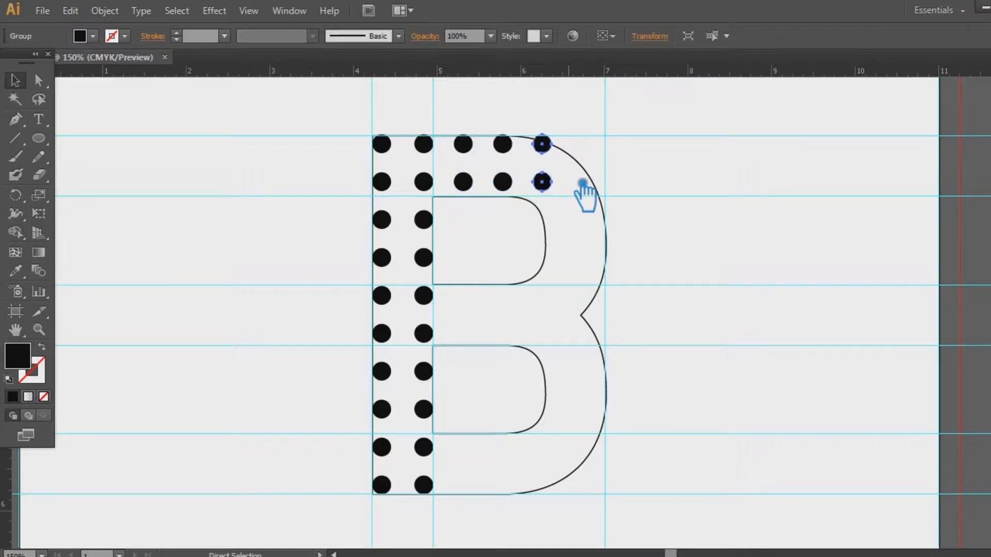
pyautogui.hotkey('ctrl', 'd')
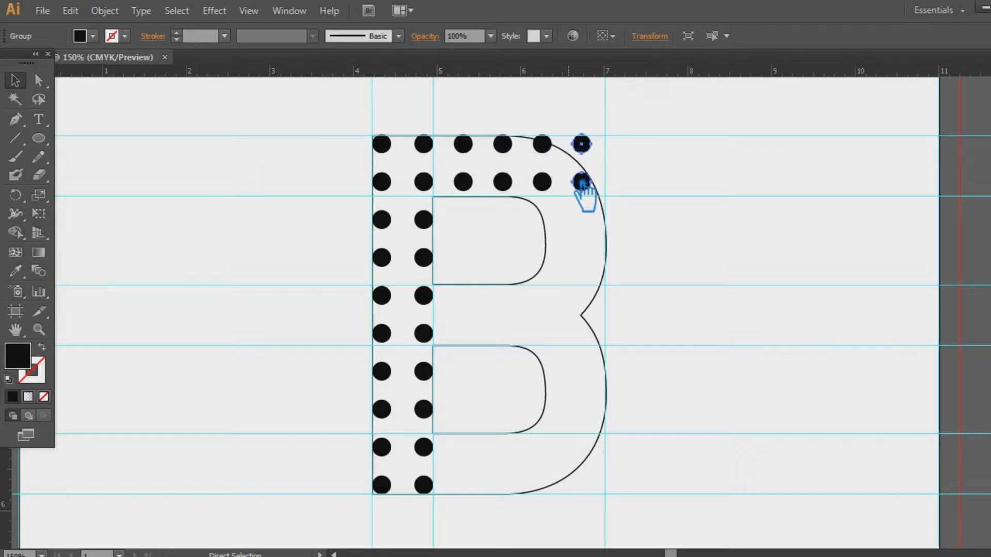
# Repeat the dot-pair copy once more across the upper bar and group the five dot pairs outside the stem
pyautogui.hotkey('ctrl', 'd')
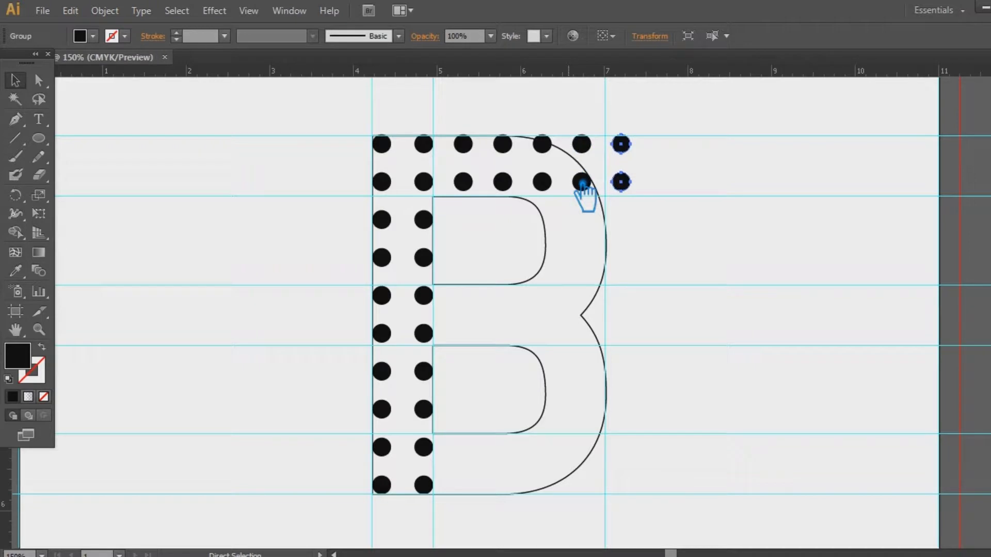
pyautogui.moveTo(686, 215); pyautogui.dragTo(469, 131)
pyautogui.rightClick(486, 144)
pyautogui.click(521, 215)
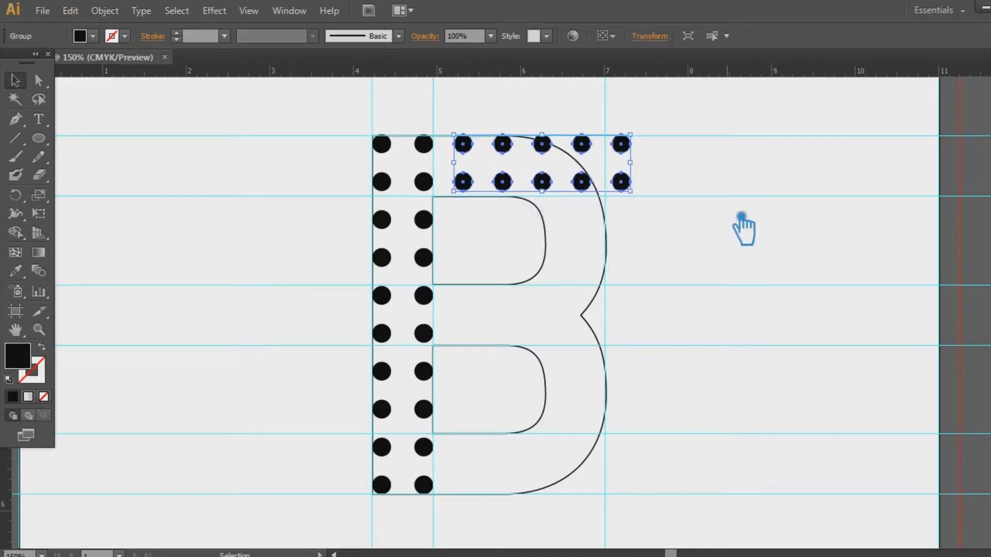
pyautogui.click(742, 216)
# Duplicate the upper bar's grouped dots straight down into the middle bar, aligned with the stem's rows
pyautogui.click(498, 184)
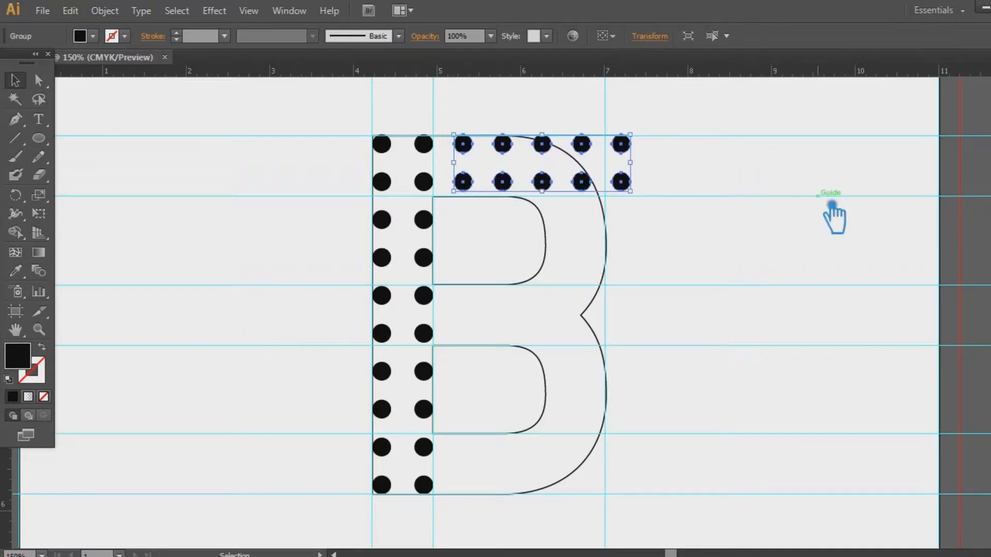
pyautogui.press('a')
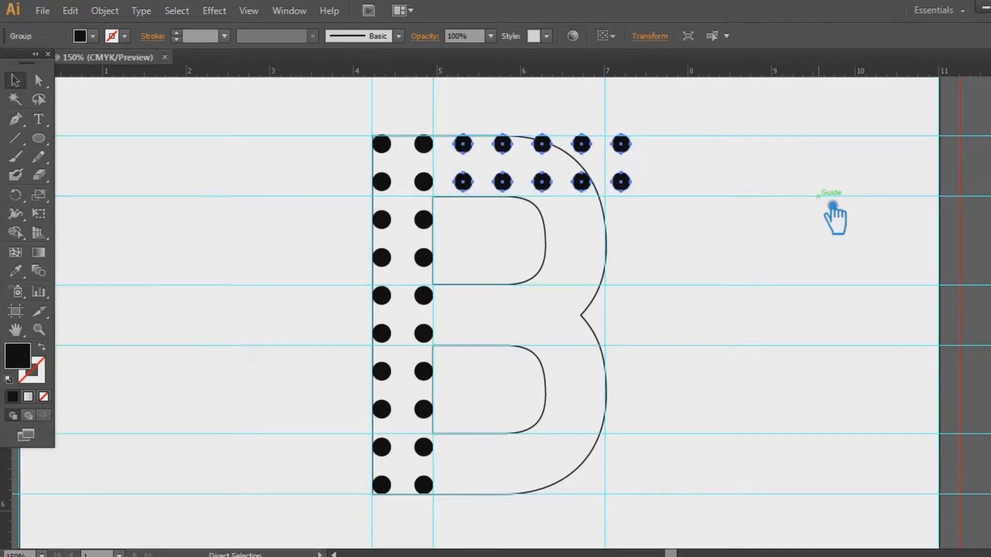
pyautogui.press('v')
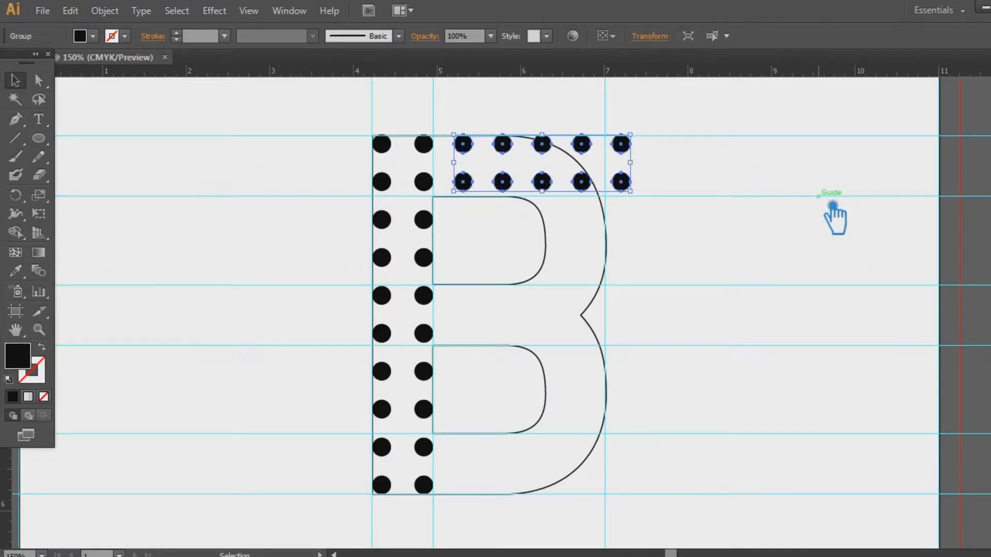
pyautogui.click(833, 205)
pyautogui.click(543, 182)
pyautogui.hotkey('ctrl', 'c')
pyautogui.hotkey('ctrl', 'f')
pyautogui.press('Down')
pyautogui.press('Down')
pyautogui.press('Down')
pyautogui.press('Down')
pyautogui.press('Down')
pyautogui.press('Down')
pyautogui.press('Down')
pyautogui.press('Down')
pyautogui.press('Down')
pyautogui.press('Down')
pyautogui.press('Down')
pyautogui.press('Down')
pyautogui.press('Down')
pyautogui.press('Down')
pyautogui.press('Down')
pyautogui.press('Down')
pyautogui.press('Down')
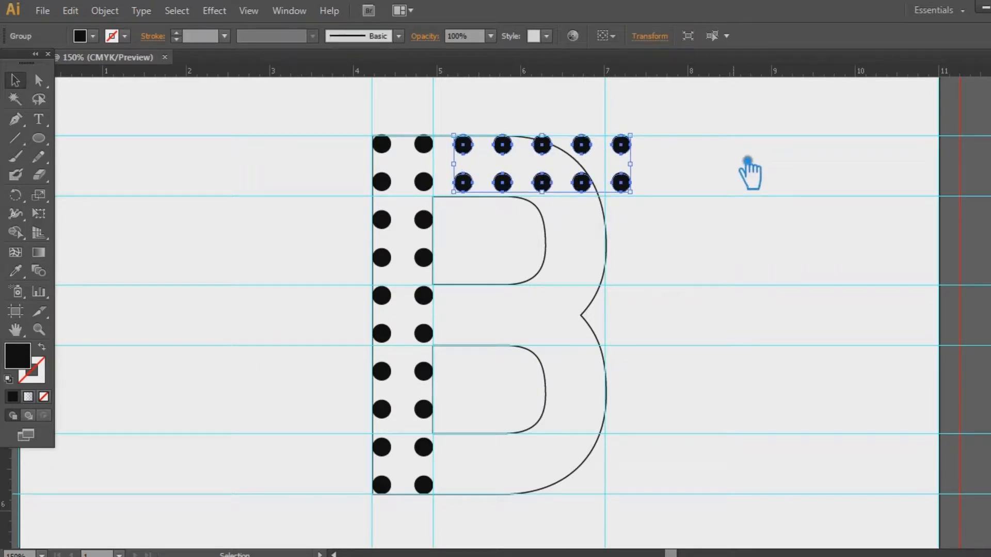
pyautogui.press('Down')
pyautogui.press('Down')
pyautogui.press('Down')
pyautogui.press('Down')
pyautogui.press('Down')
pyautogui.press('Down')
pyautogui.press('Down')
pyautogui.press('Down')
pyautogui.press('Down')
pyautogui.press('Down')
pyautogui.press('Down')
pyautogui.press('Down')
pyautogui.press('Down')
pyautogui.press('Down')
pyautogui.press('Down')
pyautogui.press('Down')
pyautogui.press('Down')
pyautogui.press('Down')
pyautogui.press('Down')
pyautogui.press('Down')
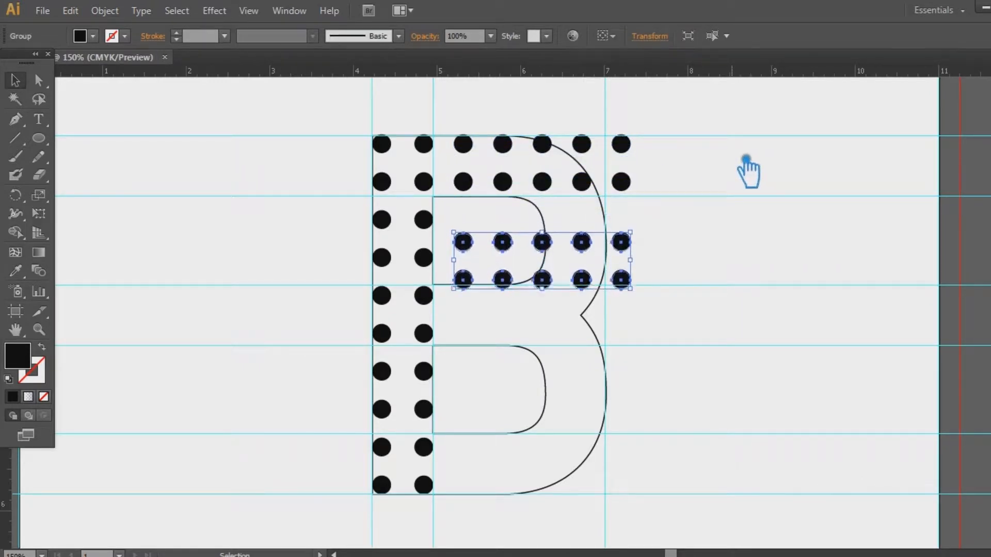
pyautogui.press('Down')
pyautogui.press('Down')
pyautogui.press('Down')
pyautogui.press('Down')
pyautogui.press('Down')
pyautogui.press('Down')
pyautogui.press('Down')
pyautogui.press('Down')
pyautogui.press('Down')
pyautogui.press('Down')
pyautogui.press('Down')
pyautogui.press('Down')
pyautogui.press('Down')
pyautogui.press('Down')
pyautogui.press('Down')
pyautogui.press('Down')
pyautogui.press('Down')
pyautogui.press('Down')
pyautogui.press('Down')
pyautogui.press('Down')
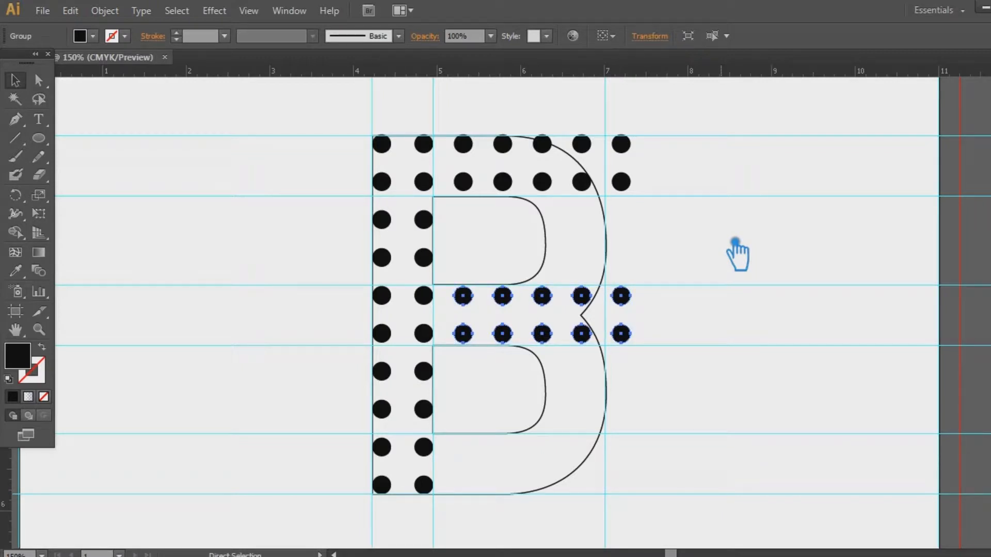
# Duplicate the middle bar's grouped dots down into the bottom bar, aligned with the stem's two lowest rows
pyautogui.press('Down')
pyautogui.hotkey('shift', 'Down')
pyautogui.hotkey('shift', 'Down')
pyautogui.hotkey('shift', 'Down')
pyautogui.hotkey('shift', 'Down')
pyautogui.hotkey('shift', 'Down')
pyautogui.hotkey('shift', 'Down')
pyautogui.hotkey('shift', 'Down')
pyautogui.hotkey('shift', 'Down')
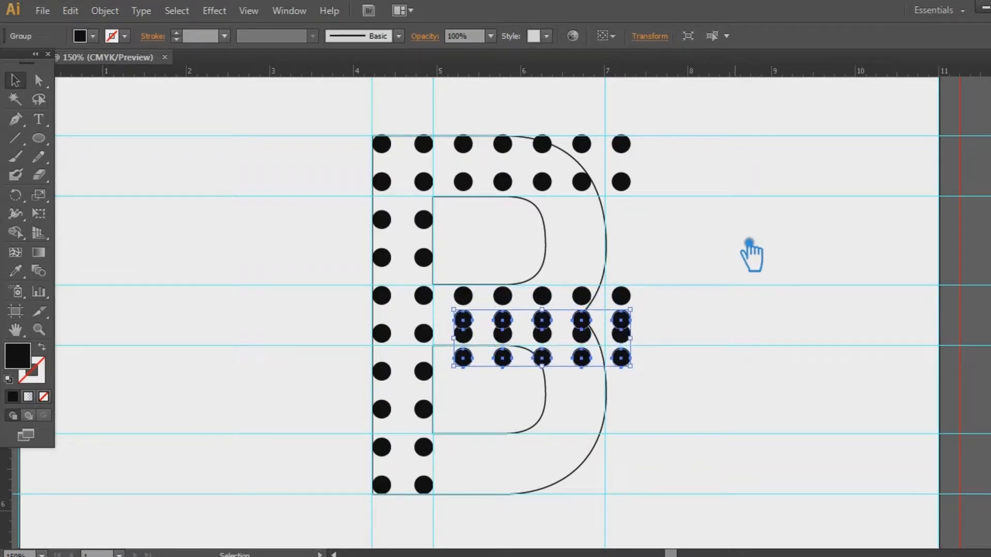
pyautogui.hotkey('shift', 'Down')
pyautogui.hotkey('shift', 'Down')
pyautogui.hotkey('shift', 'Down')
pyautogui.hotkey('shift', 'Down')
pyautogui.hotkey('shift', 'Down')
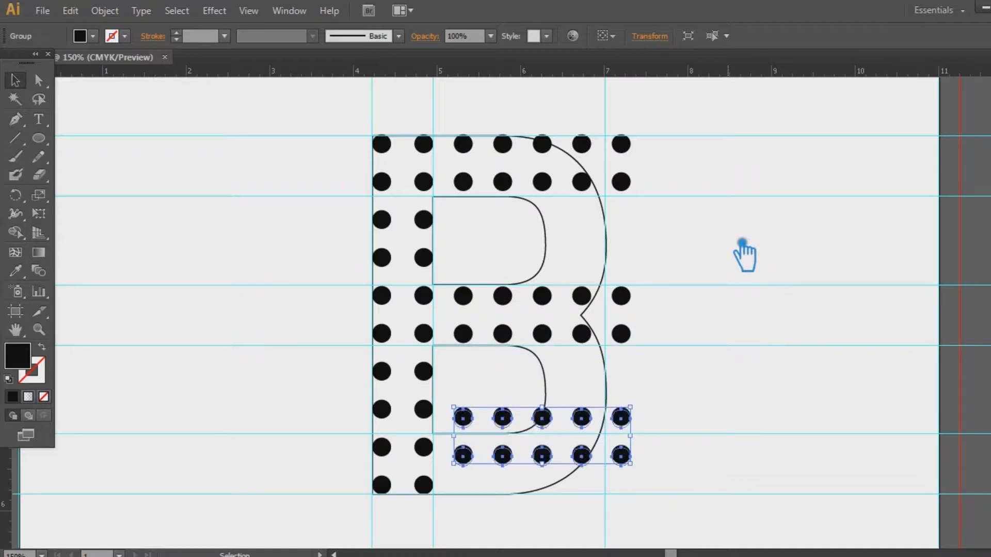
pyautogui.press('Down')
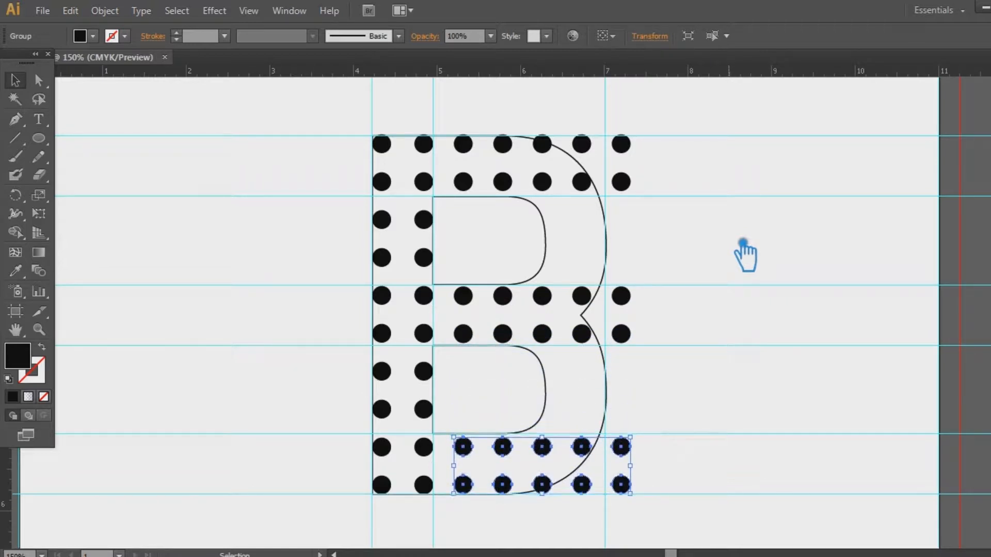
pyautogui.press('Down')
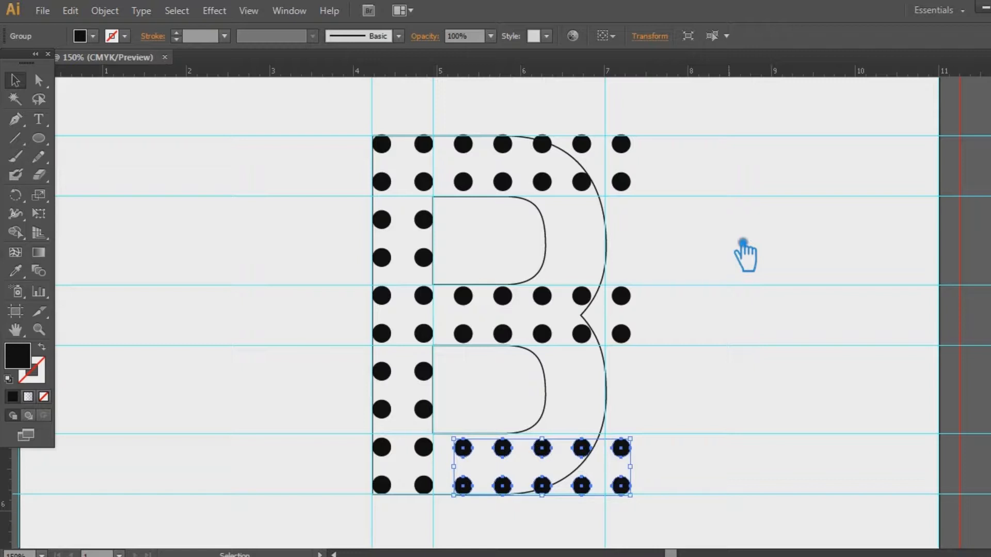
pyautogui.click(744, 243)
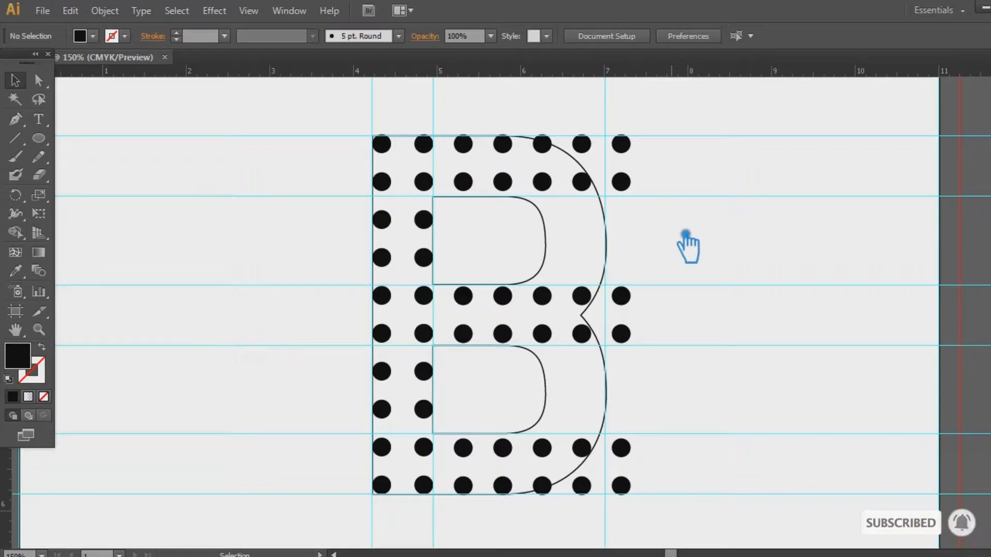
# Ungroup the middle bar's dots into separate pairs
pyautogui.moveTo(663, 361); pyautogui.dragTo(594, 281)
pyautogui.click(593, 315)
pyautogui.rightClick(592, 309)
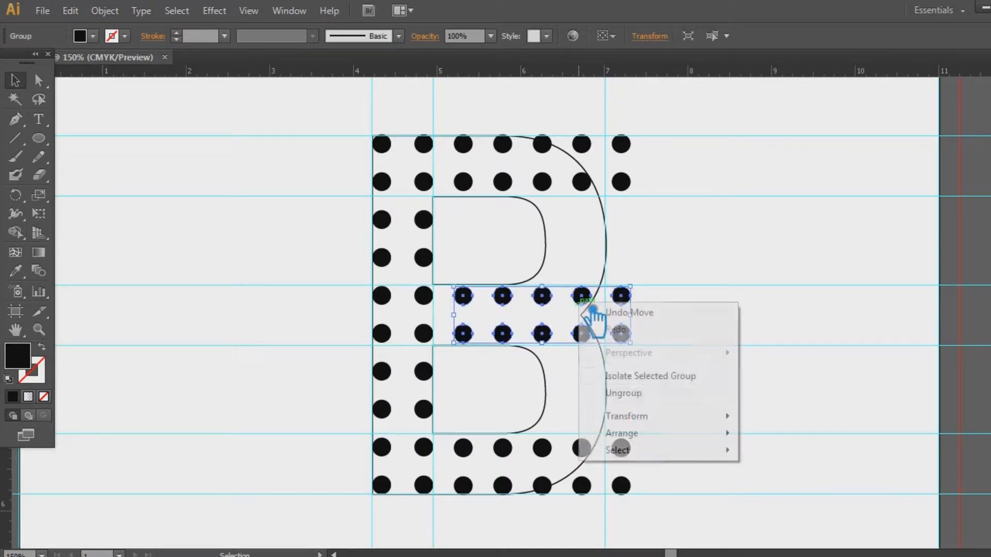
pyautogui.click(623, 393)
pyautogui.click(707, 347)
# Copy the middle bar's two rightmost dot pairs up into the two rows beside the upper counter
pyautogui.moveTo(666, 356); pyautogui.dragTo(578, 276)
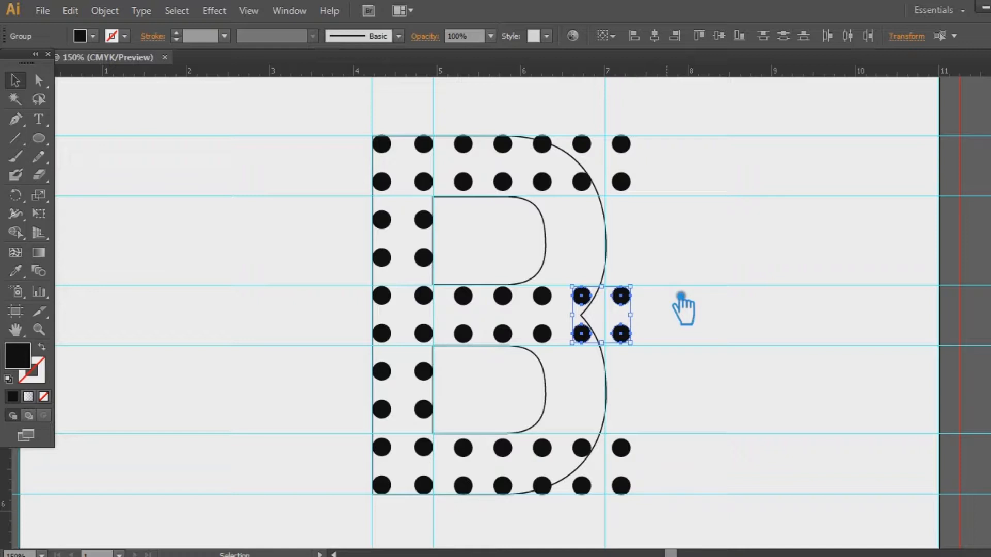
pyautogui.press('Up')
pyautogui.press('Up')
pyautogui.press('Up')
pyautogui.press('Up')
pyautogui.press('Up')
pyautogui.press('Up')
pyautogui.press('Up')
pyautogui.press('Up')
pyautogui.press('Up')
pyautogui.press('Up')
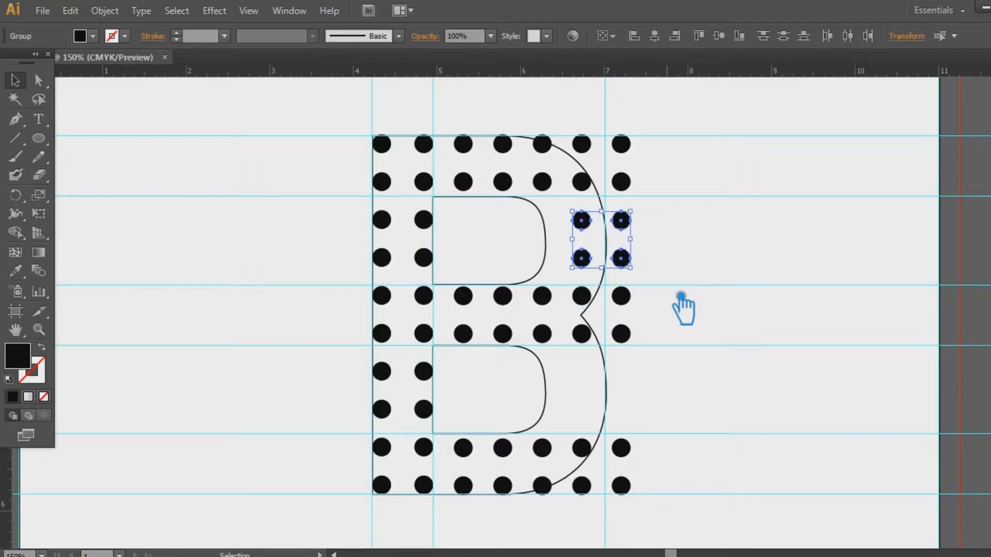
pyautogui.press('Down')
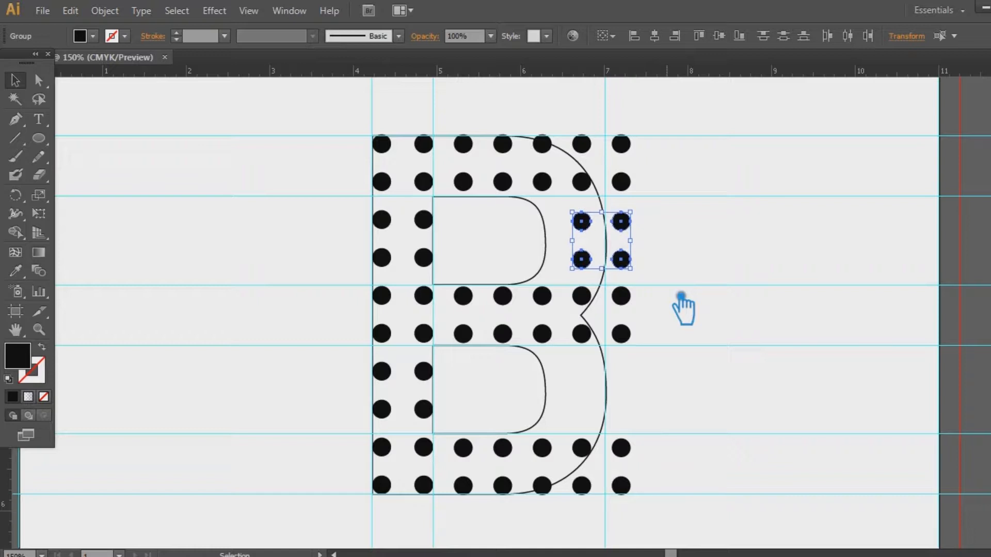
# Shift the four copied dots left so they fit between the upper counter and the letter's outer curve
pyautogui.press('Left')
pyautogui.press('Left')
pyautogui.press('Left')
pyautogui.press('Left')
pyautogui.press('Left')
pyautogui.press('Left')
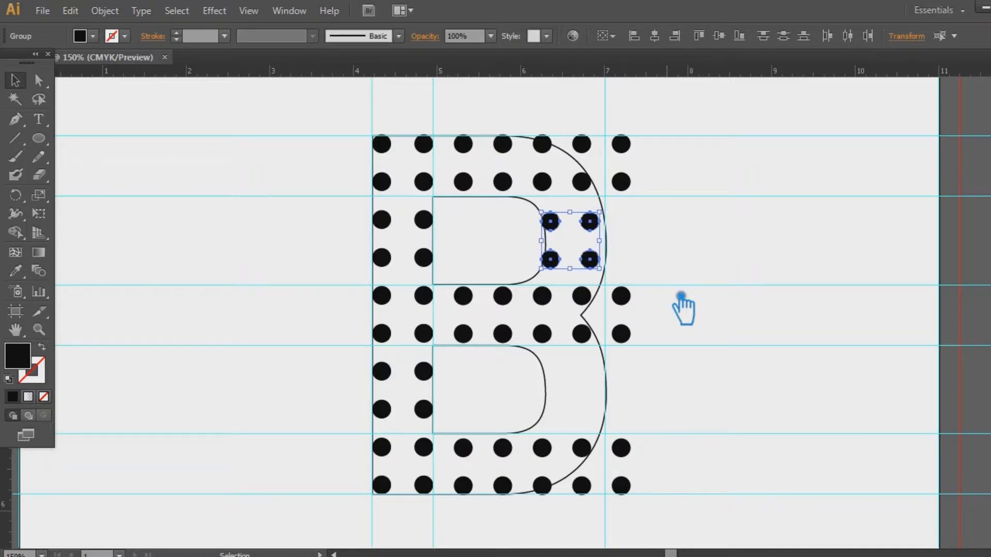
pyautogui.press('Right')
pyautogui.press('Right')
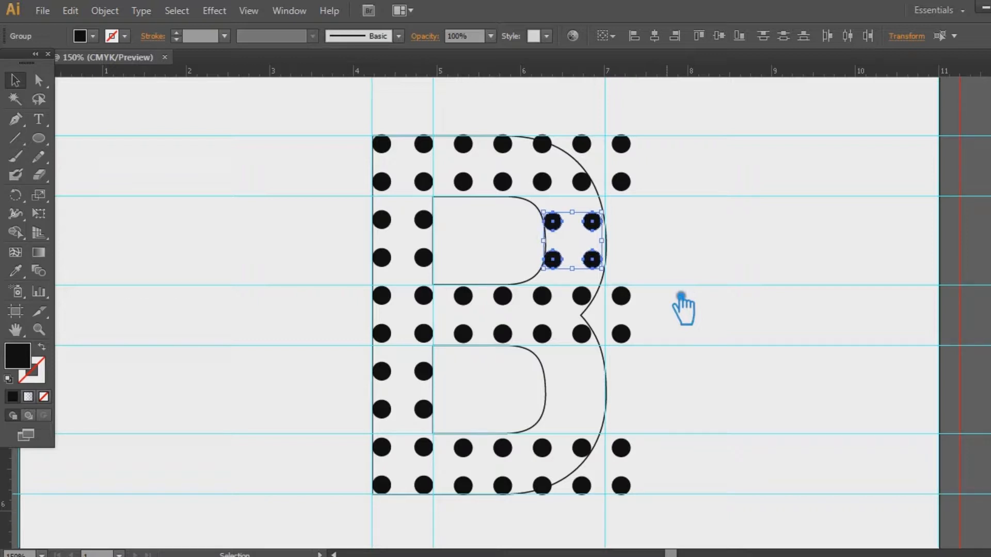
pyautogui.press('Up')
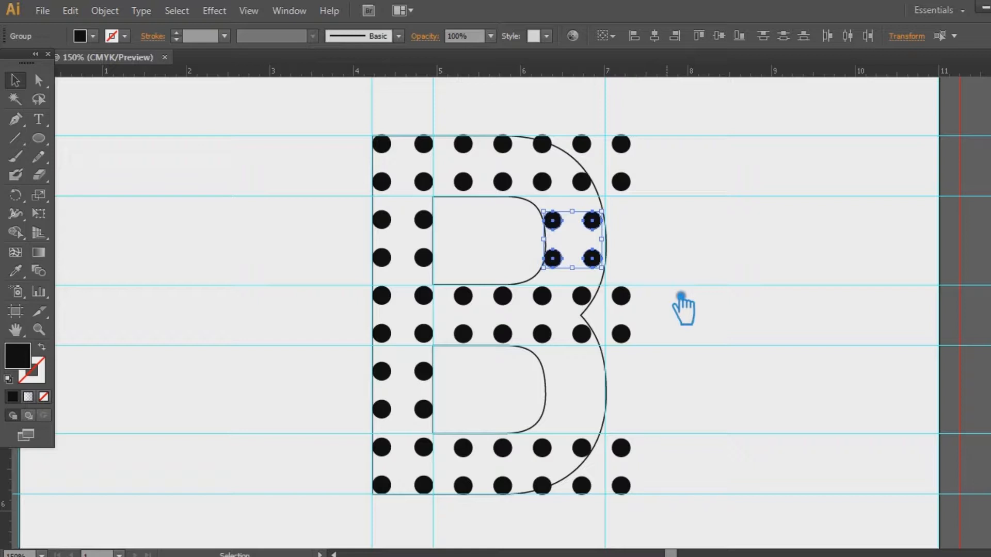
# Duplicate the upper bowl's four dots down into the lower bowl, between its counter and the outer curve
pyautogui.click(759, 274)
pyautogui.click(594, 258)
pyautogui.hotkey('shift', 'alt', 'Down')
pyautogui.hotkey('shift', 'Down')
pyautogui.hotkey('shift', 'Down')
pyautogui.hotkey('shift', 'Down')
pyautogui.hotkey('shift', 'Down')
pyautogui.hotkey('shift', 'Down')
pyautogui.hotkey('shift', 'Down')
pyautogui.hotkey('shift', 'Down')
pyautogui.hotkey('shift', 'Down')
pyautogui.hotkey('shift', 'Down')
pyautogui.hotkey('shift', 'Down')
pyautogui.hotkey('shift', 'Down')
pyautogui.hotkey('shift', 'Down')
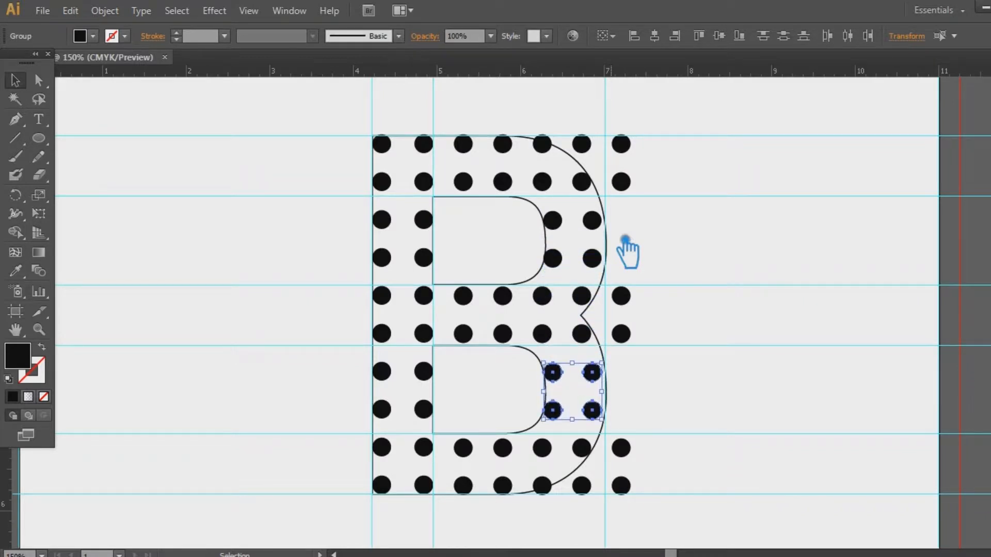
pyautogui.press('Down')
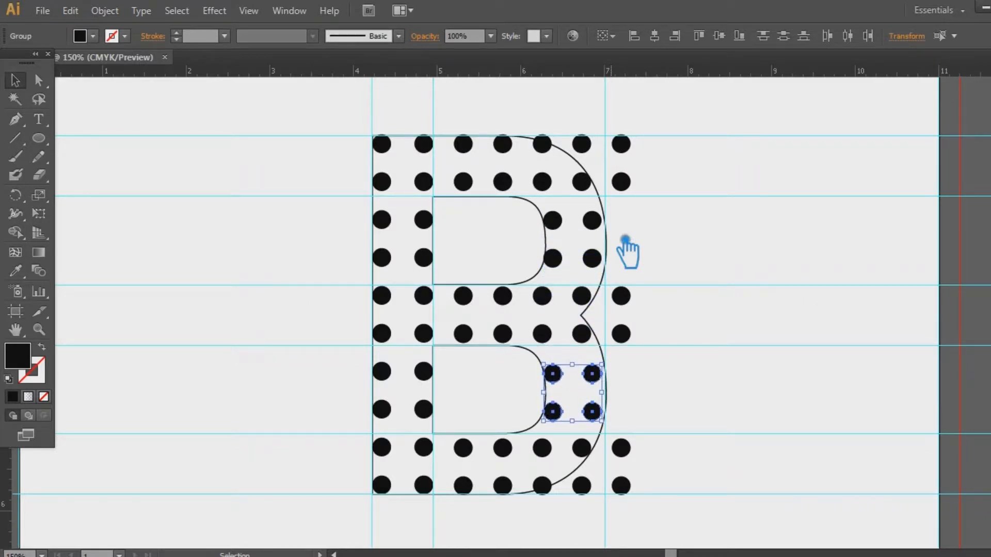
pyautogui.click(689, 211)
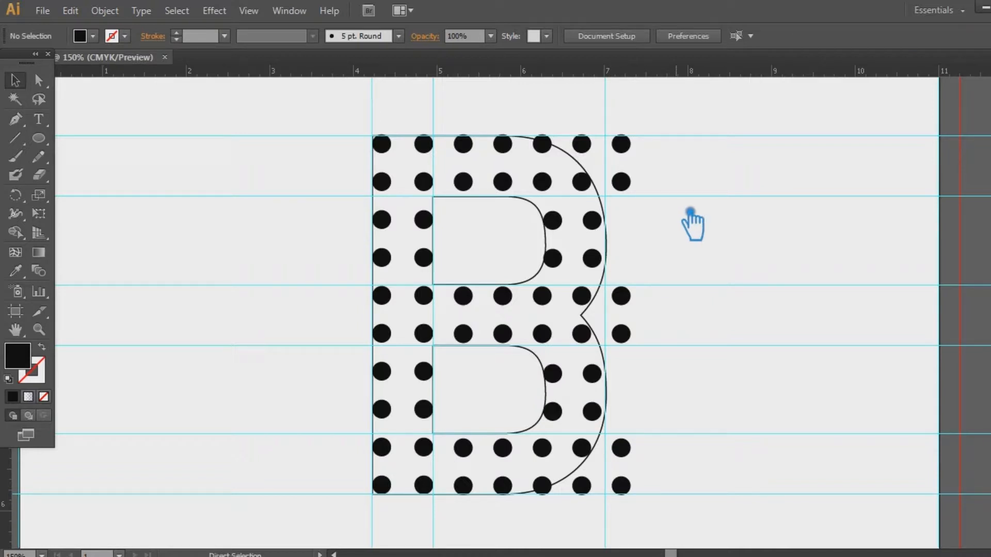
# Ungroup the upper bar's dots and delete the rightmost pair lying outside the letter outline
pyautogui.click(621, 182)
pyautogui.rightClick(632, 178)
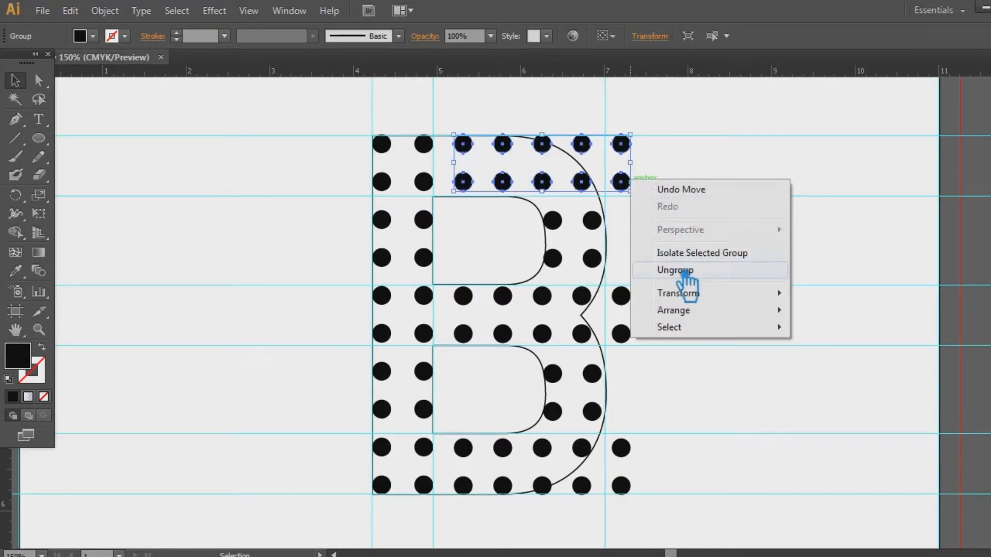
pyautogui.click(681, 269)
pyautogui.click(677, 216)
pyautogui.moveTo(656, 202); pyautogui.dragTo(630, 134)
pyautogui.press('Delete')
pyautogui.moveTo(571, 129); pyautogui.dragTo(610, 174)
pyautogui.press('Delete')
pyautogui.hotkey('ctrl', 'z')
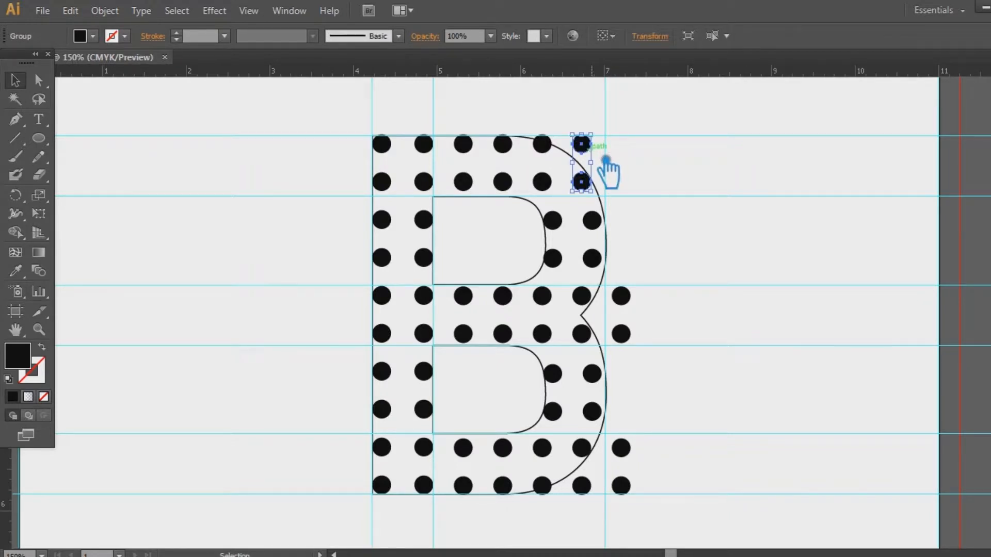
# Ungroup the upper bar's rightmost remaining pair and delete its top dot outside the curve
pyautogui.click(635, 173)
pyautogui.rightClick(598, 152)
pyautogui.click(628, 232)
pyautogui.click(582, 144)
pyautogui.press('Delete')
# Delete the middle bar's rightmost dot pair lying outside the letter outline
pyautogui.rightClick(640, 308)
pyautogui.click(655, 307)
pyautogui.moveTo(654, 281); pyautogui.dragTo(617, 343)
pyautogui.press('Delete')
# Ungroup the bottom bar's dots and delete the rightmost pair lying outside the letter outline
pyautogui.click(632, 459)
pyautogui.rightClick(621, 486)
pyautogui.click(642, 380)
pyautogui.click(695, 414)
pyautogui.click(627, 452)
pyautogui.press('Delete')
# Ungroup the bottom bar's rightmost remaining pair and delete its lower dot outside the curve
pyautogui.click(588, 493)
pyautogui.rightClick(588, 492)
pyautogui.click(645, 418)
pyautogui.click(663, 454)
pyautogui.click(581, 485)
pyautogui.press('Delete')
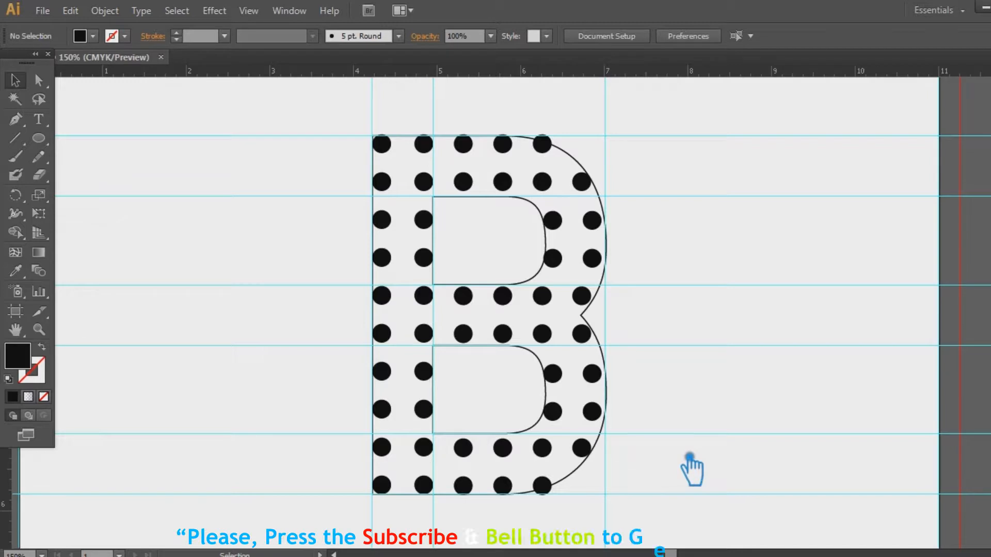
# Draw an unfilled black-stroked zigzag path through the stem's dots, alternating between its two columns from the bottom-left dot to the top-right dot
pyautogui.press('p')
pyautogui.hotkey('shift', 'x')
pyautogui.click(382, 485)
pyautogui.click(423, 448)
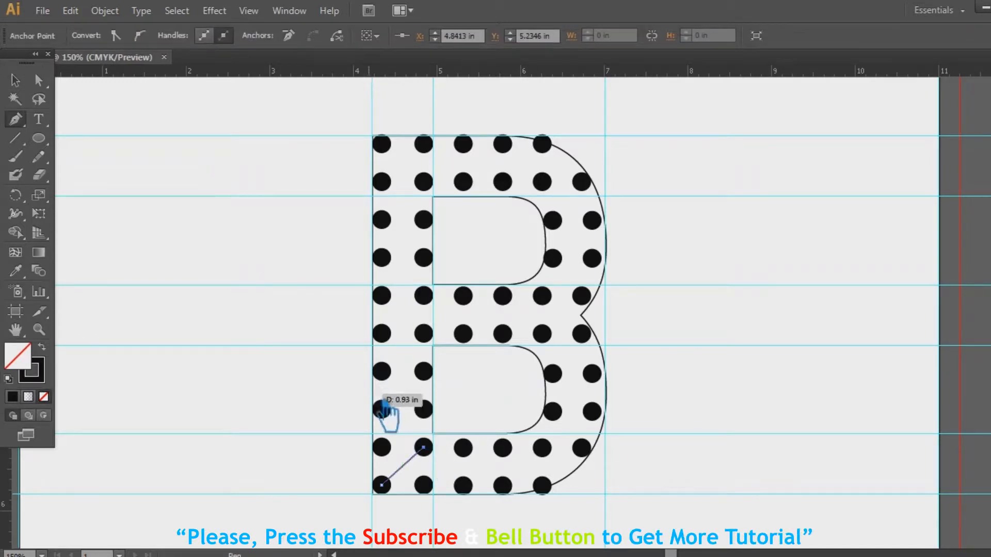
pyautogui.click(382, 409)
pyautogui.click(423, 371)
pyautogui.click(381, 334)
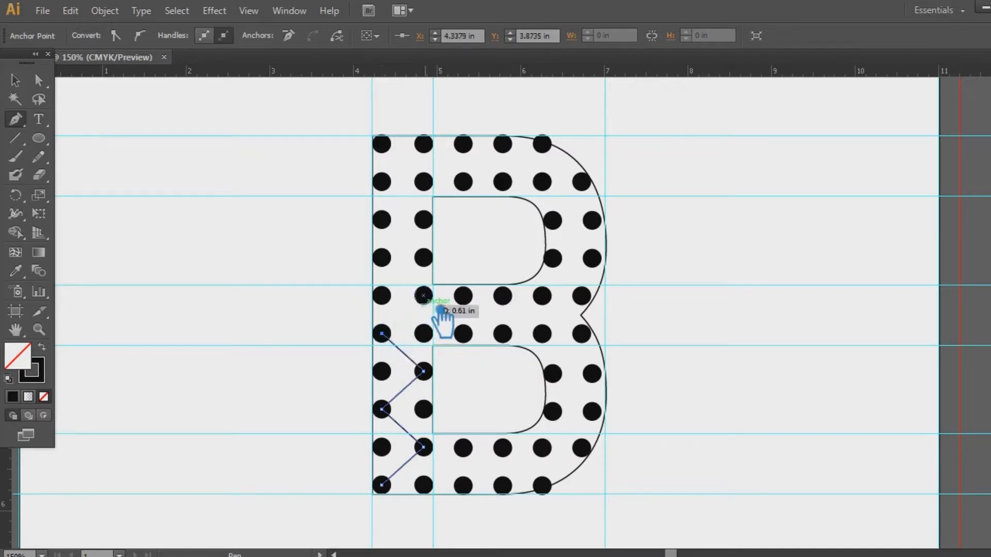
pyautogui.click(423, 296)
pyautogui.click(382, 258)
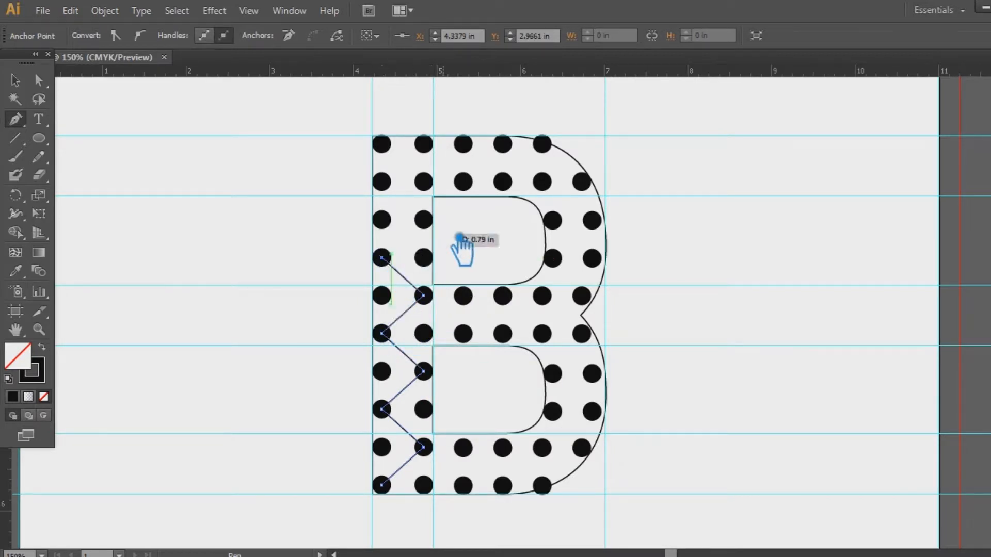
pyautogui.click(423, 221)
pyautogui.click(381, 181)
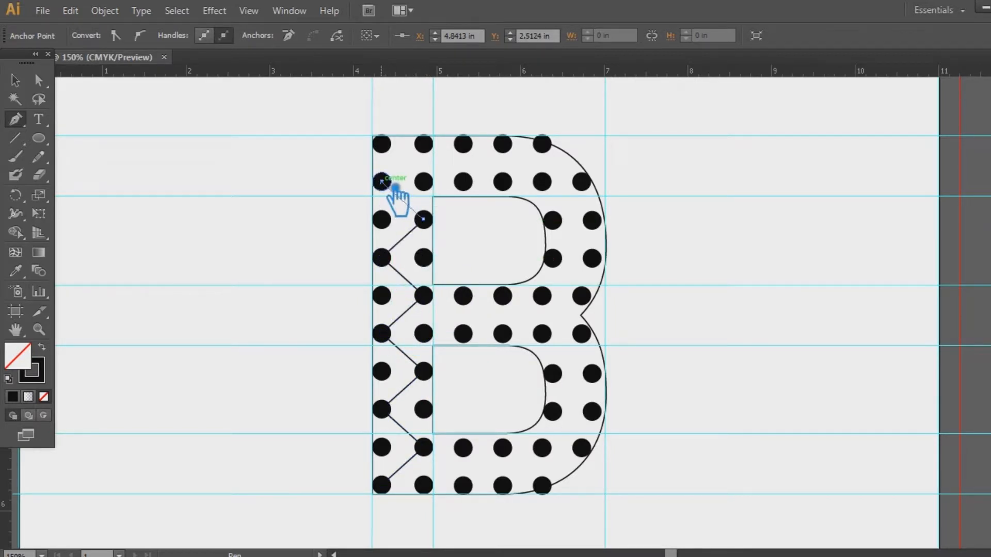
pyautogui.click(424, 145)
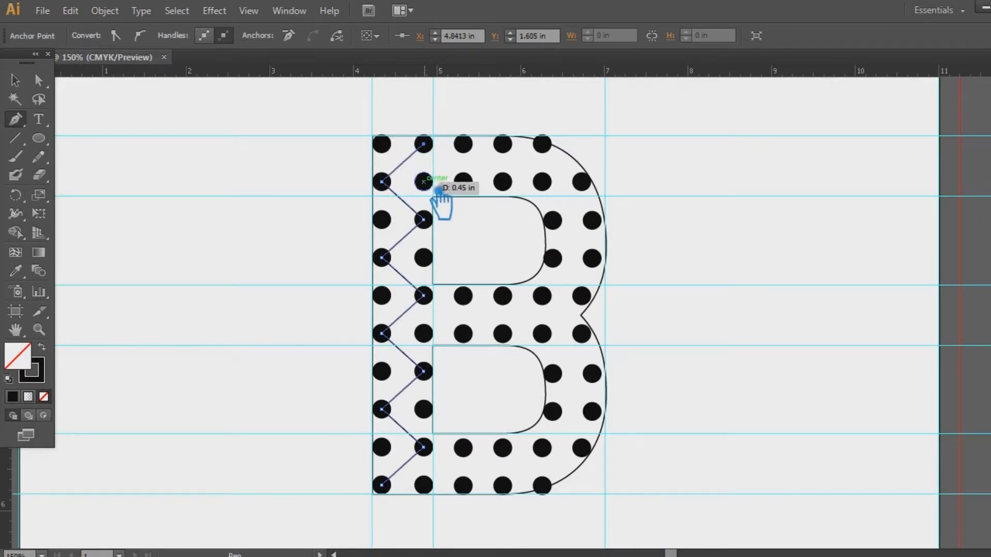
pyautogui.click(15, 80)
pyautogui.click(261, 186)
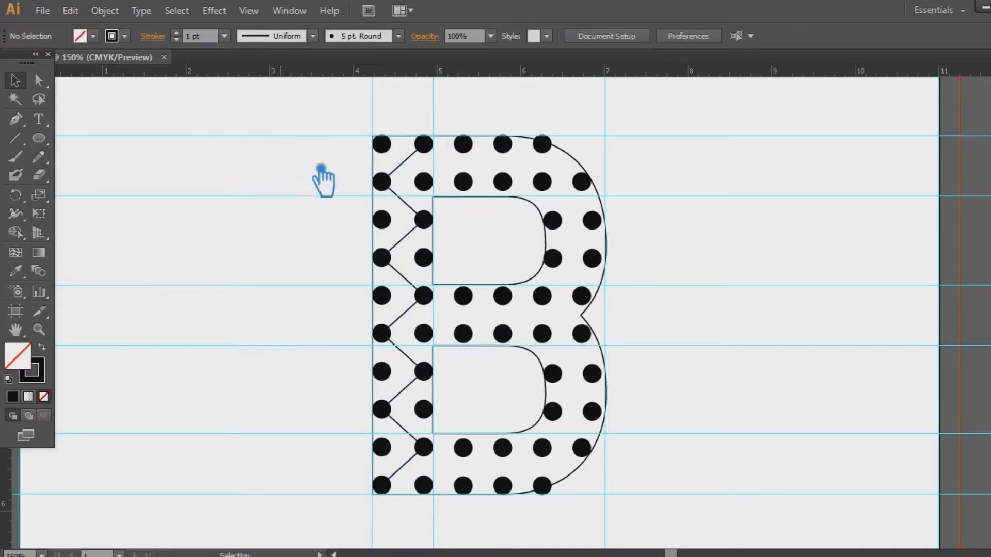
# Duplicate the stem's zigzag path in place and reflect the copy across the vertical axis to form a row of crosses
pyautogui.click(409, 178)
pyautogui.rightClick(411, 177)
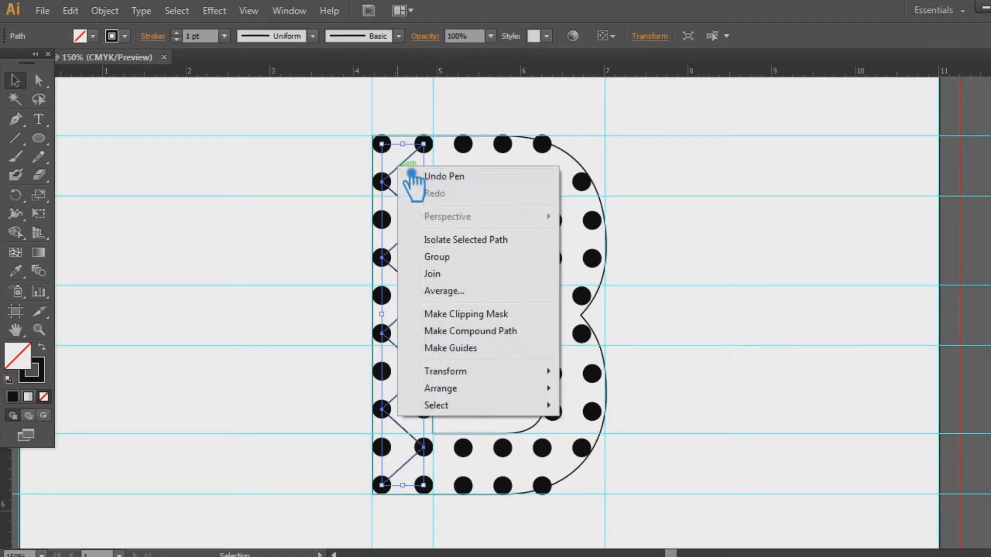
pyautogui.click(270, 206)
pyautogui.click(415, 178)
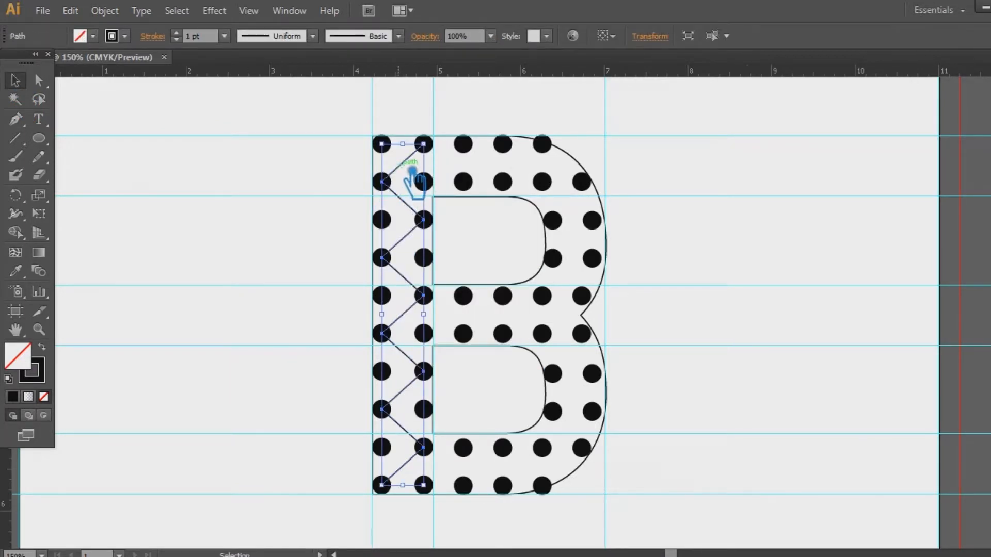
pyautogui.press('a')
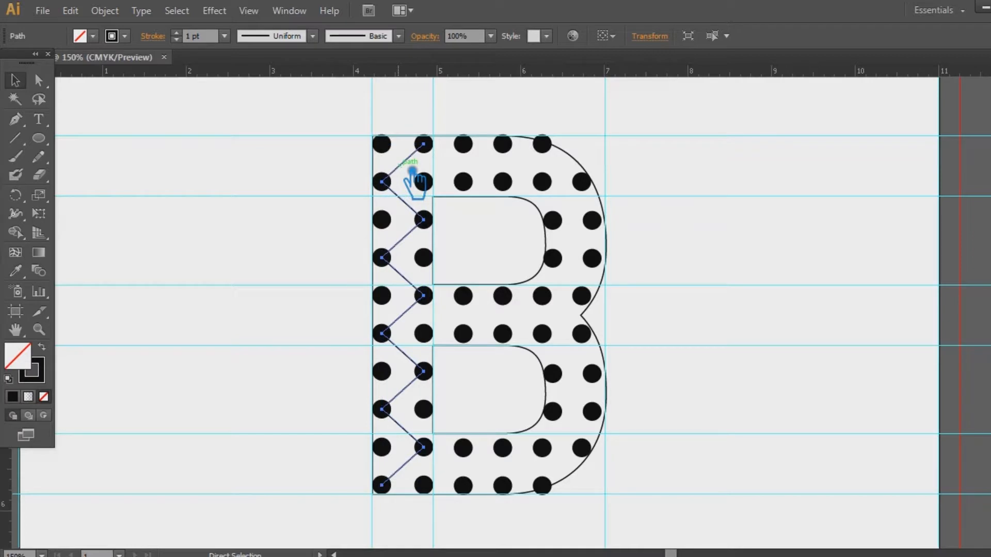
pyautogui.press('v')
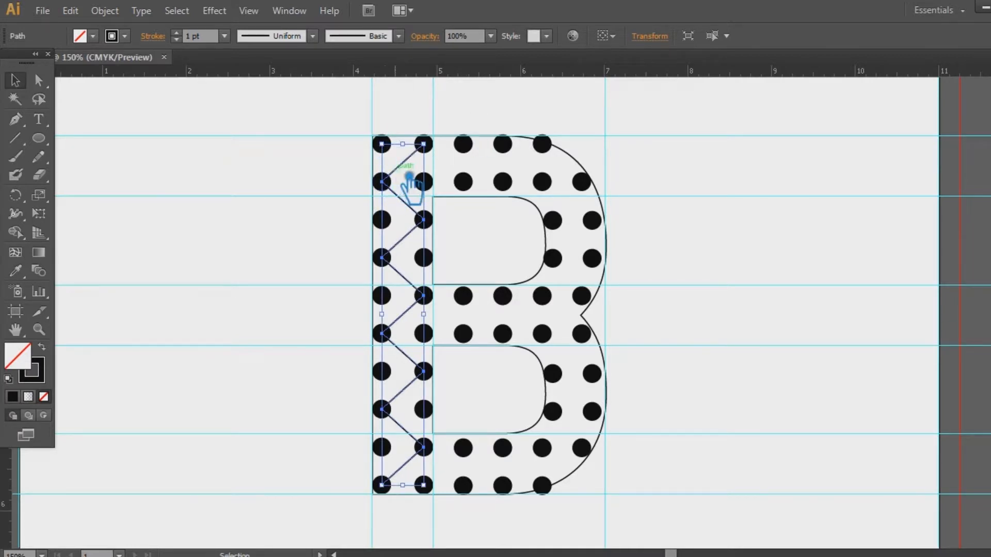
pyautogui.rightClick(396, 170)
pyautogui.moveTo(487, 376)
pyautogui.click(632, 429)
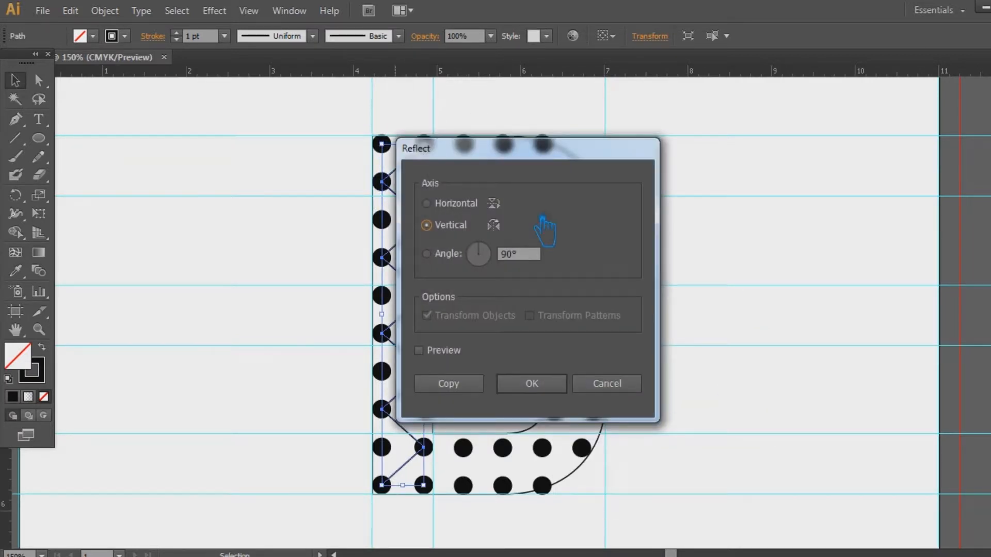
pyautogui.click(553, 388)
pyautogui.click(743, 257)
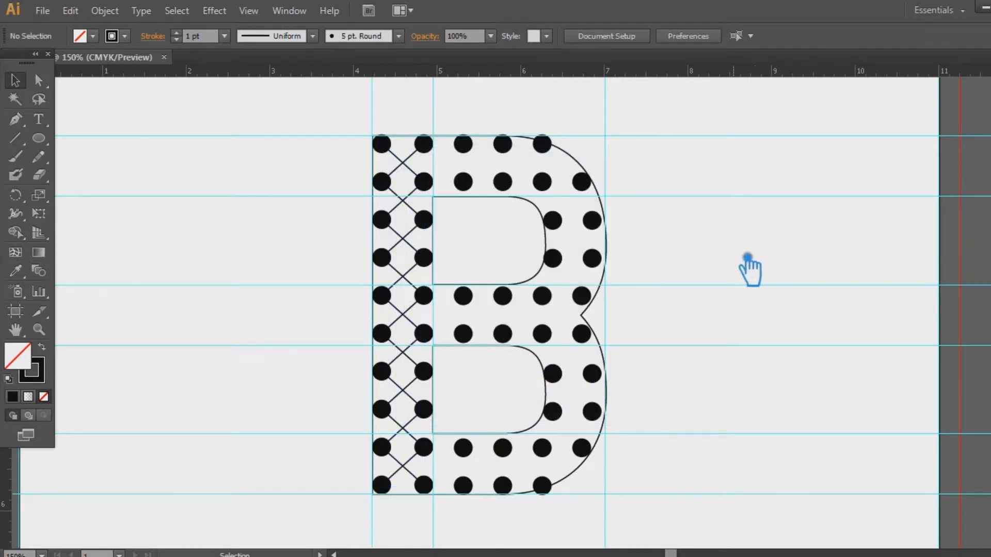
# Set the stroke weight of both stem zigzag paths to 3 pt
pyautogui.moveTo(406, 124)
pyautogui.mouseDown()
pyautogui.moveTo(420, 160)
pyautogui.moveTo(411, 281)
pyautogui.moveTo(362, 257)
pyautogui.mouseUp()
pyautogui.click(176, 33)
pyautogui.click(176, 33)
pyautogui.click(170, 118)
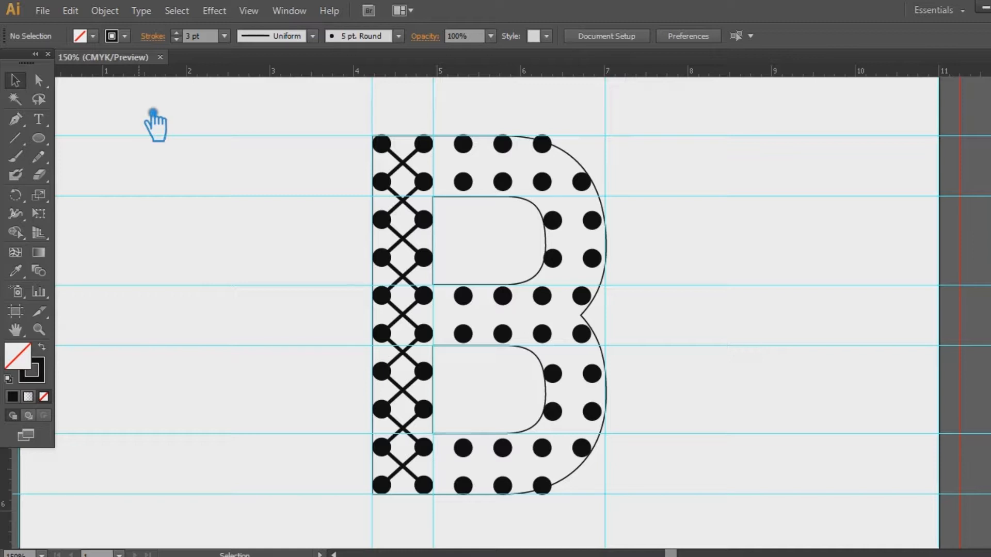
pyautogui.click(15, 119)
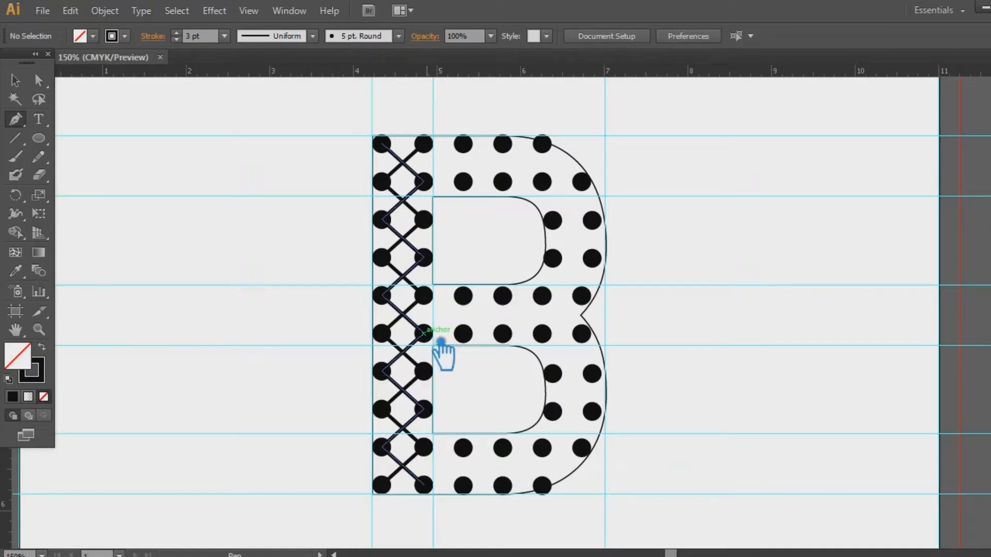
pyautogui.click(15, 80)
pyautogui.moveTo(411, 100); pyautogui.dragTo(421, 296)
pyautogui.press('a')
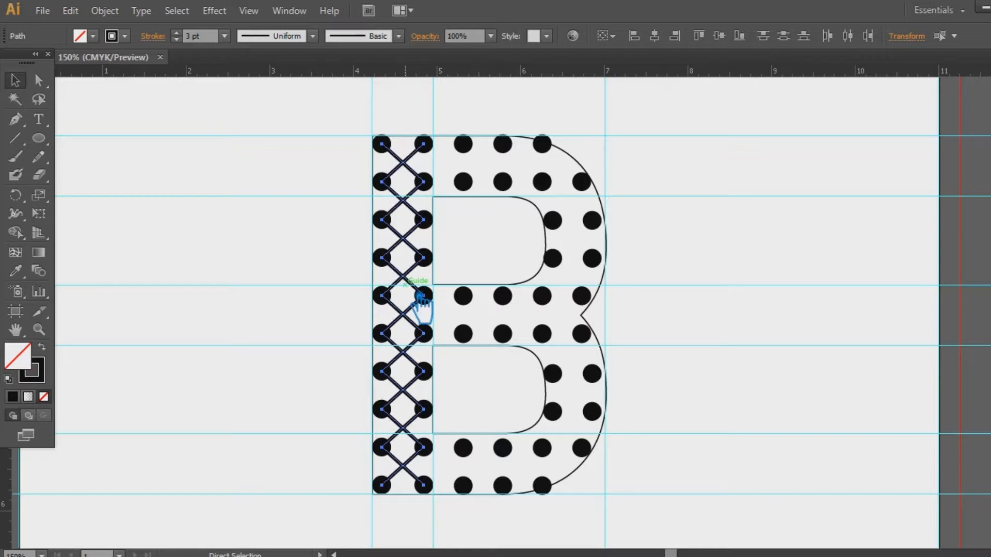
pyautogui.hotkey('ctrl', 'shift', 'a')
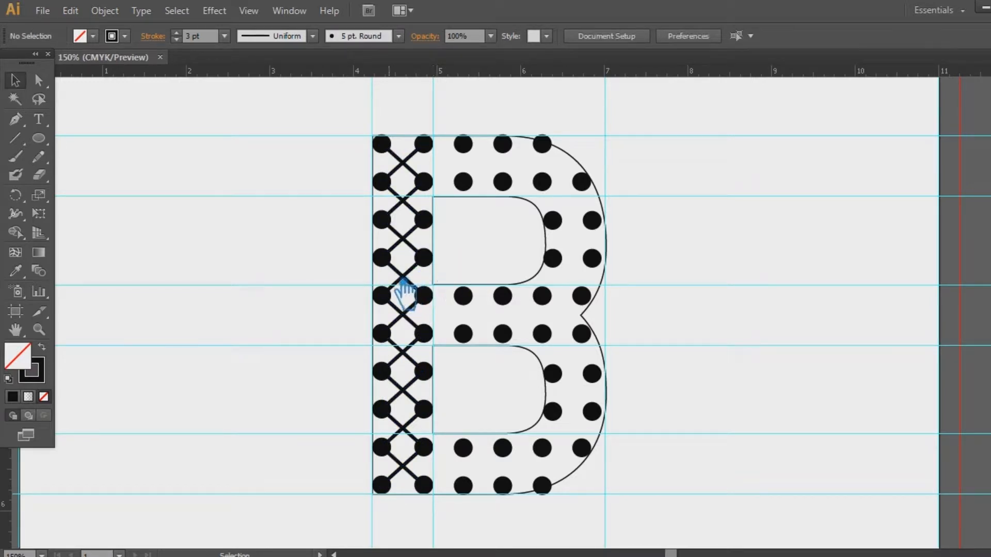
pyautogui.click(16, 119)
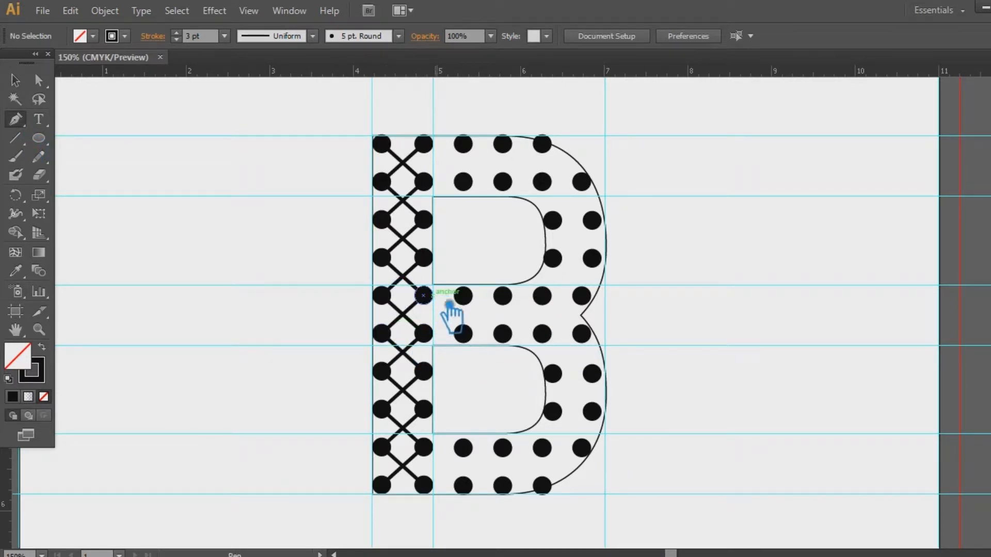
pyautogui.moveTo(437, 337); pyautogui.dragTo(475, 312)
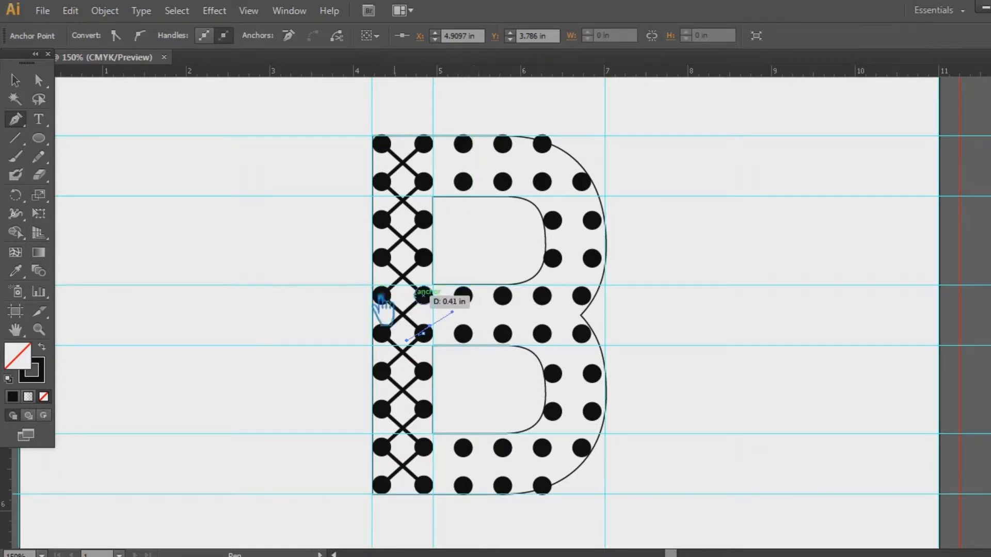
pyautogui.hotkey('ctrl', 'z')
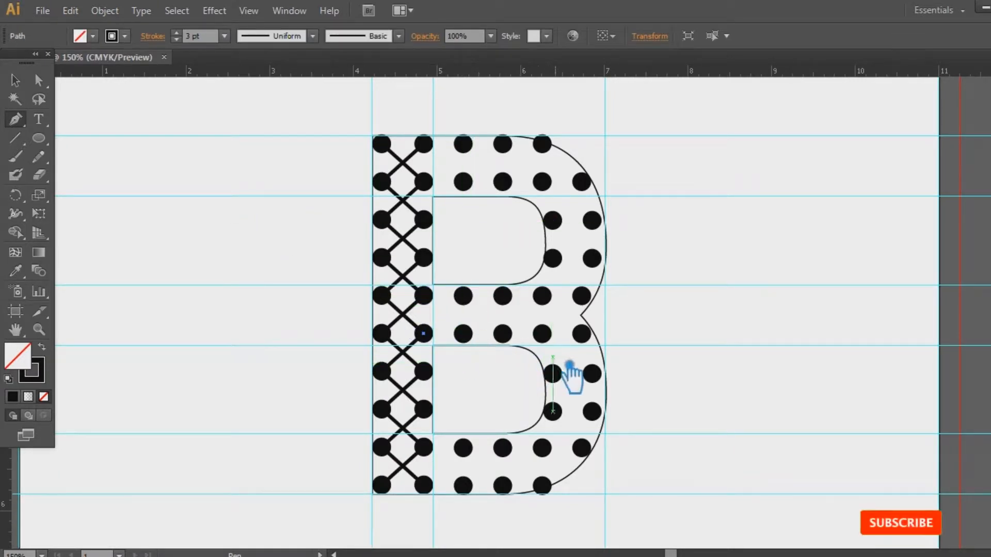
pyautogui.hotkey('ctrl', 'z')
# Draw a zigzag path through the middle bar's dots, from the stem's lower dot to the bar's lower rightmost dot
pyautogui.click(423, 334)
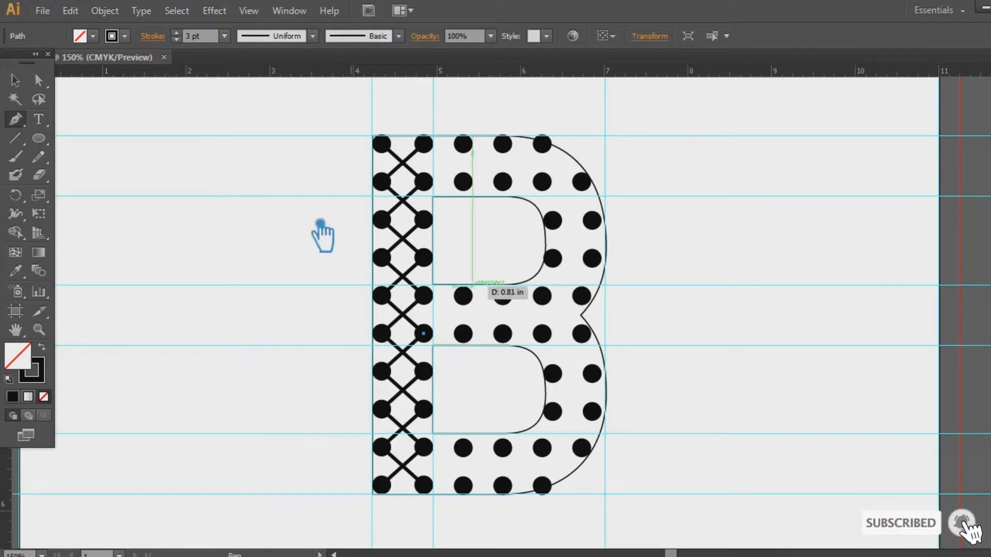
pyautogui.click(463, 296)
pyautogui.click(502, 334)
pyautogui.click(542, 296)
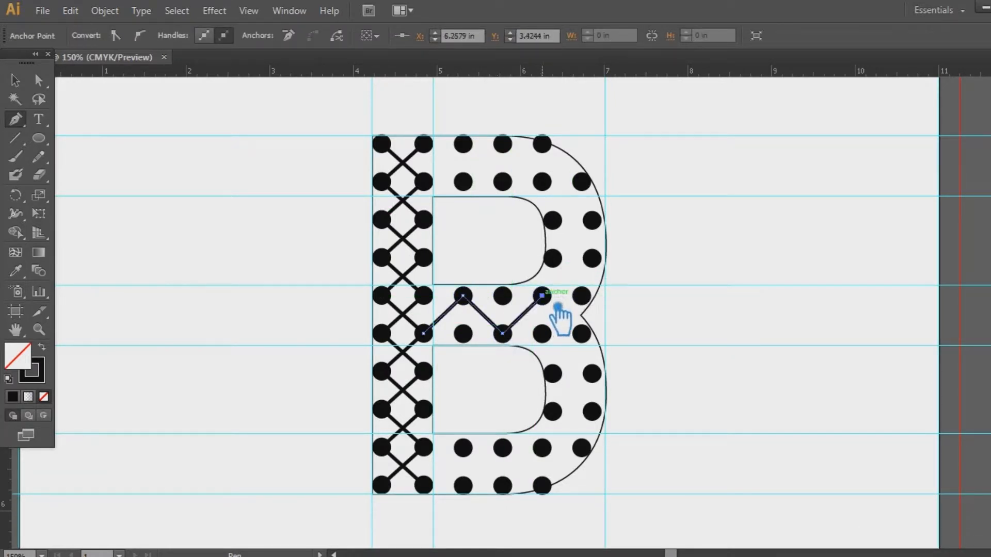
pyautogui.click(582, 334)
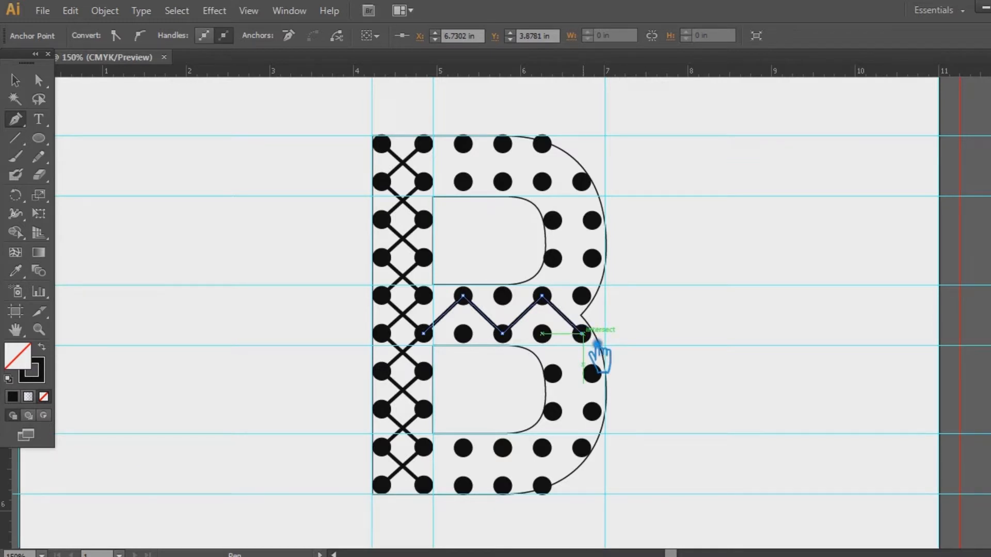
pyautogui.click(15, 80)
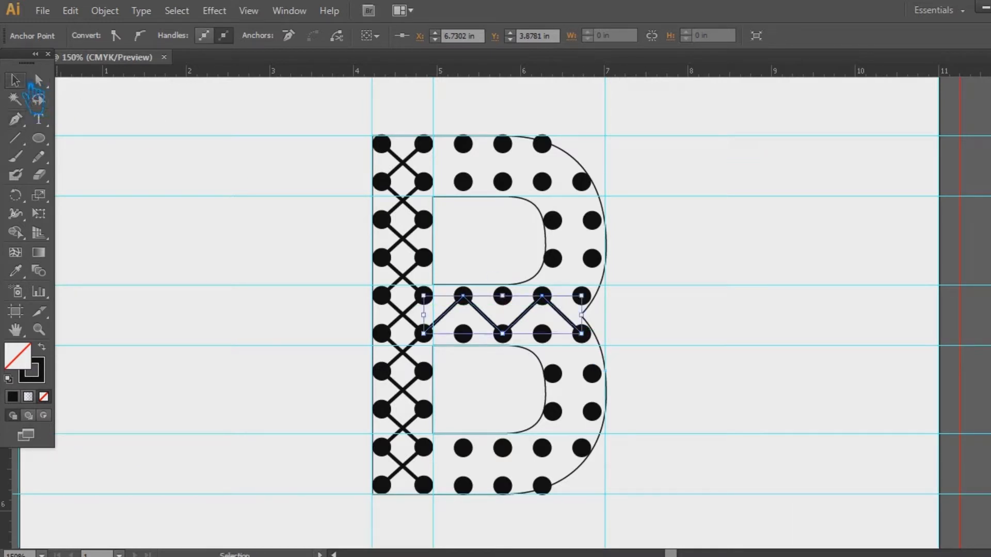
# Select the whole middle bar zigzag path and paste a copy of it in front at the same position
pyautogui.press('a')
pyautogui.click(536, 321)
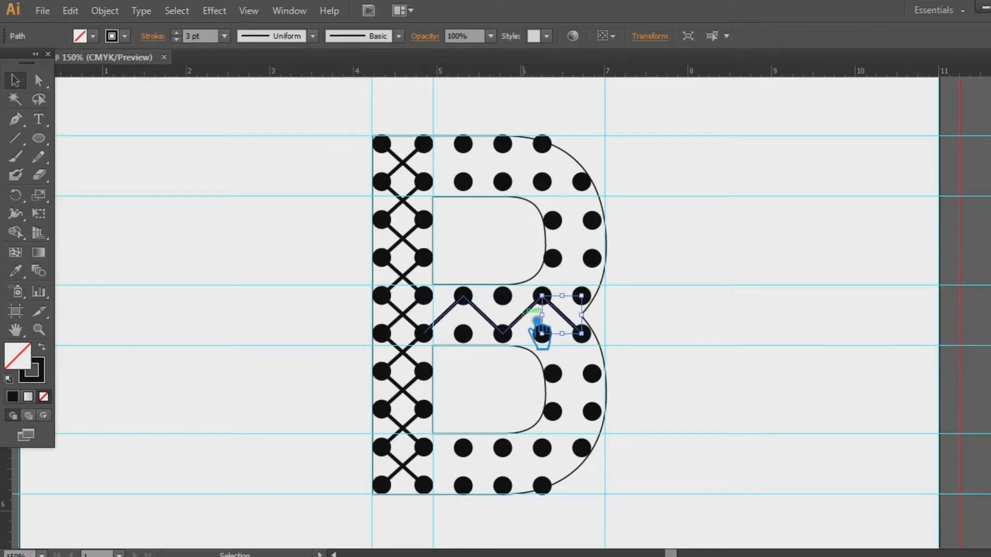
pyautogui.click(668, 299)
pyautogui.click(578, 330)
pyautogui.click(681, 309)
pyautogui.click(515, 321)
pyautogui.hotkey('ctrl', 'c')
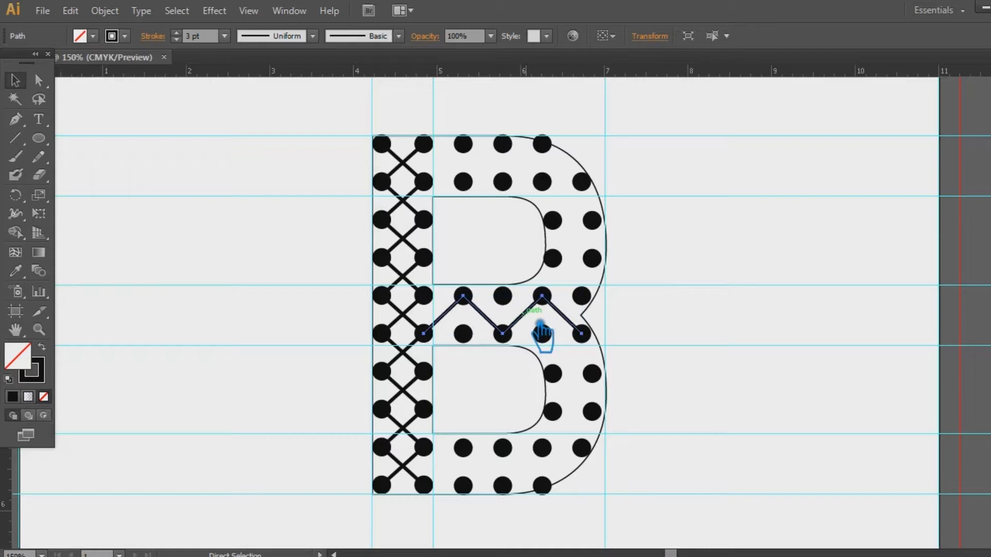
pyautogui.hotkey('ctrl', 'f')
# Reflect the copied middle bar zigzag across the vertical axis
pyautogui.rightClick(527, 313)
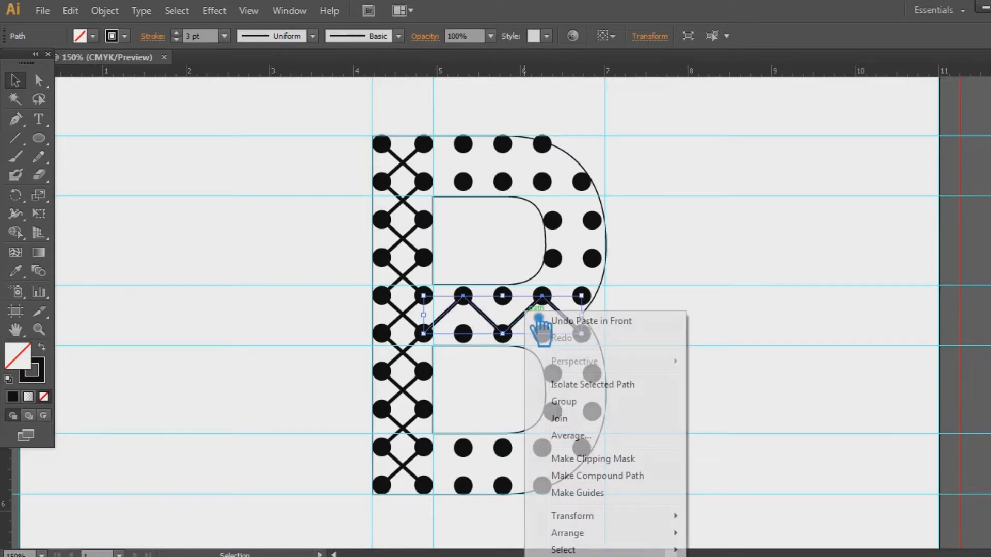
pyautogui.moveTo(641, 531)
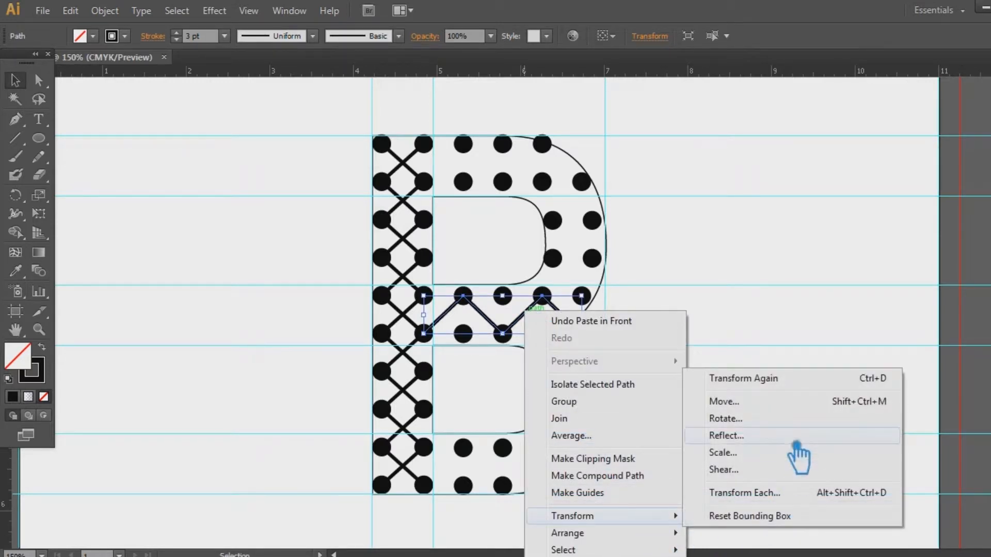
pyautogui.click(792, 390)
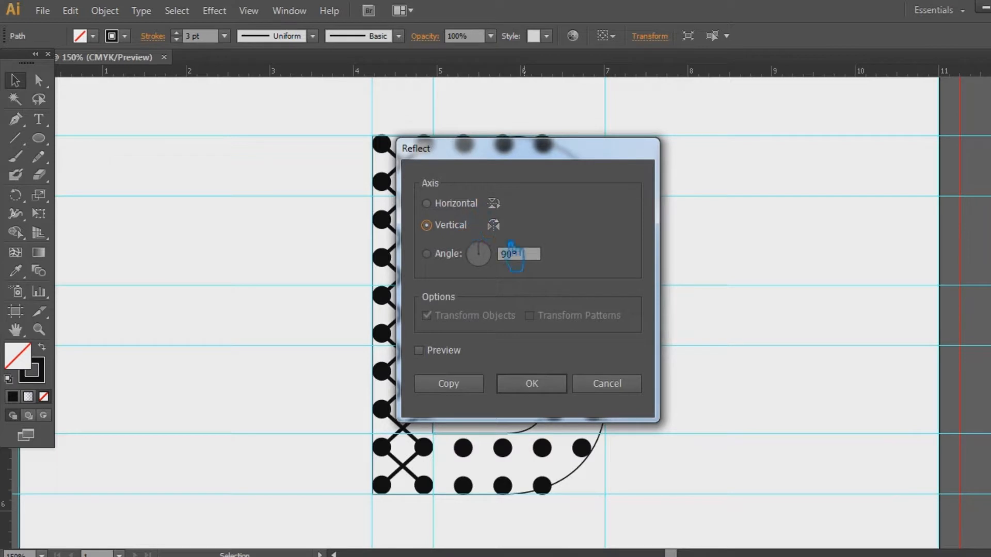
pyautogui.click(557, 387)
# Reflect the copied middle bar zigzag across the horizontal axis so it crosses the original
pyautogui.rightClick(493, 324)
pyautogui.moveTo(552, 271)
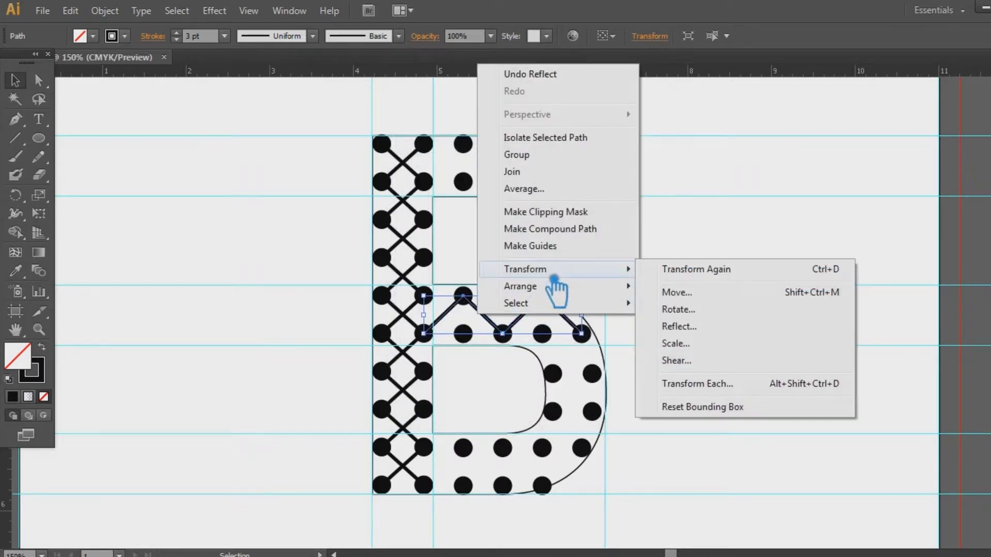
pyautogui.click(704, 326)
pyautogui.click(551, 384)
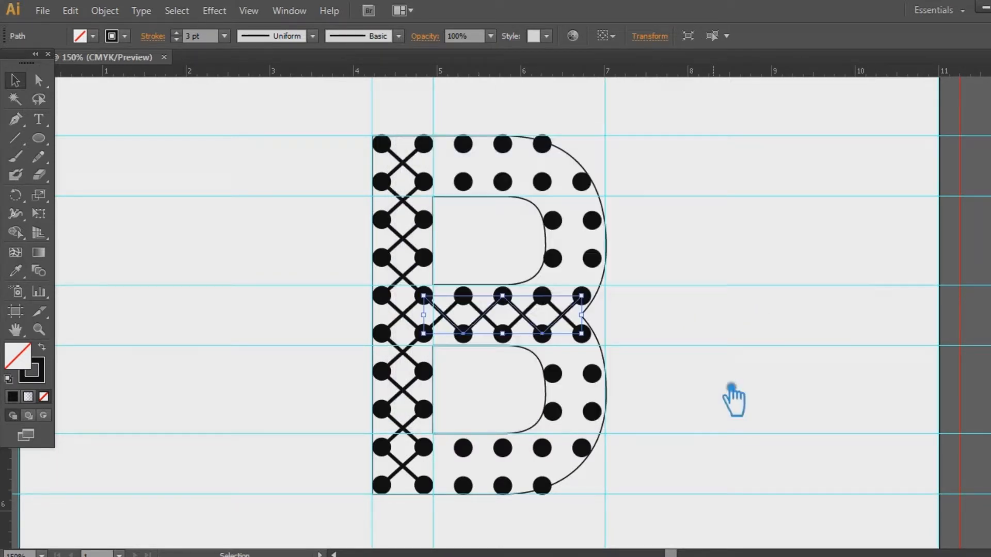
pyautogui.click(775, 330)
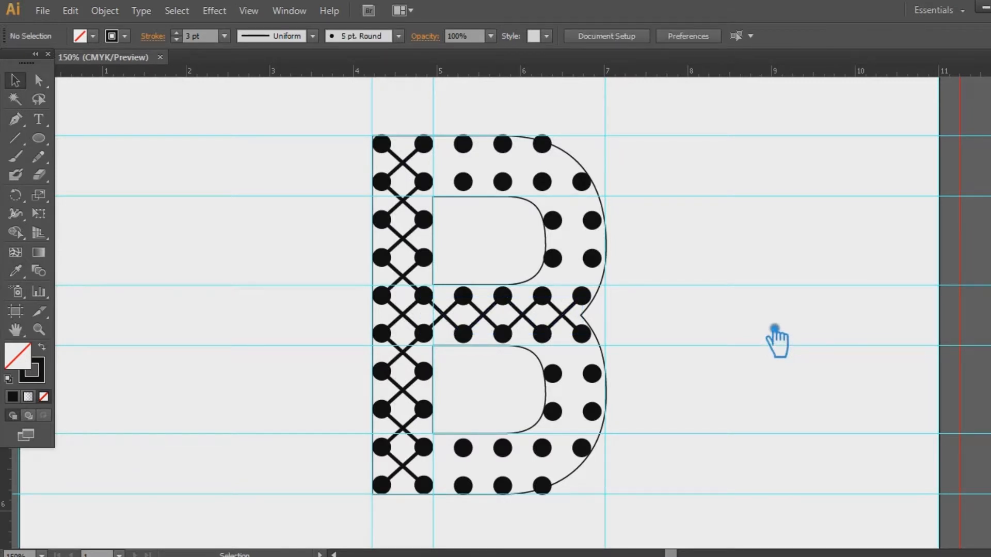
# Group the middle bar's two crossed zigzags and move a pasted copy of the group straight up onto the top bar's dots
pyautogui.click(539, 336)
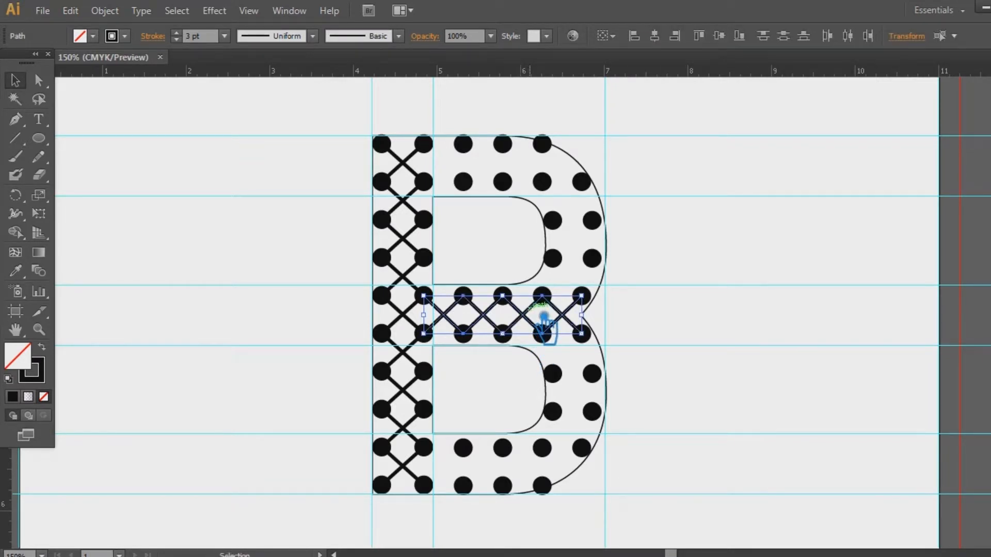
pyautogui.hotkey('ctrl', 'g')
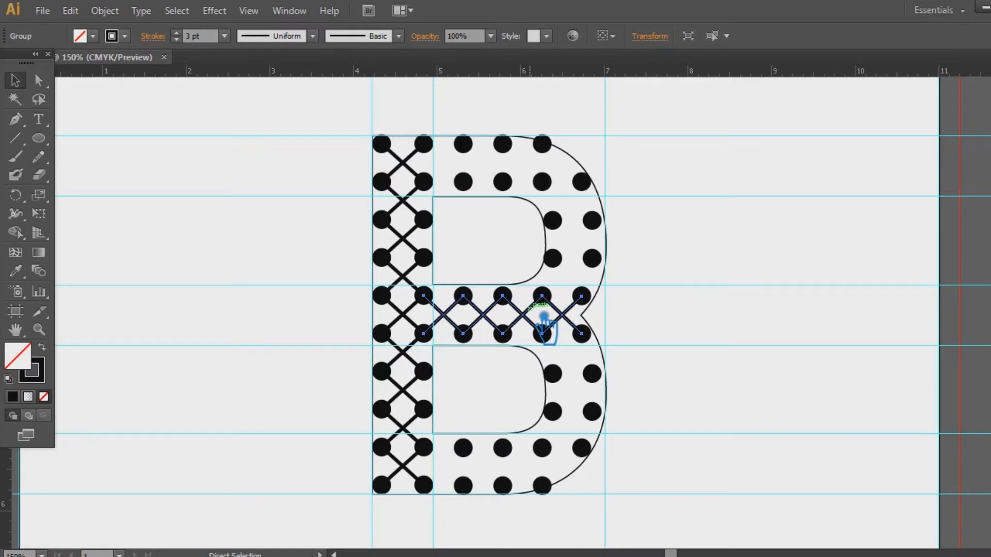
pyautogui.press('Up')
pyautogui.press('Up')
pyautogui.press('Up')
pyautogui.press('Up')
pyautogui.press('Up')
pyautogui.press('Up')
pyautogui.press('Up')
pyautogui.press('Up')
pyautogui.press('Up')
pyautogui.press('Up')
pyautogui.press('Up')
pyautogui.press('Up')
pyautogui.press('Up')
pyautogui.press('Up')
pyautogui.press('Up')
pyautogui.press('Up')
pyautogui.press('Up')
pyautogui.press('Up')
pyautogui.press('Up')
pyautogui.press('Up')
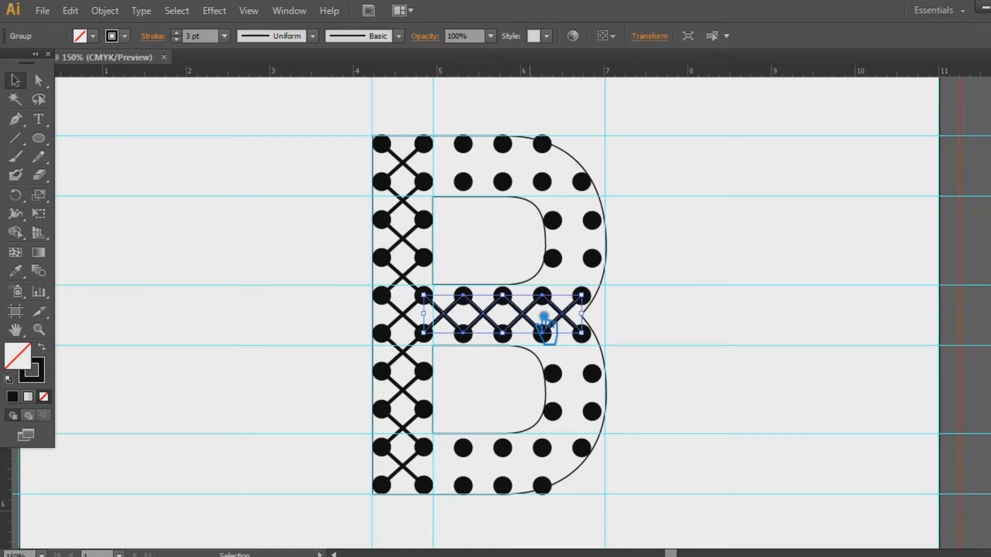
pyautogui.press('Up')
pyautogui.press('Up')
pyautogui.press('Up')
pyautogui.press('Up')
pyautogui.press('Up')
pyautogui.press('Up')
pyautogui.press('Up')
pyautogui.press('Up')
pyautogui.press('Up')
pyautogui.press('Up')
pyautogui.press('Up')
pyautogui.press('Up')
pyautogui.press('Up')
pyautogui.press('Up')
pyautogui.press('Up')
pyautogui.press('Up')
pyautogui.press('Up')
pyautogui.press('Up')
pyautogui.press('Up')
pyautogui.press('Up')
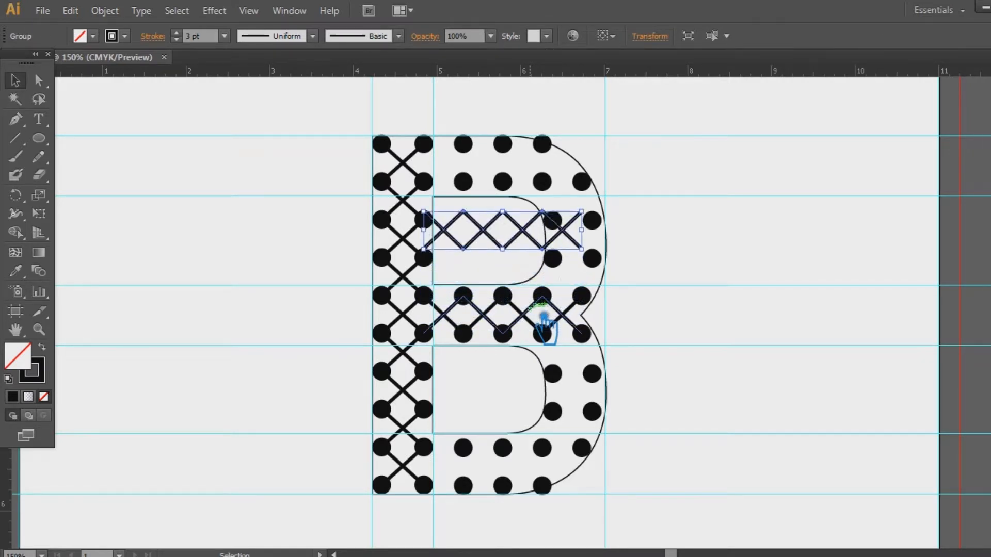
pyautogui.press('Up')
pyautogui.press('Up')
pyautogui.press('Up')
pyautogui.press('Up')
pyautogui.press('Up')
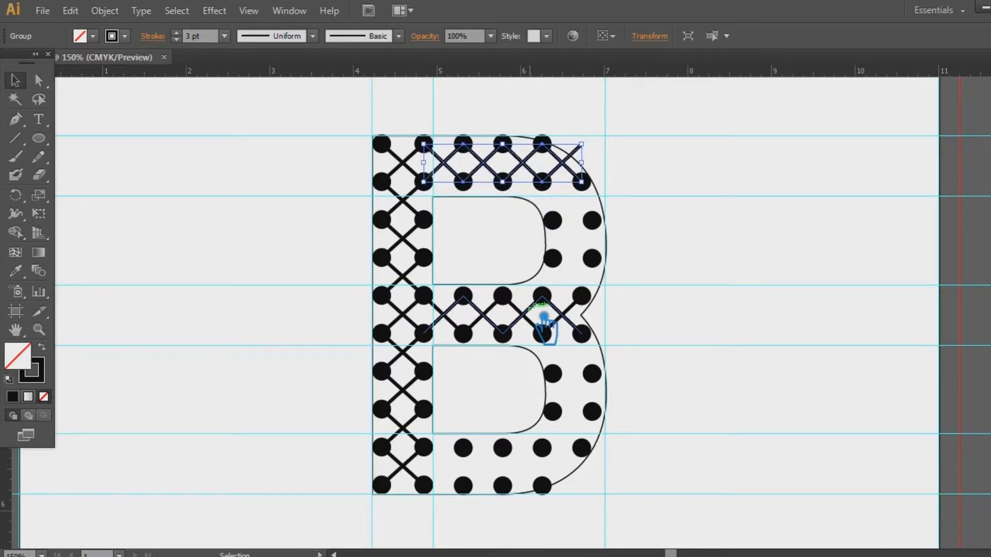
pyautogui.click(749, 287)
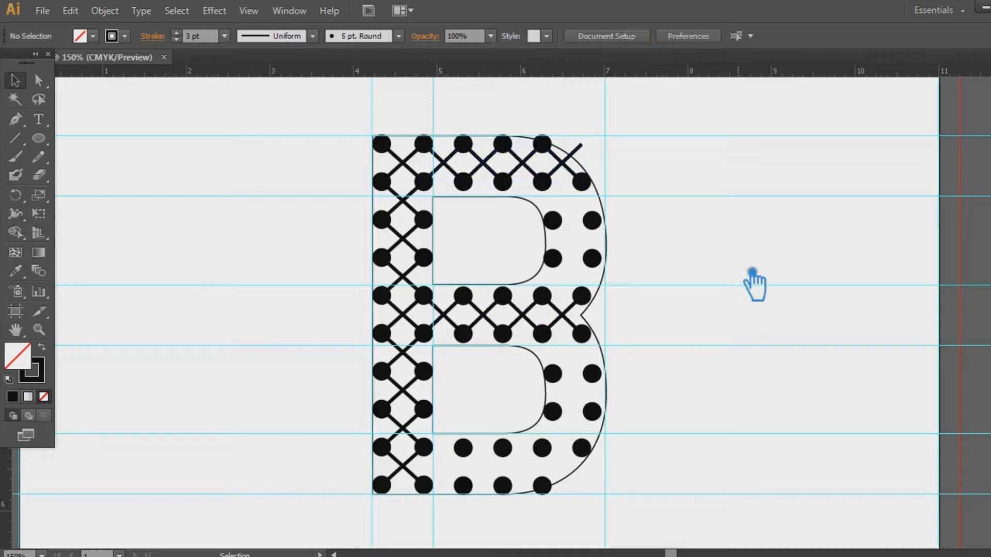
# Paste a copy of the middle bar's zigzag group in front and move it straight down onto the bottom bar's dots
pyautogui.click(539, 330)
pyautogui.press('a')
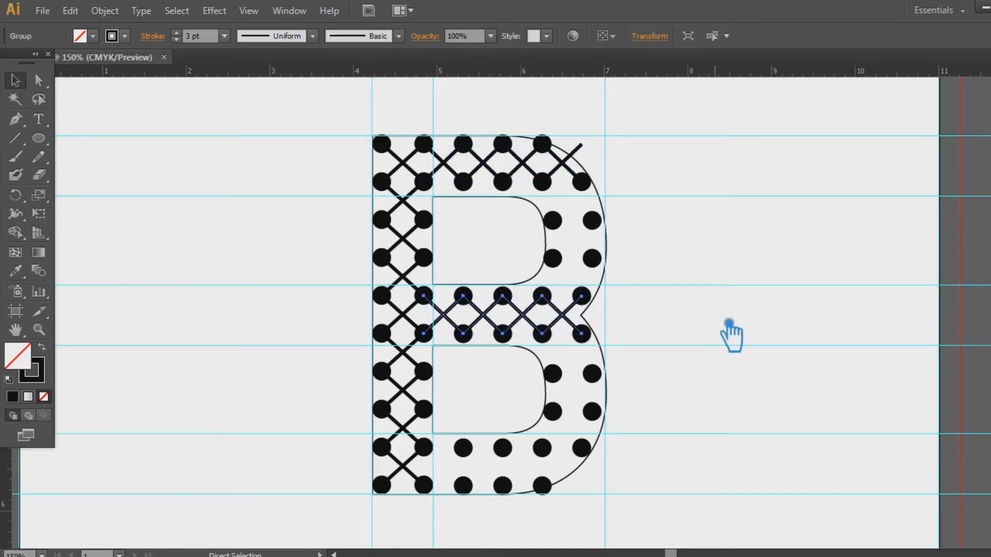
pyautogui.hotkey('ctrl', 'c')
pyautogui.hotkey('ctrl', 'f')
pyautogui.press('Down')
pyautogui.press('Down')
pyautogui.press('Down')
pyautogui.press('Down')
pyautogui.press('Down')
pyautogui.press('Down')
pyautogui.press('Down')
pyautogui.press('Down')
pyautogui.press('Down')
pyautogui.press('Down')
pyautogui.press('Down')
pyautogui.press('Down')
pyautogui.press('Down')
pyautogui.press('Down')
pyautogui.press('Down')
pyautogui.press('Down')
pyautogui.press('Down')
pyautogui.press('Down')
pyautogui.press('Down')
pyautogui.press('Down')
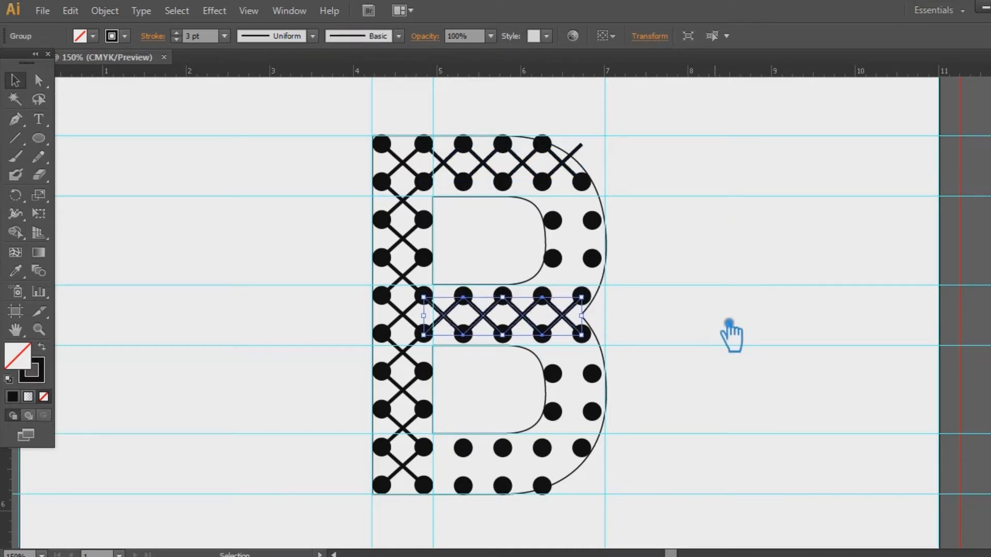
pyautogui.press('Down')
pyautogui.press('Down')
pyautogui.press('Down')
pyautogui.press('Down')
pyautogui.press('Down')
pyautogui.press('Down')
pyautogui.press('Down')
pyautogui.press('Down')
pyautogui.press('Down')
pyautogui.press('Down')
pyautogui.press('Down')
pyautogui.press('Down')
pyautogui.press('Down')
pyautogui.press('Down')
pyautogui.press('Down')
pyautogui.press('Down')
pyautogui.press('Down')
pyautogui.press('Down')
pyautogui.press('Down')
pyautogui.press('Down')
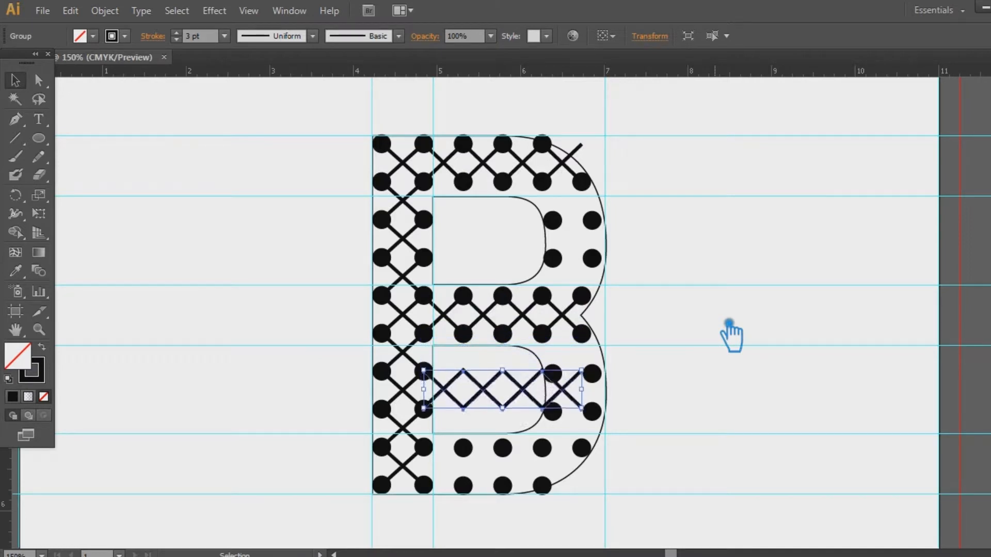
pyautogui.press('Down')
pyautogui.press('Down')
pyautogui.press('Down')
pyautogui.press('Down')
pyautogui.press('Down')
pyautogui.press('Down')
pyautogui.press('Down')
pyautogui.press('Down')
pyautogui.press('Down')
pyautogui.press('Down')
pyautogui.press('Down')
pyautogui.press('Down')
pyautogui.press('Down')
pyautogui.press('Down')
pyautogui.press('Down')
pyautogui.press('Down')
pyautogui.press('Down')
pyautogui.press('Down')
pyautogui.press('Down')
pyautogui.press('Down')
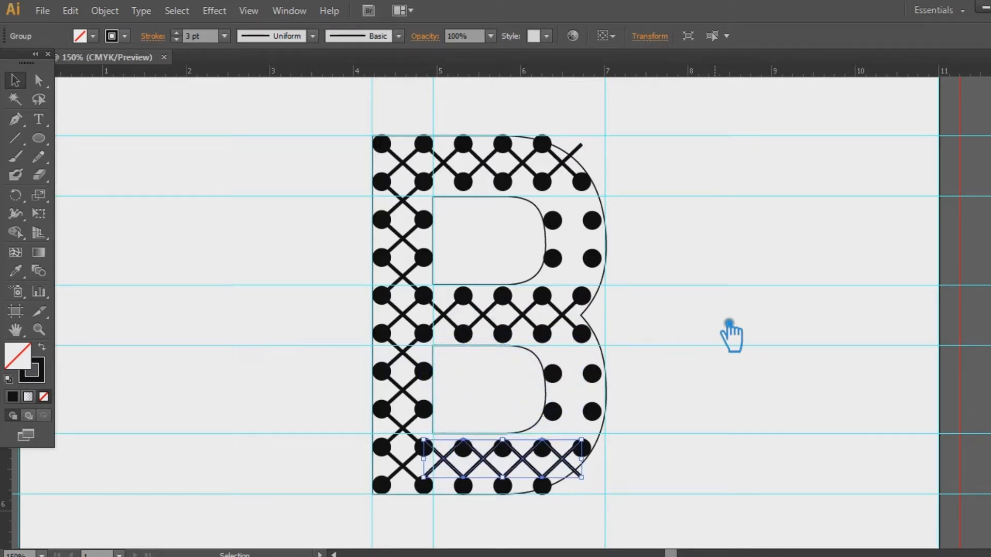
pyautogui.press('Down')
pyautogui.press('Down')
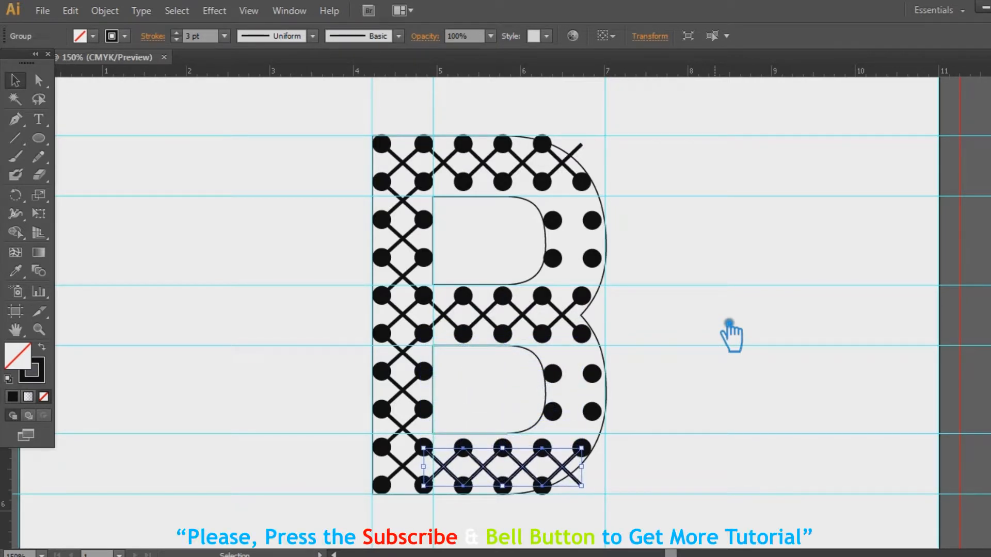
pyautogui.press('Up')
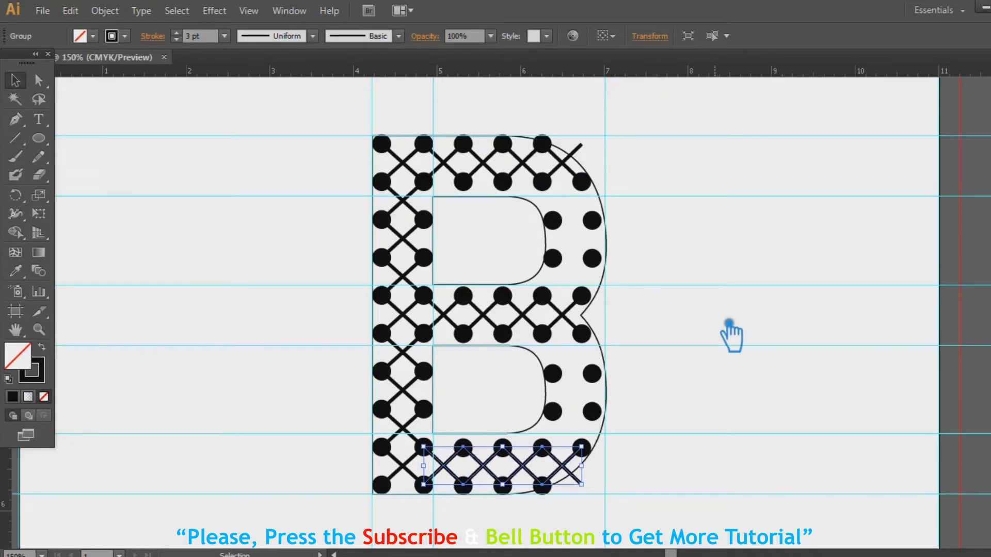
pyautogui.click(737, 321)
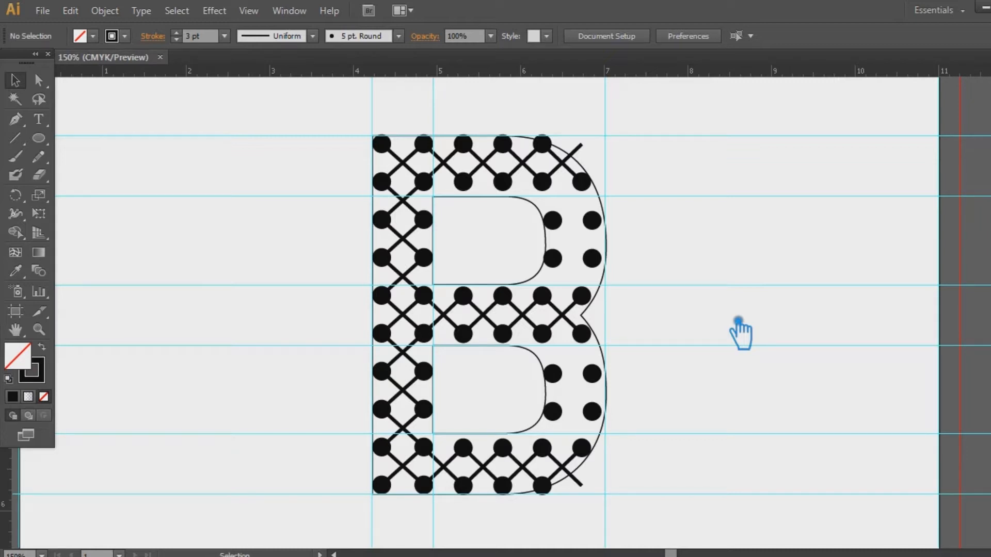
# Trim the top bar zigzag's overhanging end by adding an anchor at its last crossing and deleting the end anchor
pyautogui.click(584, 151)
pyautogui.click(21, 123)
pyautogui.click(562, 163)
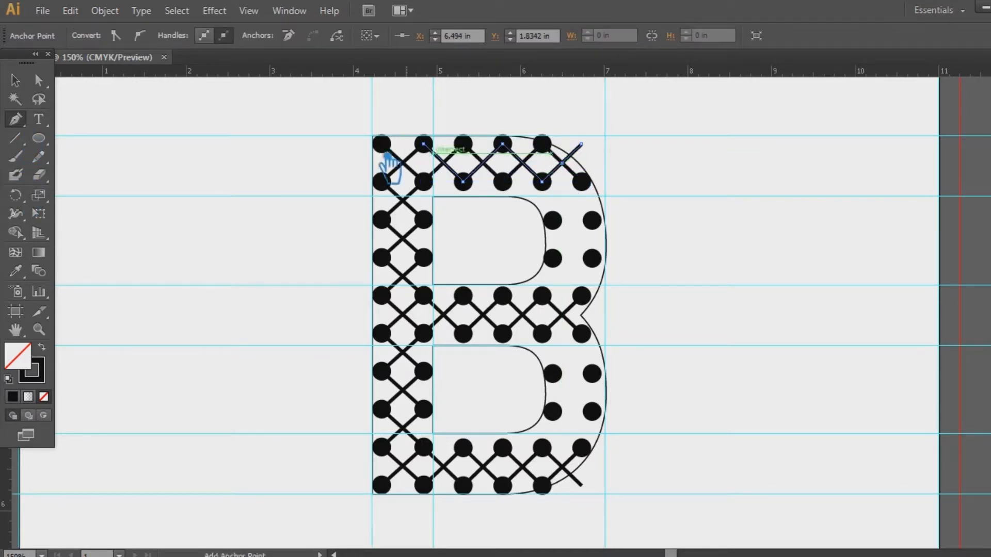
pyautogui.click(582, 144)
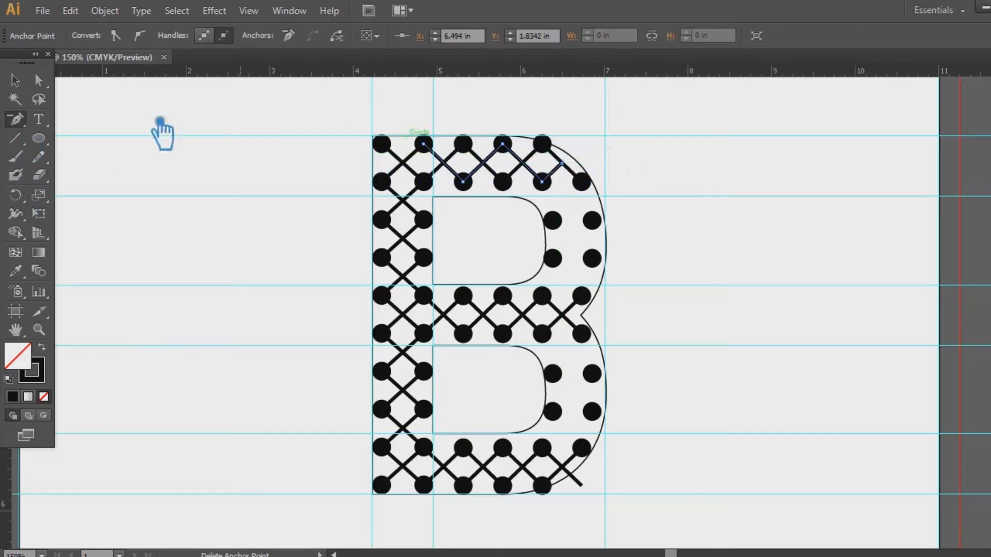
pyautogui.click(14, 80)
pyautogui.click(783, 221)
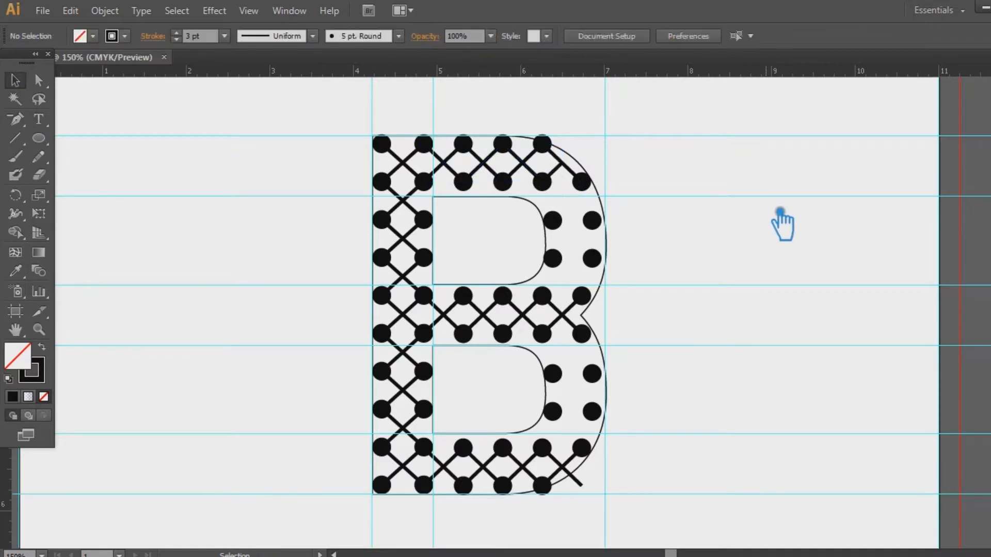
pyautogui.click(595, 490)
pyautogui.click(684, 466)
pyautogui.click(595, 489)
pyautogui.rightClick(580, 487)
pyautogui.click(662, 414)
pyautogui.click(597, 492)
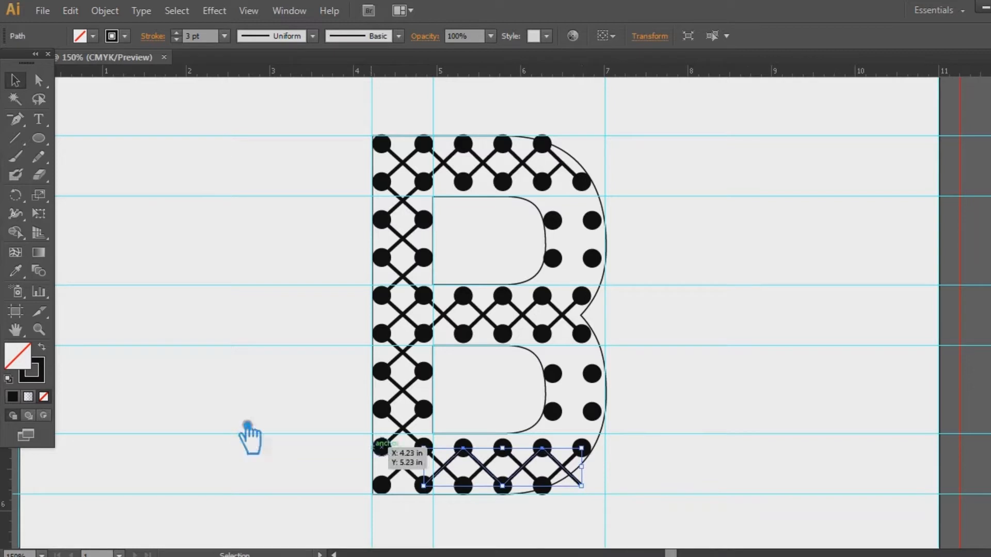
pyautogui.click(15, 119)
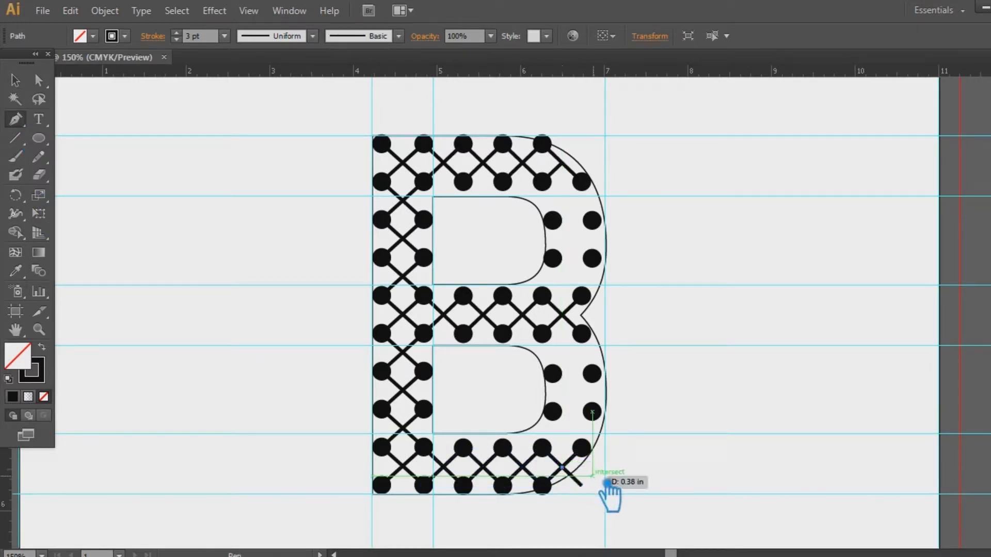
pyautogui.hotkey('ctrl', 'a')
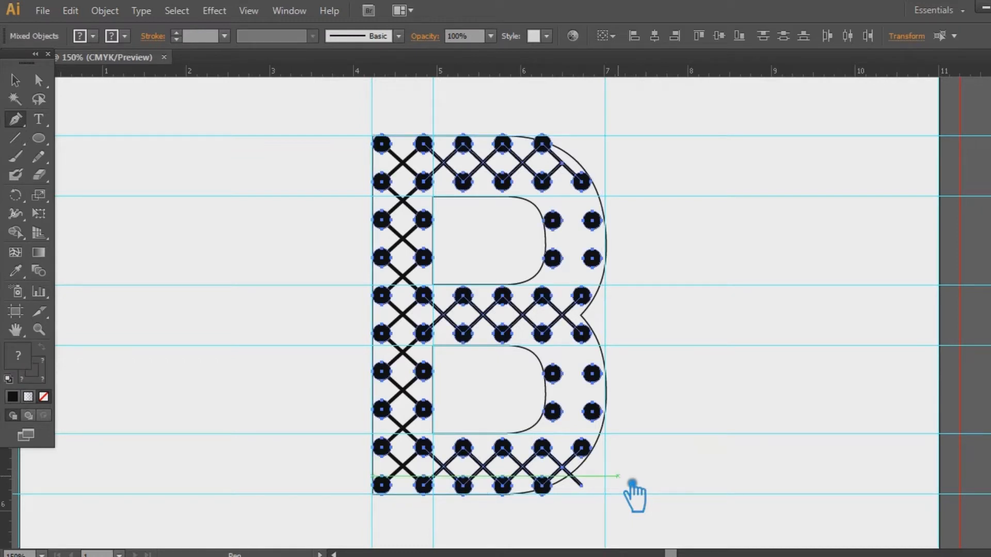
pyautogui.press('v')
pyautogui.click(930, 318)
# Trim the bottom bar zigzag's overhanging end by adding an anchor at its last crossing and deleting the end anchor
pyautogui.click(615, 487)
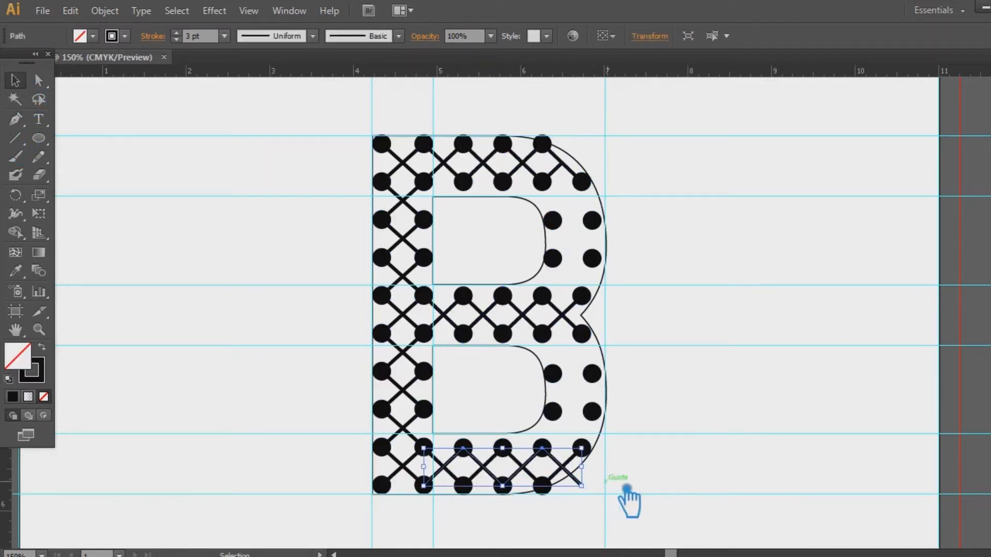
pyautogui.press('p')
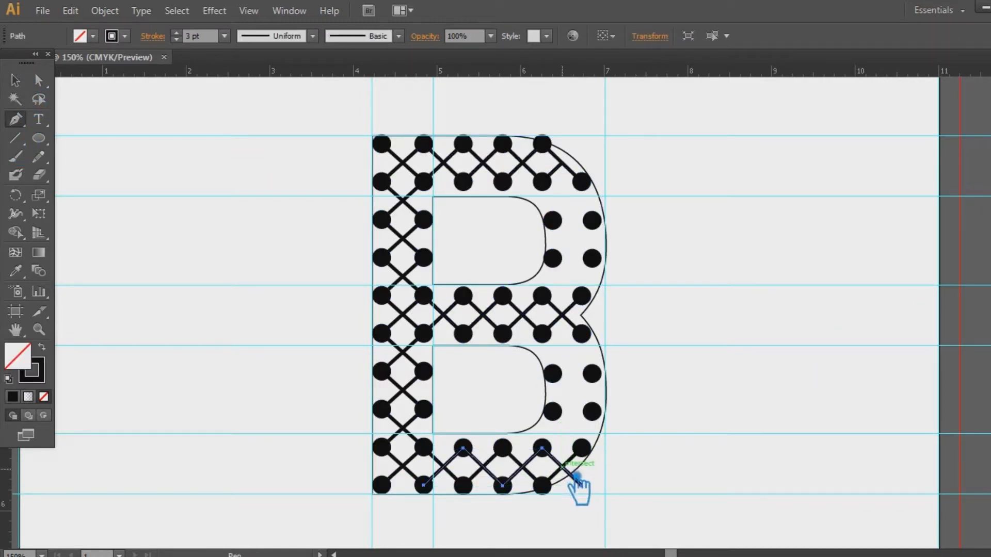
pyautogui.click(576, 478)
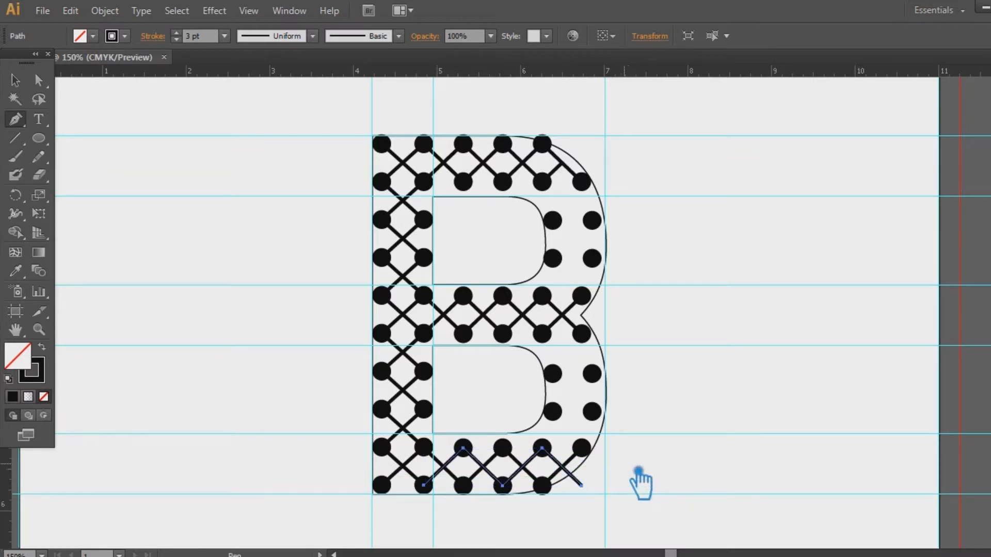
pyautogui.click(580, 484)
pyautogui.click(15, 80)
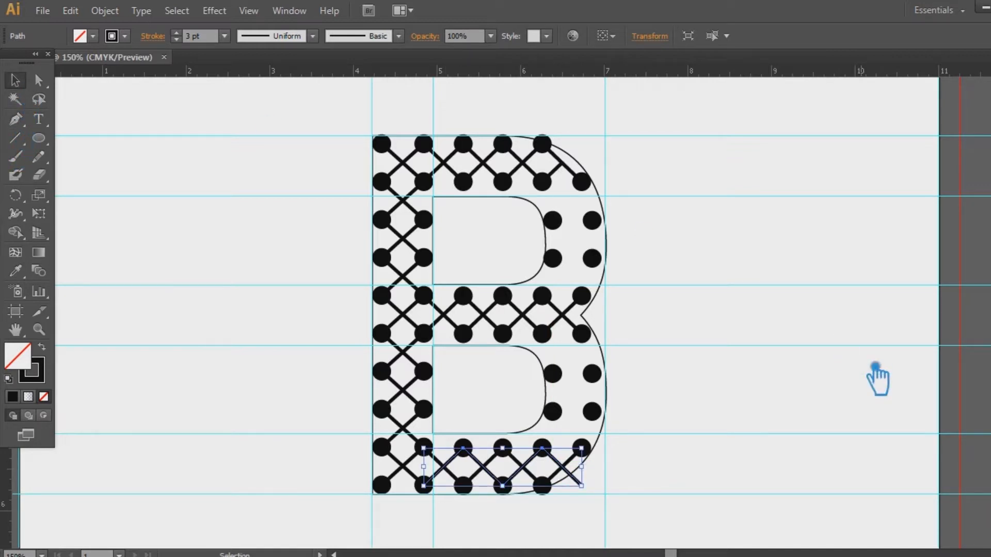
pyautogui.press('ctrl')
pyautogui.click(15, 118)
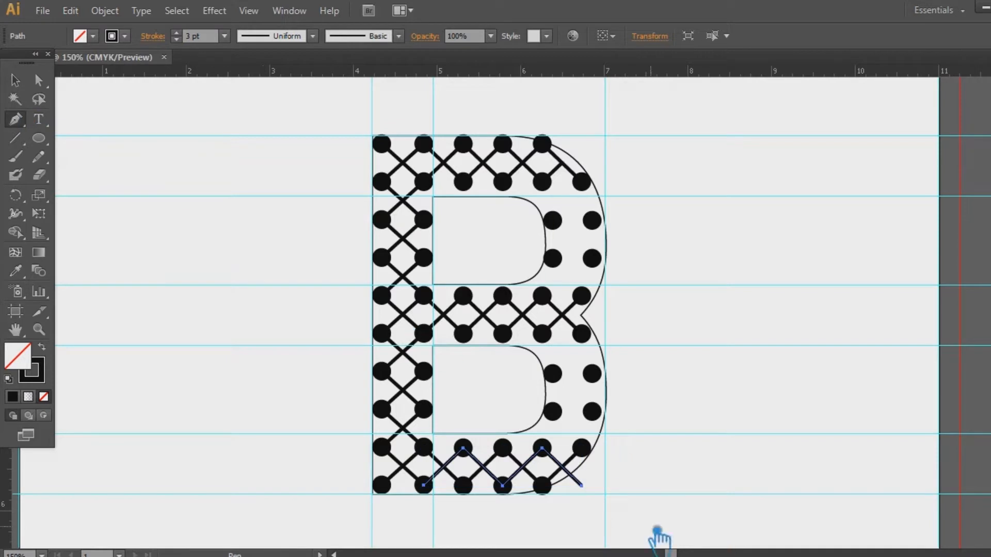
pyautogui.click(575, 477)
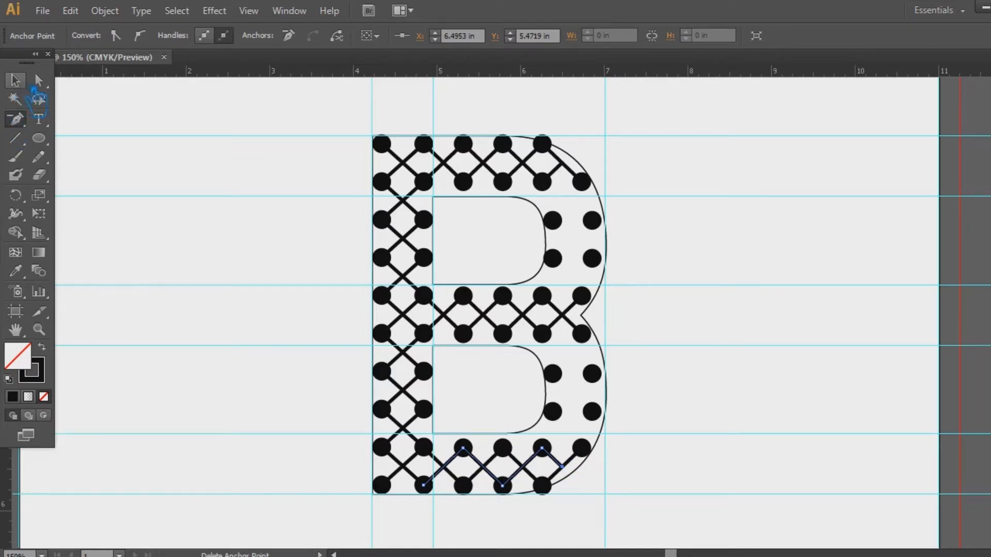
pyautogui.press('v')
pyautogui.click(693, 315)
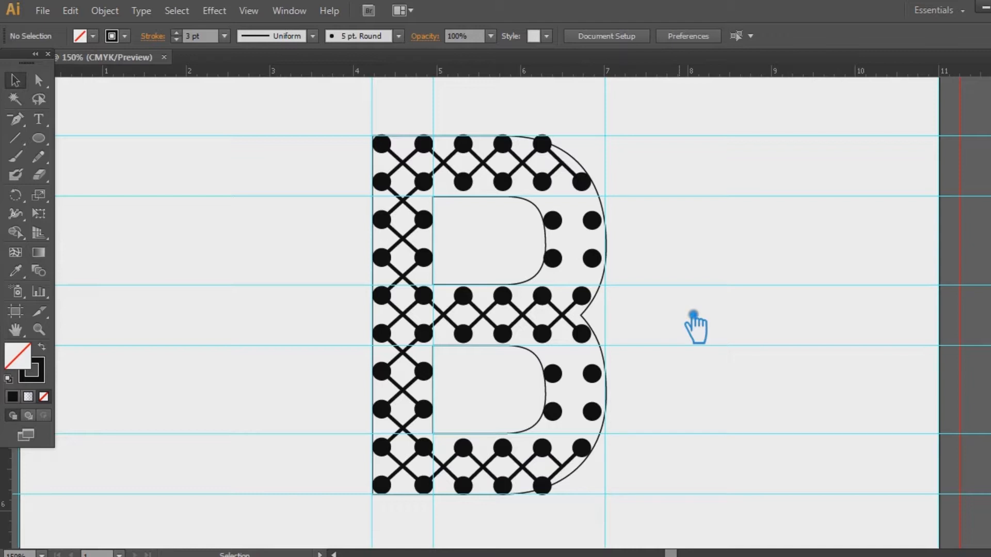
# Draw a zigzag up the lower bowl from the bottom bar's upper second-to-last dot to the middle bar's lower rightmost dot, alternating outer and inner dots
pyautogui.click(16, 119)
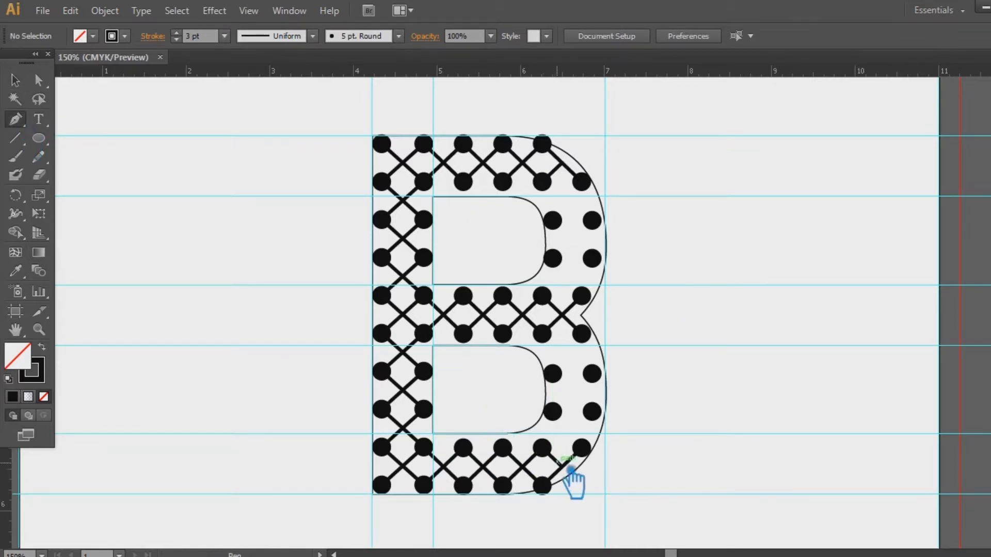
pyautogui.click(542, 448)
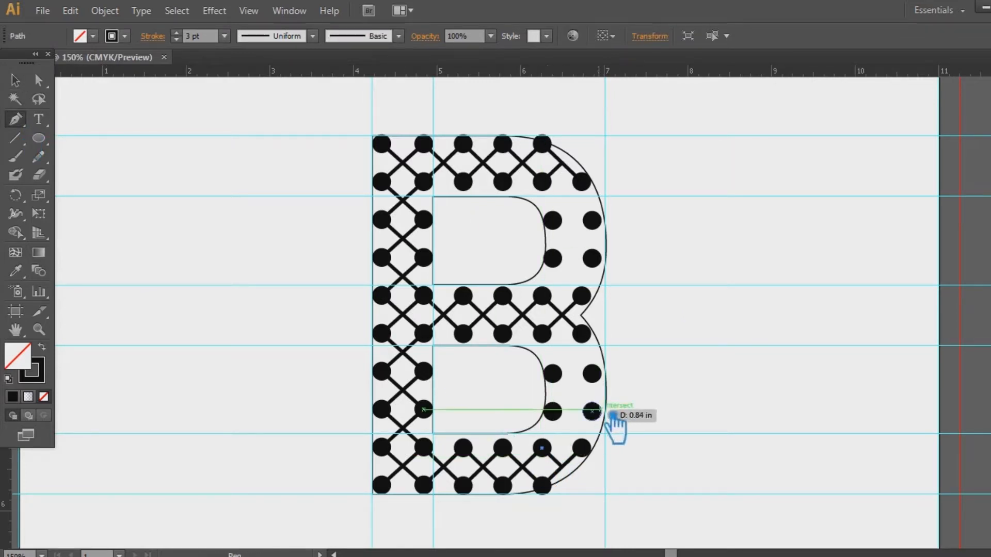
pyautogui.click(592, 411)
pyautogui.click(552, 374)
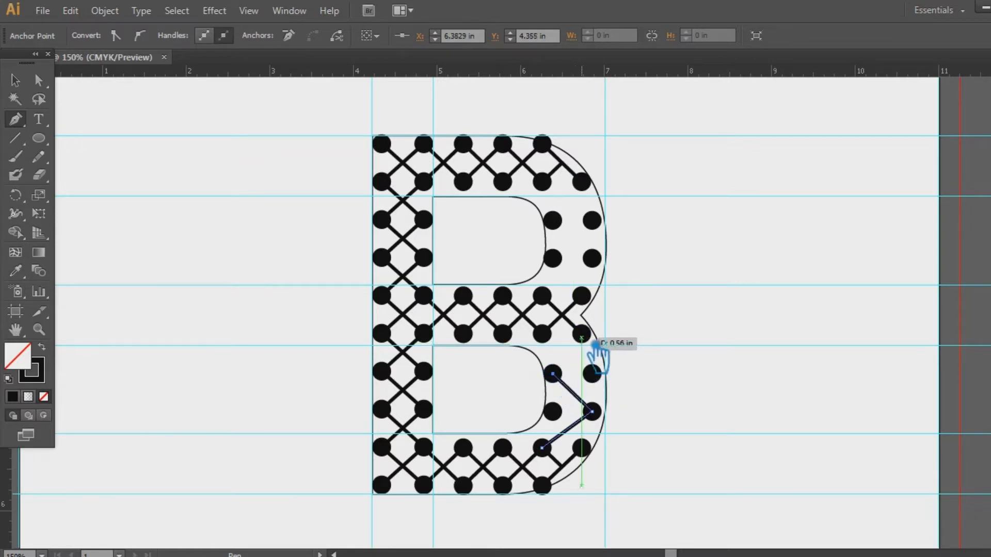
pyautogui.click(581, 334)
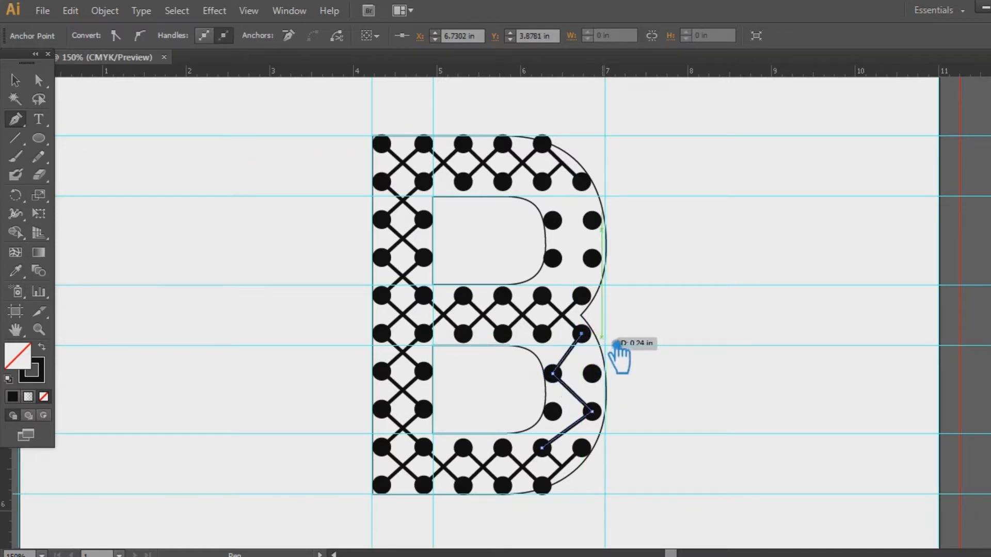
pyautogui.click(582, 448)
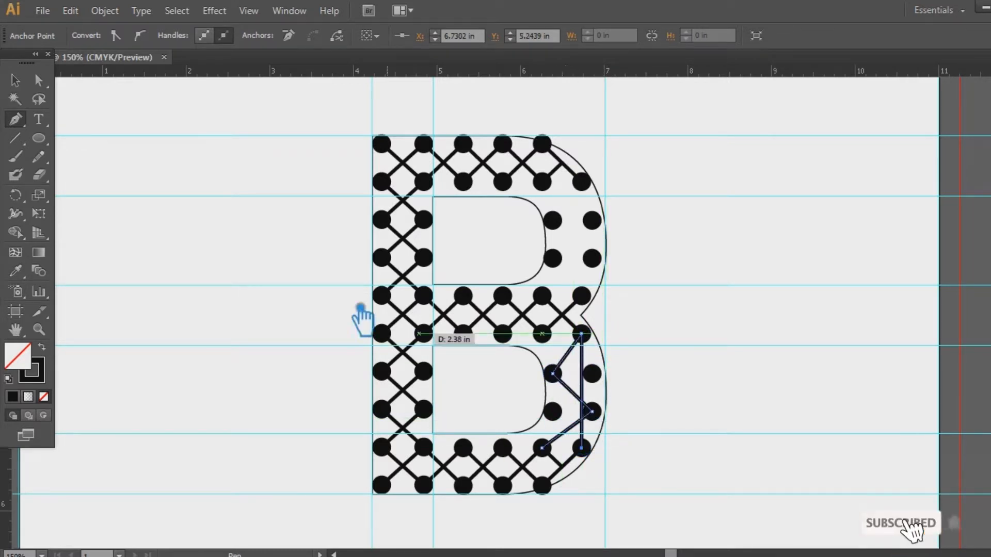
pyautogui.hotkey('ctrl', 'z')
pyautogui.press('v')
pyautogui.click(710, 299)
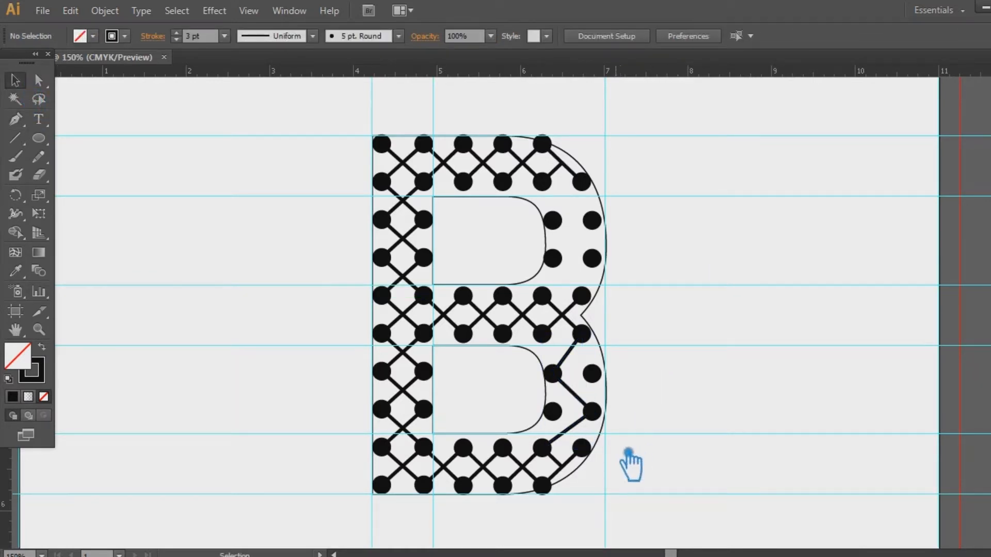
# Draw the crossing zigzag up the lower bowl from the bottom bar's upper rightmost dot to the middle bar's lower second-to-last dot
pyautogui.click(15, 119)
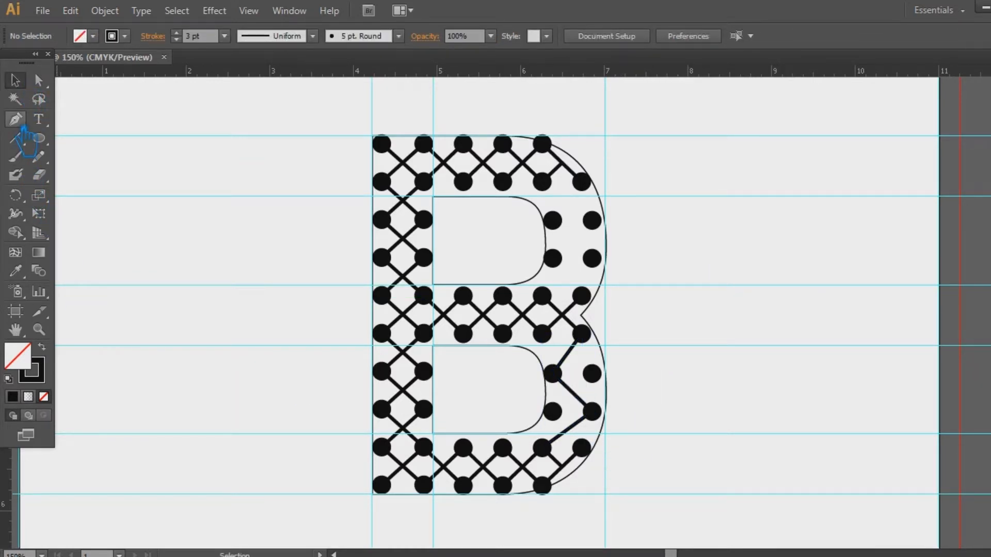
pyautogui.click(582, 448)
pyautogui.click(553, 412)
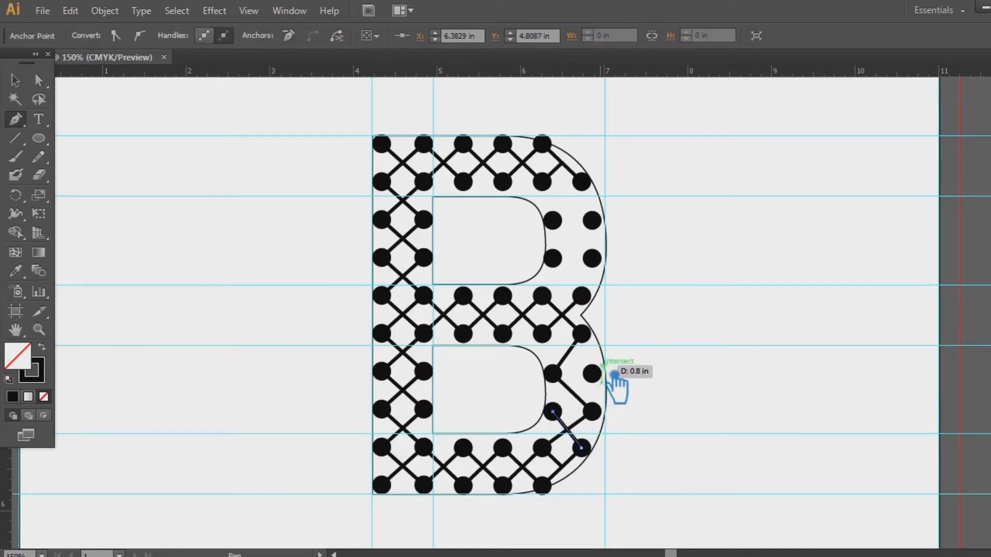
pyautogui.click(592, 373)
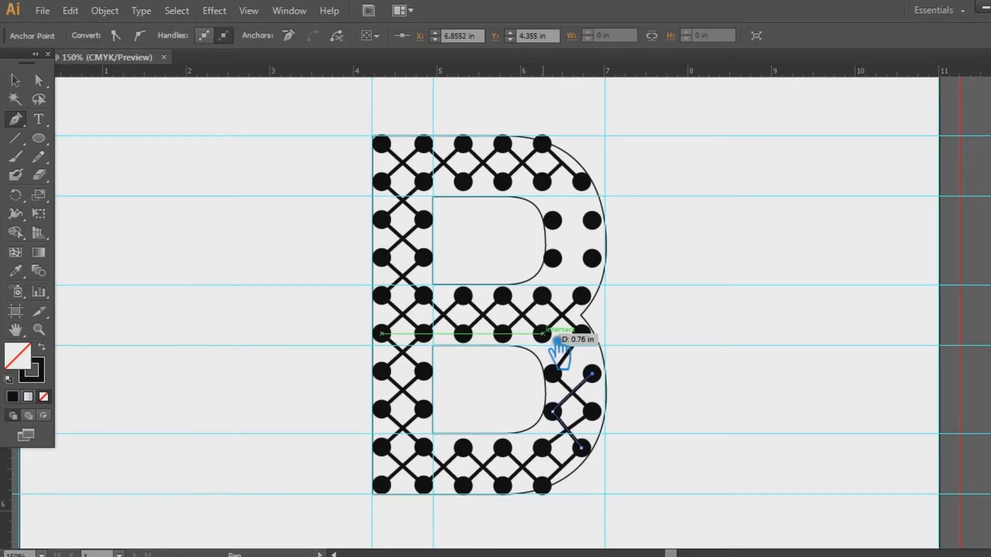
pyautogui.click(542, 334)
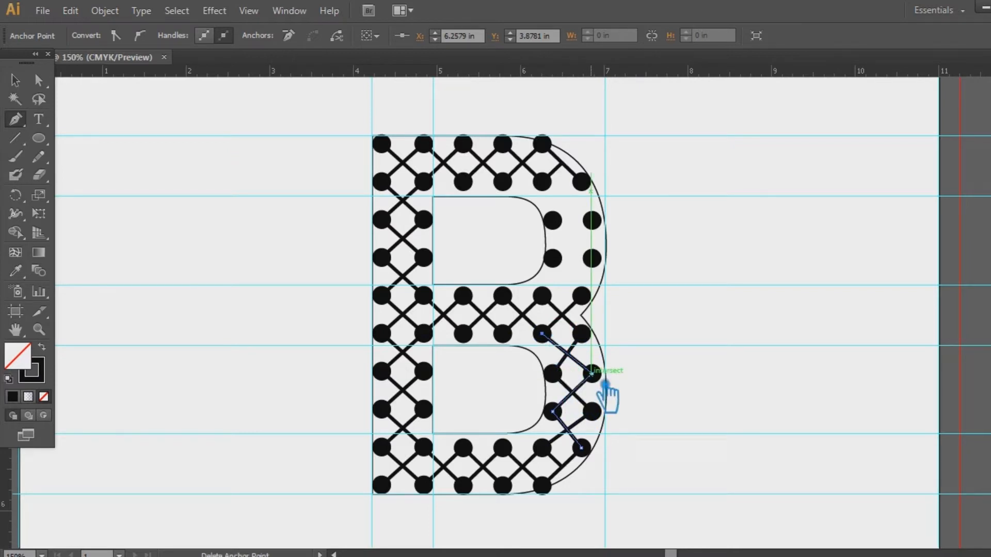
pyautogui.click(15, 80)
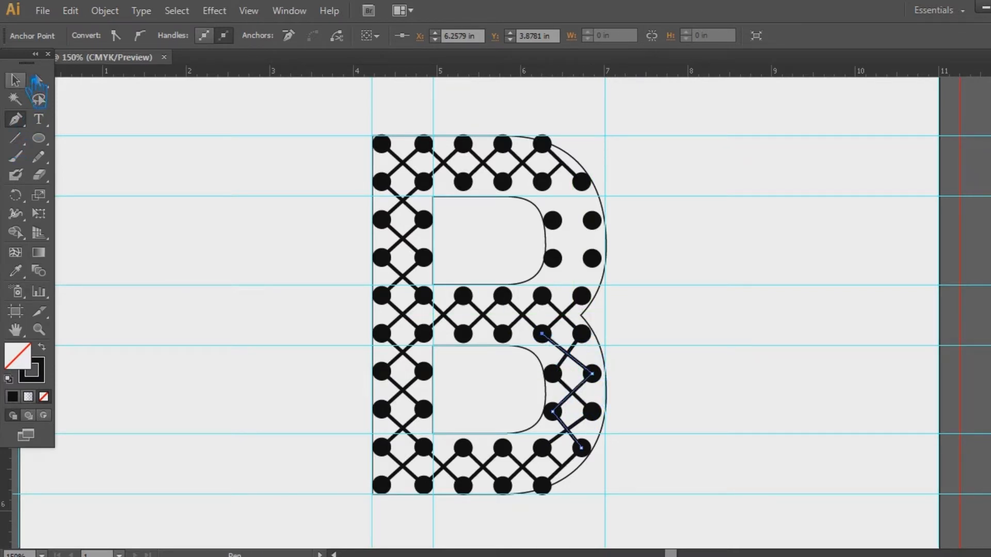
pyautogui.click(758, 215)
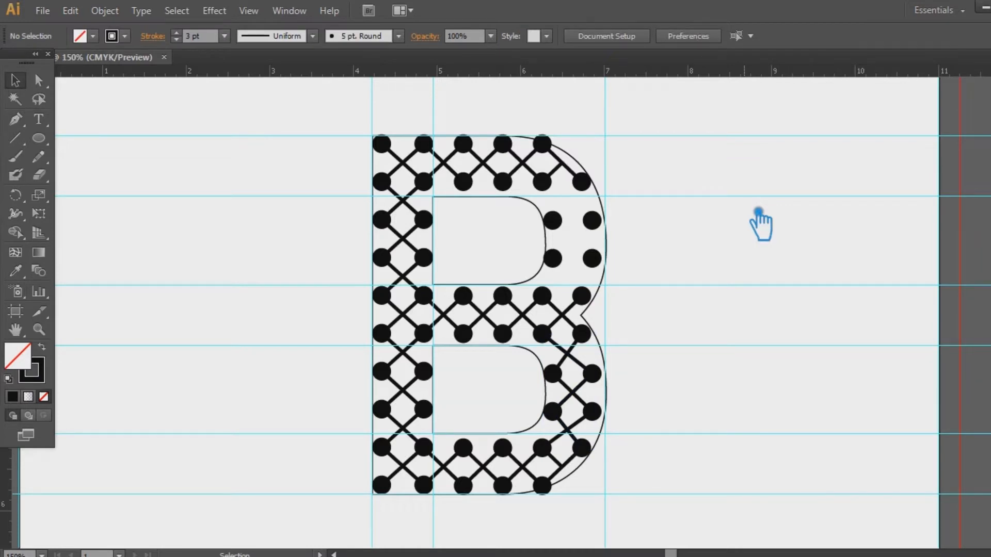
# Group the two crossing zigzag lines of the lower bowl
pyautogui.click(18, 120)
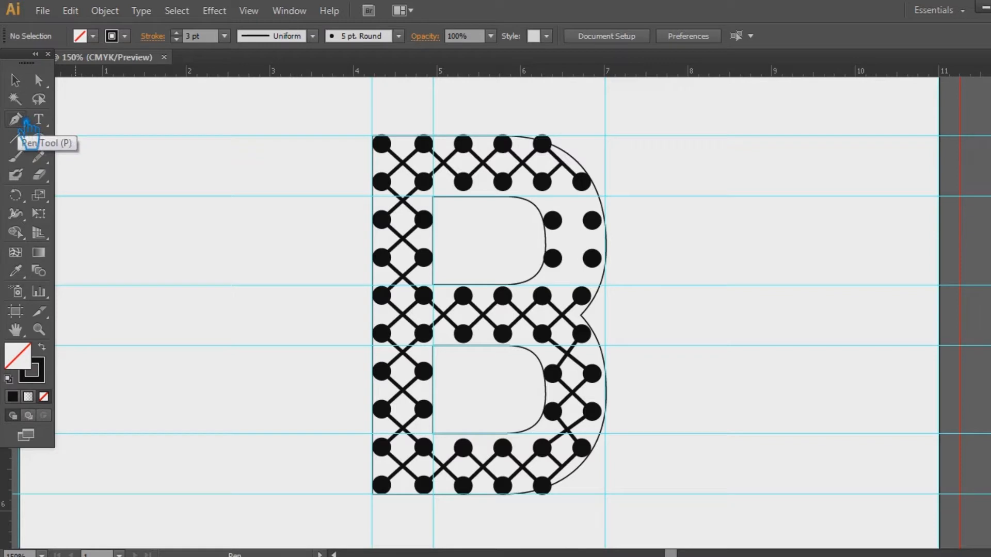
pyautogui.click(601, 412)
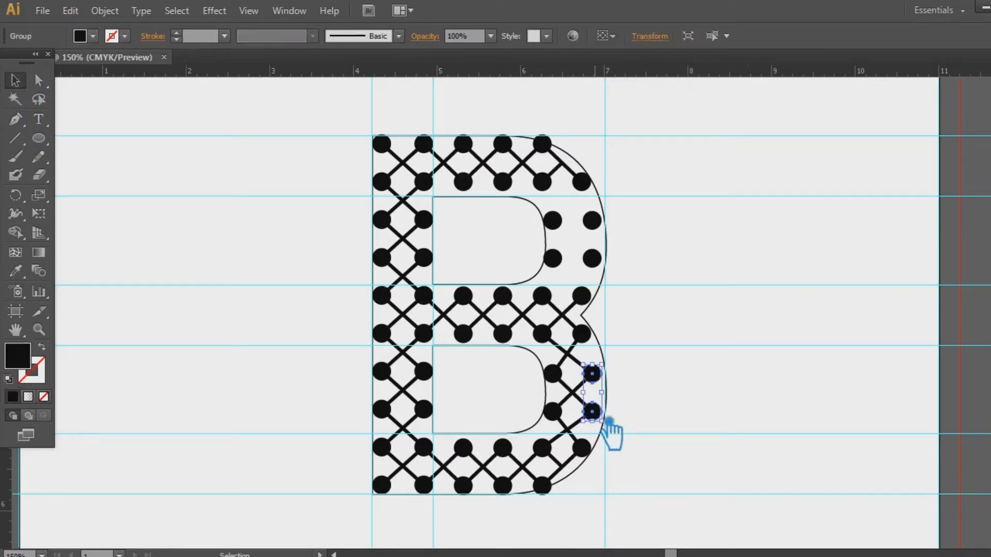
pyautogui.click(588, 436)
pyautogui.keyDown('shift'); pyautogui.click(573, 437); pyautogui.keyUp('shift')
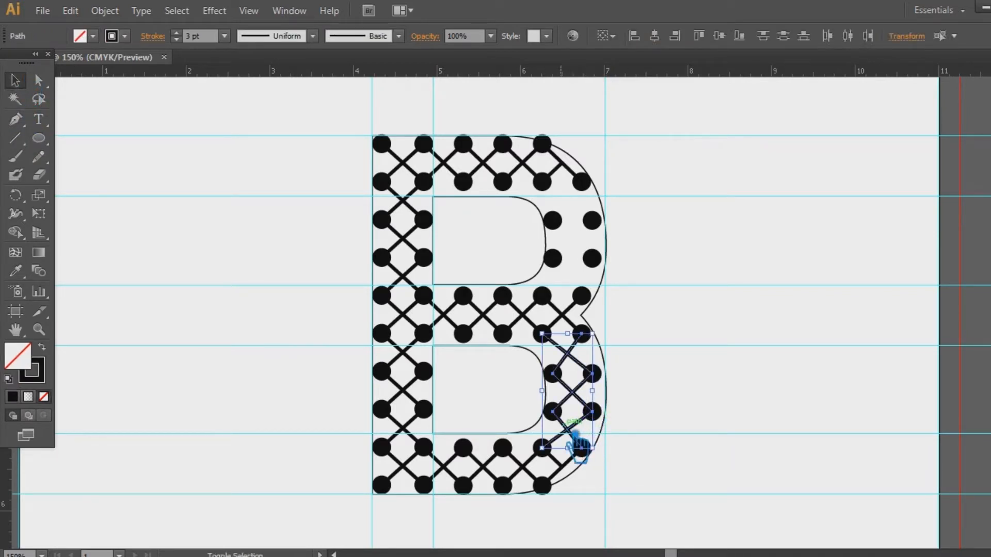
pyautogui.rightClick(581, 366)
pyautogui.click(613, 198)
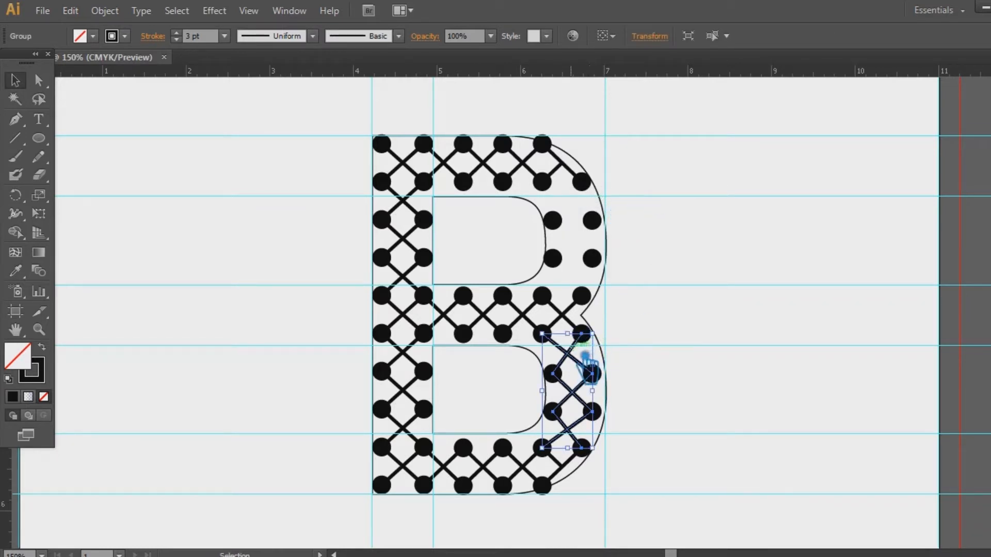
# Copy the lower bowl's zigzag group straight up onto the upper bowl's dots
pyautogui.click(732, 360)
pyautogui.moveTo(587, 372); pyautogui.dragTo(584, 211)
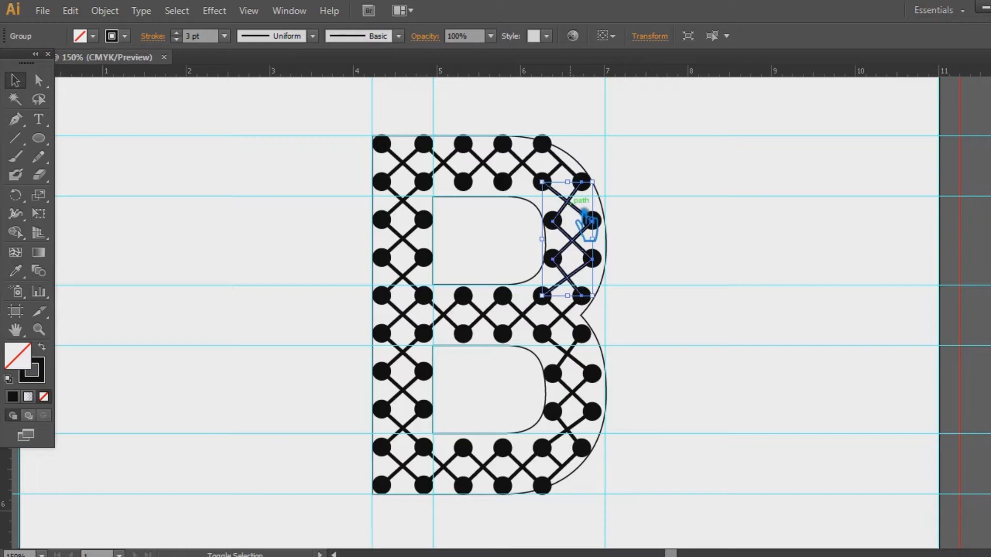
pyautogui.click(791, 212)
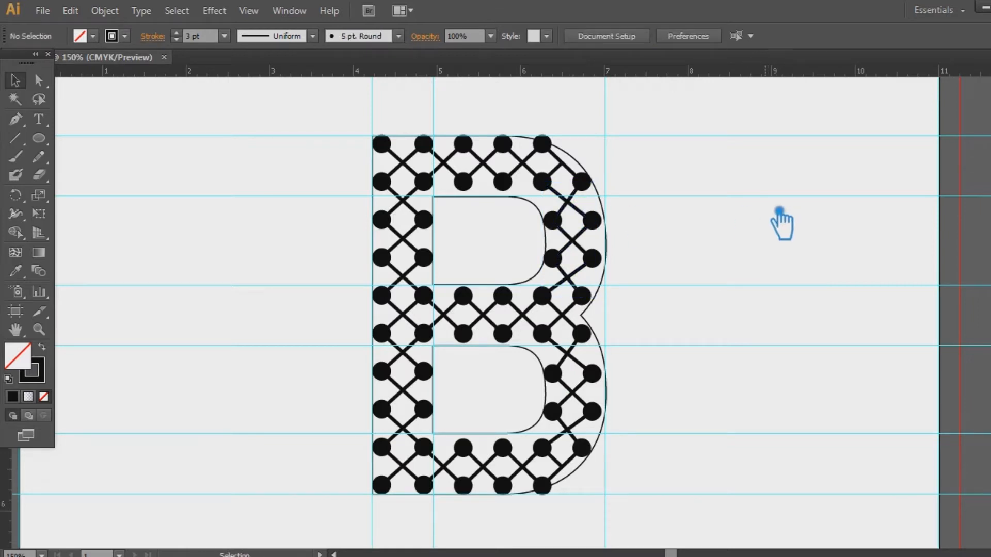
# Duplicate the top bar's last full dot pair one spacing to the right, adding an end dot above the bar's lower rightmost dot
pyautogui.click(544, 147)
pyautogui.hotkey('alt', 'shift', 'Right')
pyautogui.hotkey('shift', 'Right')
pyautogui.hotkey('shift', 'Right')
pyautogui.press('Right')
pyautogui.press('Right')
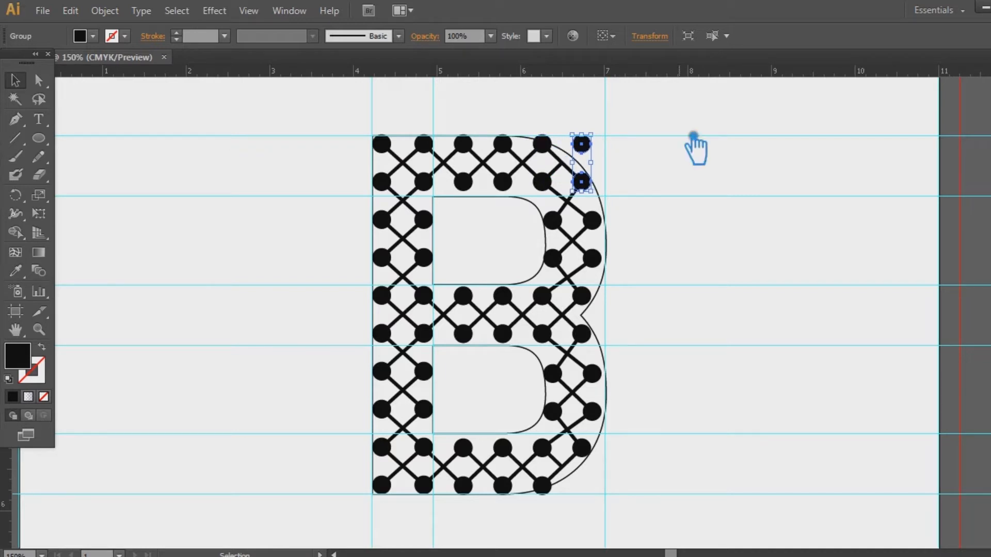
pyautogui.click(727, 150)
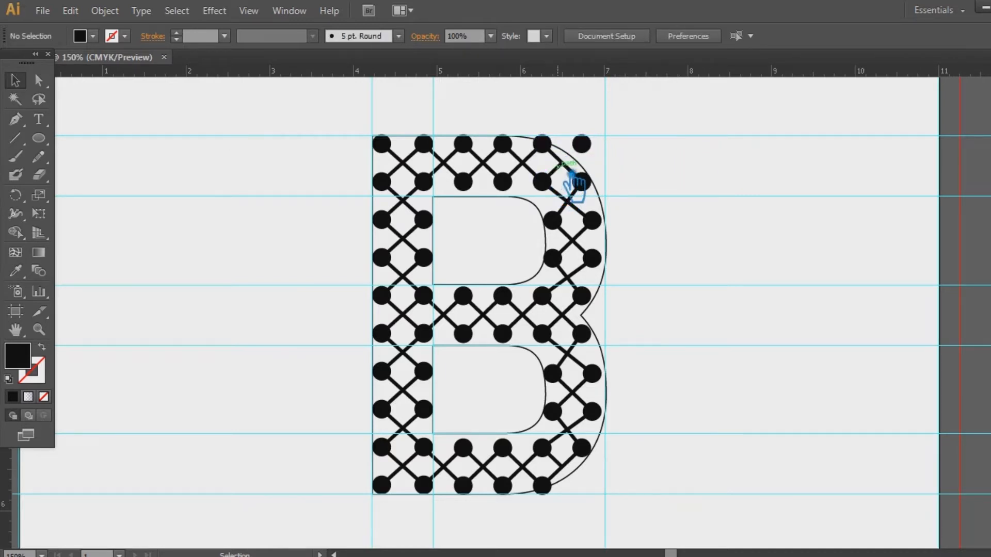
pyautogui.click(15, 119)
pyautogui.click(24, 83)
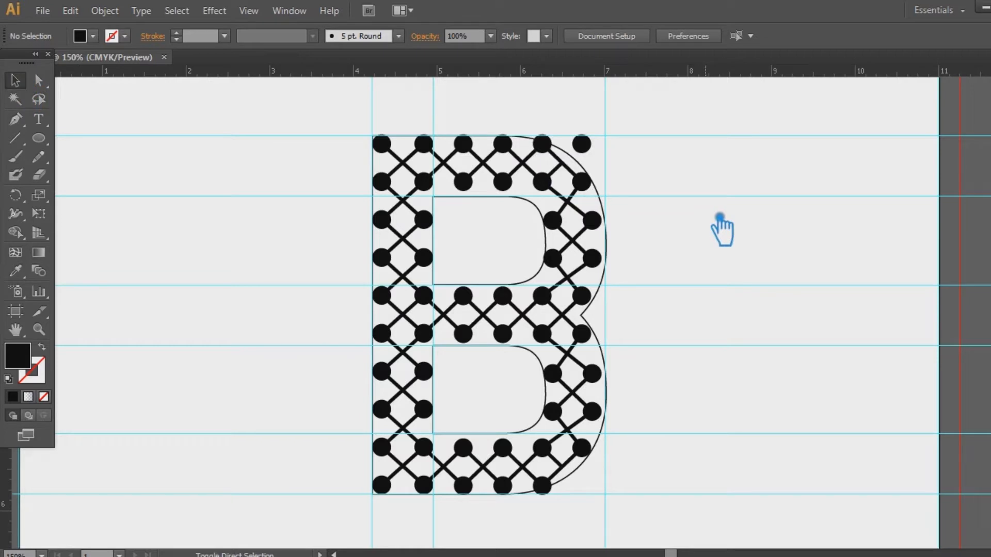
pyautogui.hotkey('ctrl', 'a')
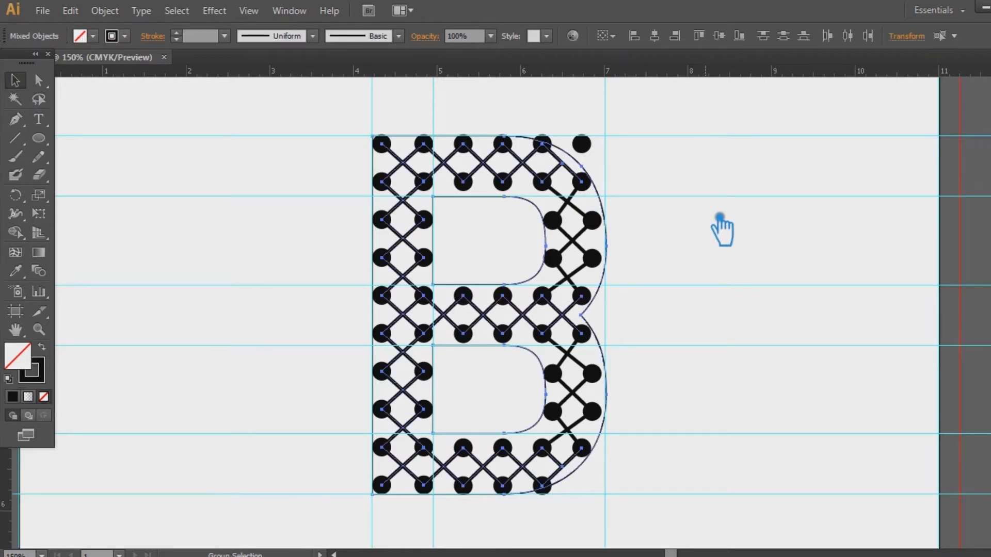
pyautogui.click(720, 215)
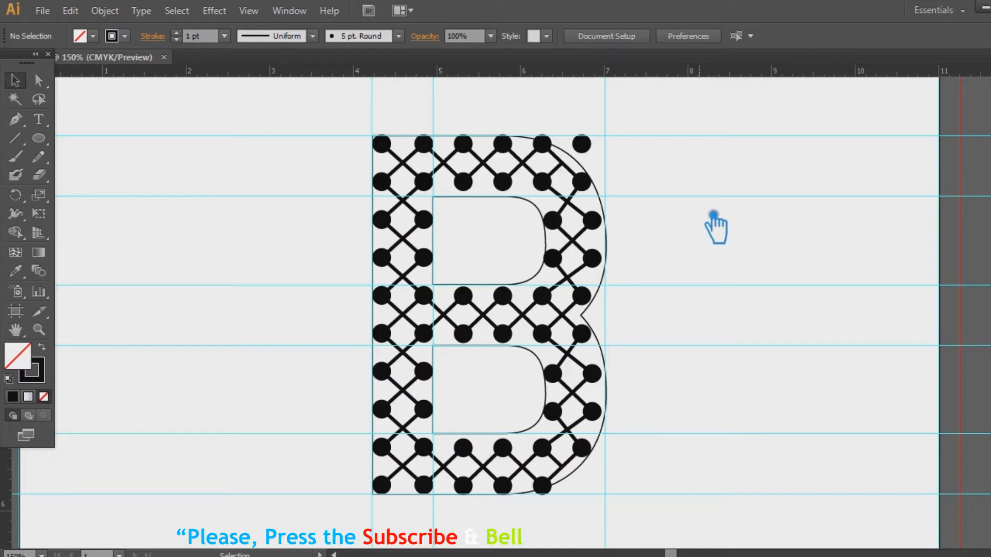
# Extend the top bar's trimmed zigzag from its last crossing to the centre of the added upper end dot
pyautogui.click(15, 119)
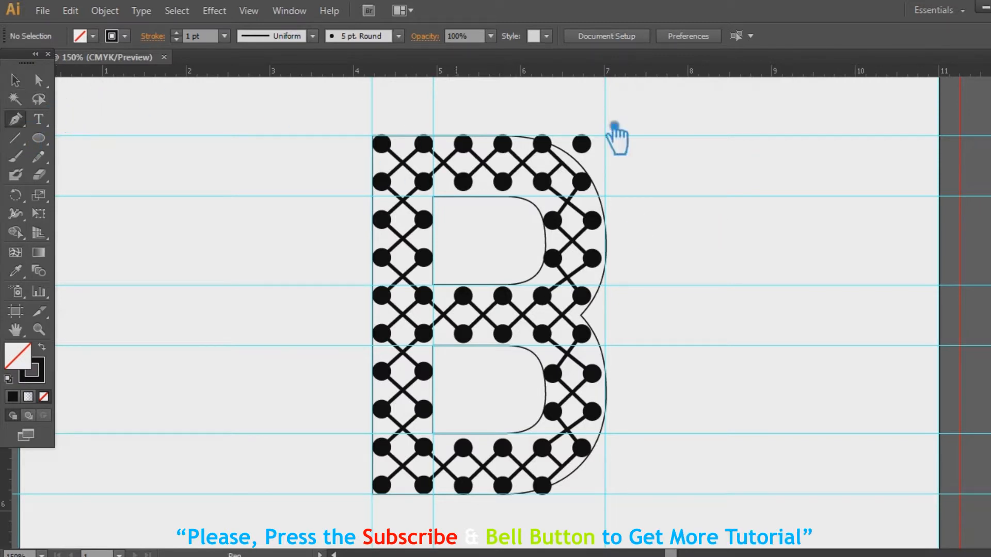
pyautogui.click(575, 171)
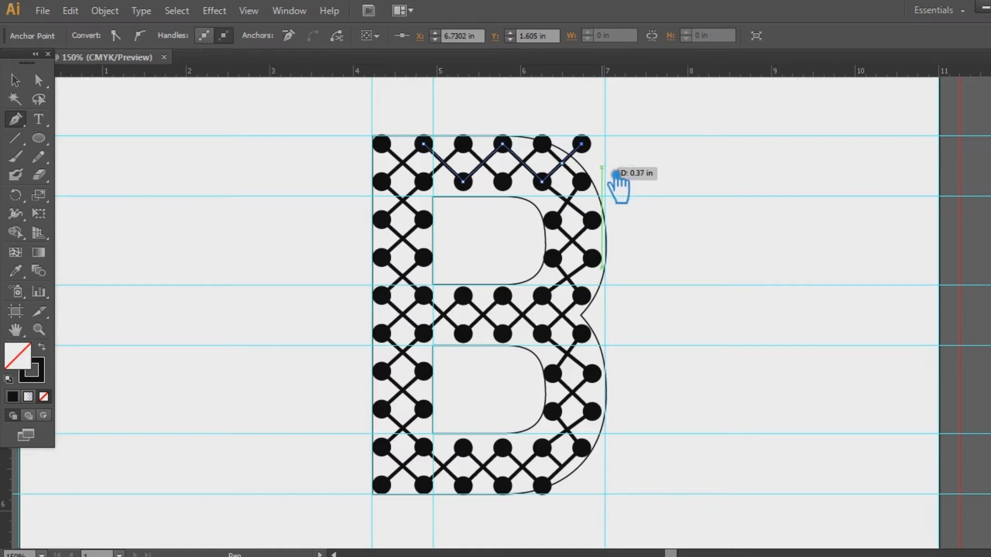
pyautogui.press('-')
pyautogui.click(562, 163)
pyautogui.click(15, 80)
pyautogui.click(756, 264)
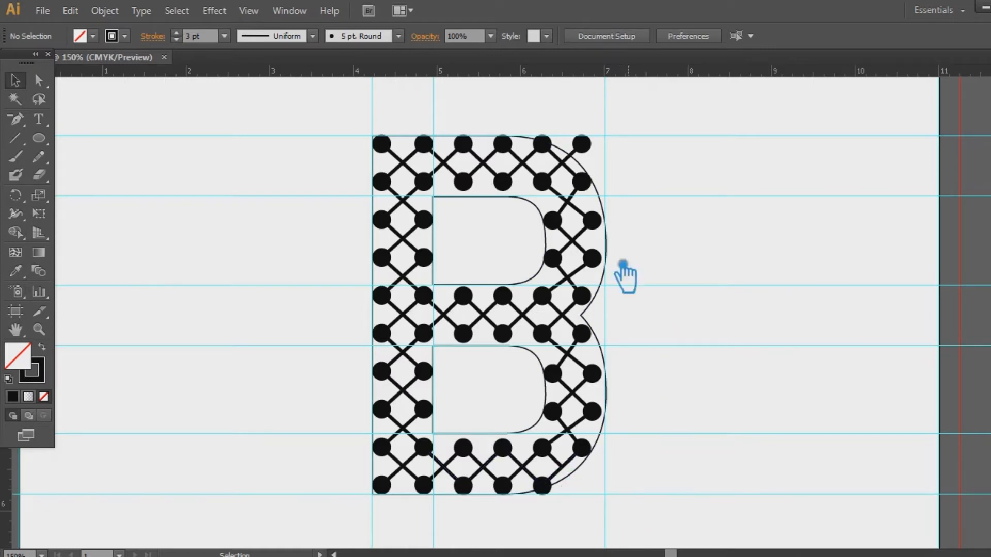
pyautogui.click(582, 182)
pyautogui.click(583, 144)
pyautogui.press('Down')
pyautogui.press('Down')
pyautogui.press('Down')
pyautogui.press('Down')
pyautogui.press('Down')
pyautogui.press('Down')
pyautogui.press('Down')
pyautogui.press('Down')
pyautogui.press('Down')
pyautogui.press('Down')
pyautogui.press('Down')
pyautogui.press('Down')
pyautogui.press('Down')
pyautogui.press('Down')
pyautogui.press('Down')
pyautogui.press('Down')
pyautogui.press('Down')
pyautogui.press('a')
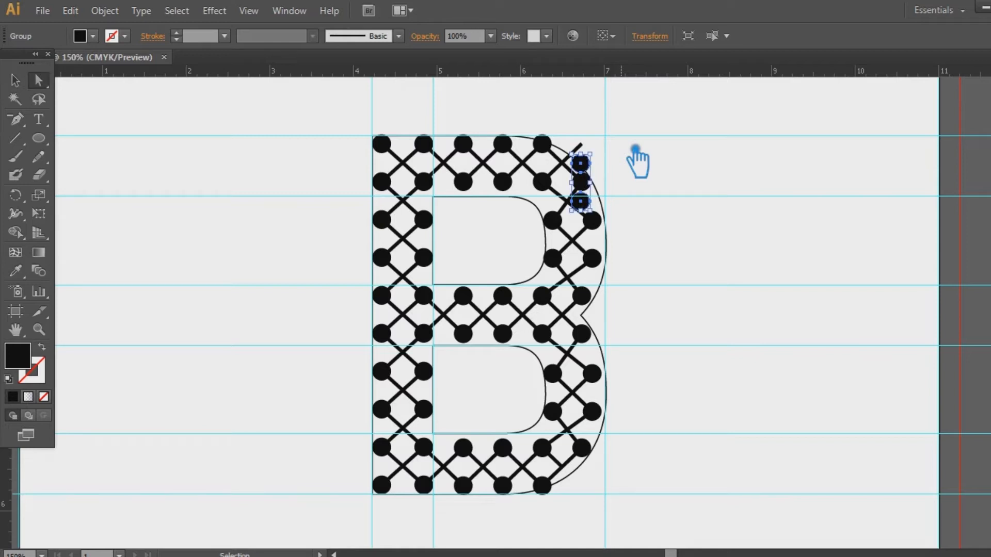
pyautogui.press('Up')
pyautogui.press('Up')
pyautogui.press('Up')
pyautogui.press('Up')
pyautogui.press('Up')
pyautogui.press('Up')
pyautogui.press('Up')
pyautogui.press('Up')
pyautogui.press('Up')
pyautogui.press('Up')
pyautogui.press('Up')
pyautogui.hotkey('ctrl', 'z')
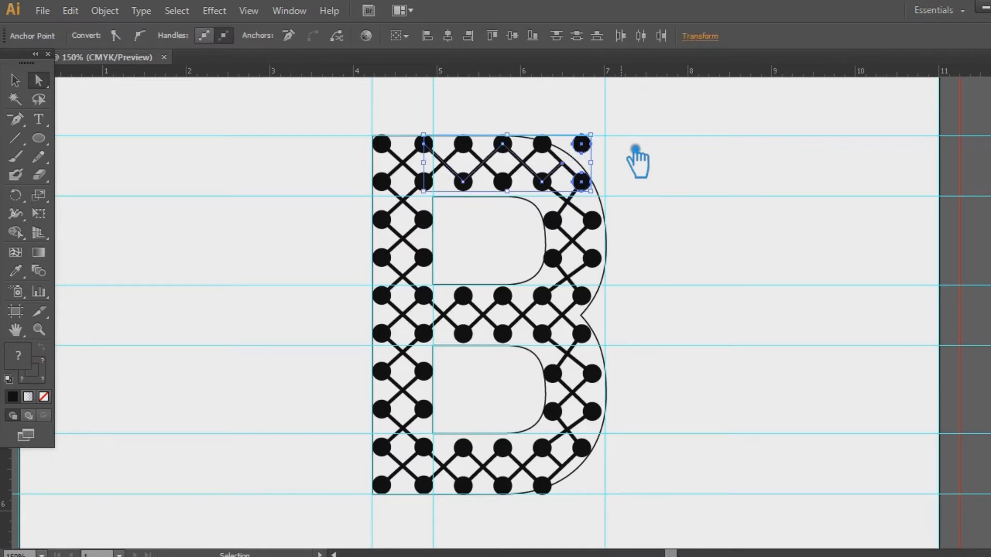
pyautogui.hotkey('ctrl', 'z')
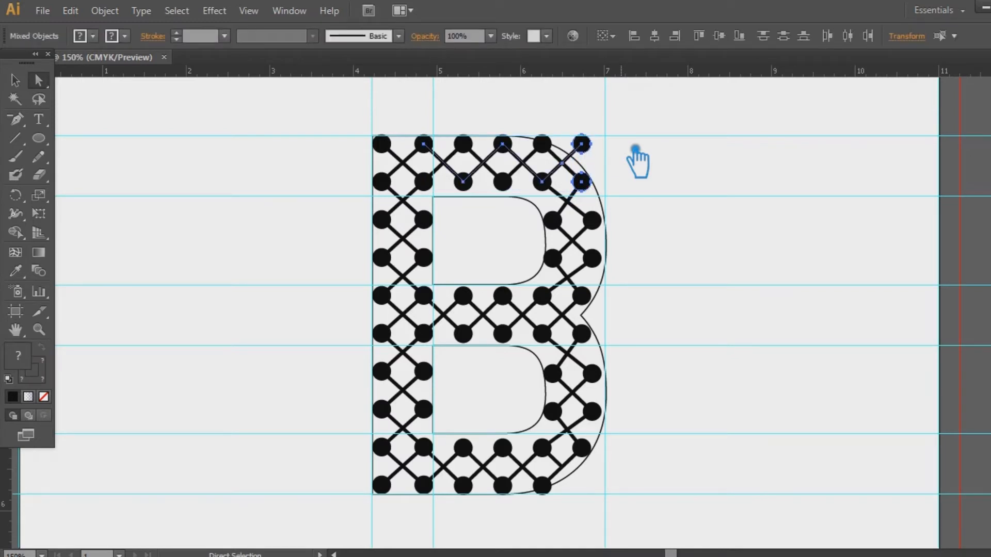
# Copy the top bar's rightmost dot pair straight down to the outer end of the bottom bar, in line with its dot rows
pyautogui.click(635, 149)
pyautogui.click(588, 145)
pyautogui.click(15, 80)
pyautogui.click(583, 183)
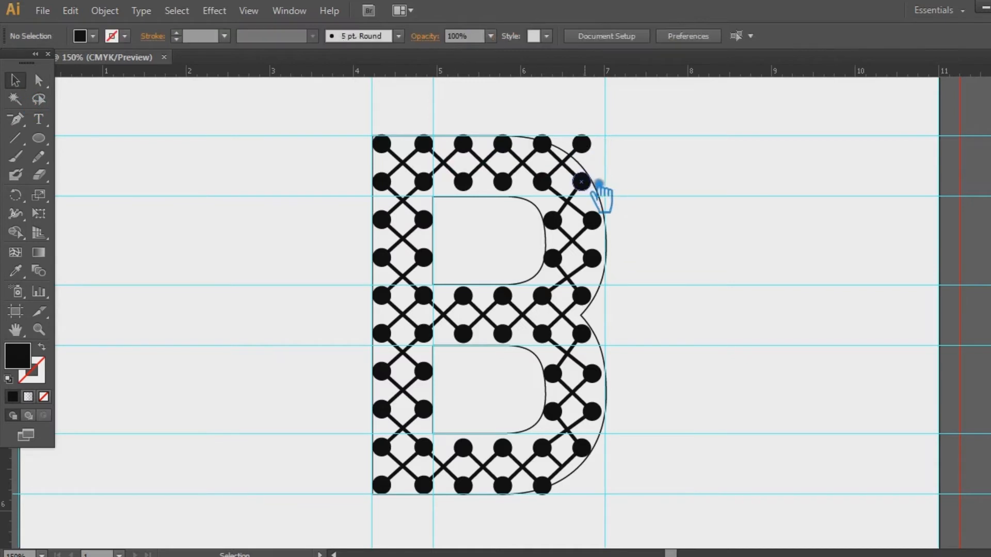
pyautogui.click(662, 211)
pyautogui.click(587, 184)
pyautogui.click(654, 180)
pyautogui.click(586, 184)
pyautogui.click(600, 182)
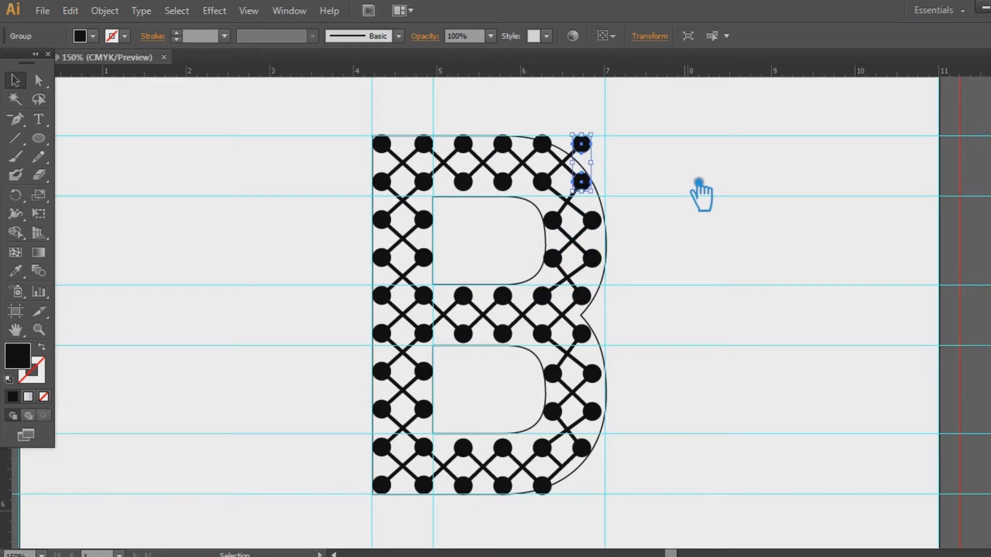
pyautogui.hotkey('shift', 'Down')
pyautogui.hotkey('shift', 'Down')
pyautogui.hotkey('shift', 'Down')
pyautogui.hotkey('shift', 'Down')
pyautogui.hotkey('shift', 'Down')
pyautogui.hotkey('shift', 'Down')
pyautogui.hotkey('shift', 'Down')
pyautogui.hotkey('shift', 'Down')
pyautogui.hotkey('shift', 'Down')
pyautogui.hotkey('shift', 'Down')
pyautogui.hotkey('shift', 'Down')
pyautogui.hotkey('shift', 'Down')
pyautogui.hotkey('shift', 'Down')
pyautogui.hotkey('shift', 'Down')
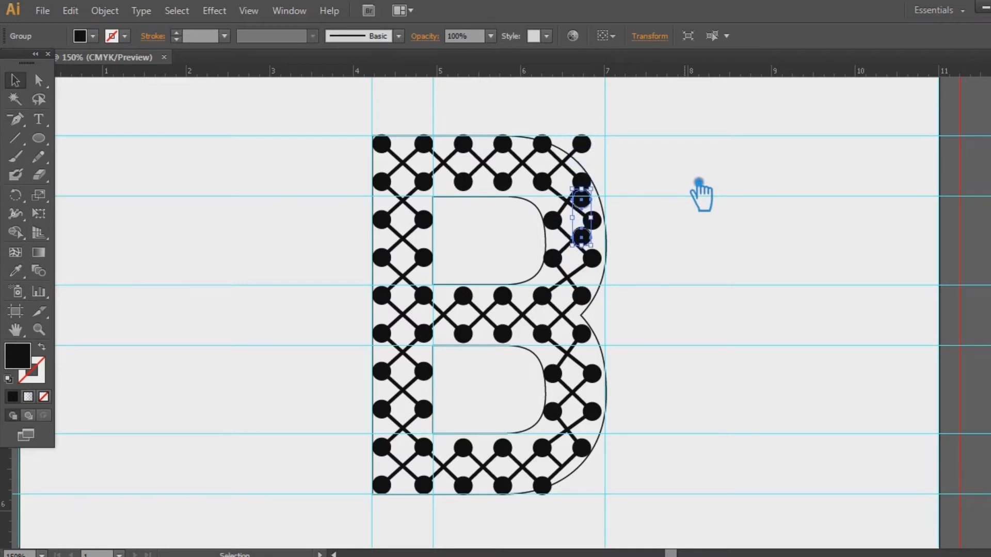
pyautogui.hotkey('shift', 'Down')
pyautogui.hotkey('shift', 'Down')
pyautogui.hotkey('shift', 'Down')
pyautogui.hotkey('shift', 'Down')
pyautogui.hotkey('shift', 'Down')
pyautogui.hotkey('shift', 'Down')
pyautogui.hotkey('shift', 'Down')
pyautogui.hotkey('shift', 'Down')
pyautogui.hotkey('shift', 'Down')
pyautogui.hotkey('shift', 'Down')
pyautogui.hotkey('shift', 'Down')
pyautogui.hotkey('shift', 'Down')
pyautogui.hotkey('shift', 'Down')
pyautogui.hotkey('shift', 'Down')
pyautogui.hotkey('shift', 'Down')
pyautogui.hotkey('shift', 'Down')
pyautogui.hotkey('shift', 'Down')
pyautogui.hotkey('shift', 'Down')
pyautogui.hotkey('shift', 'Down')
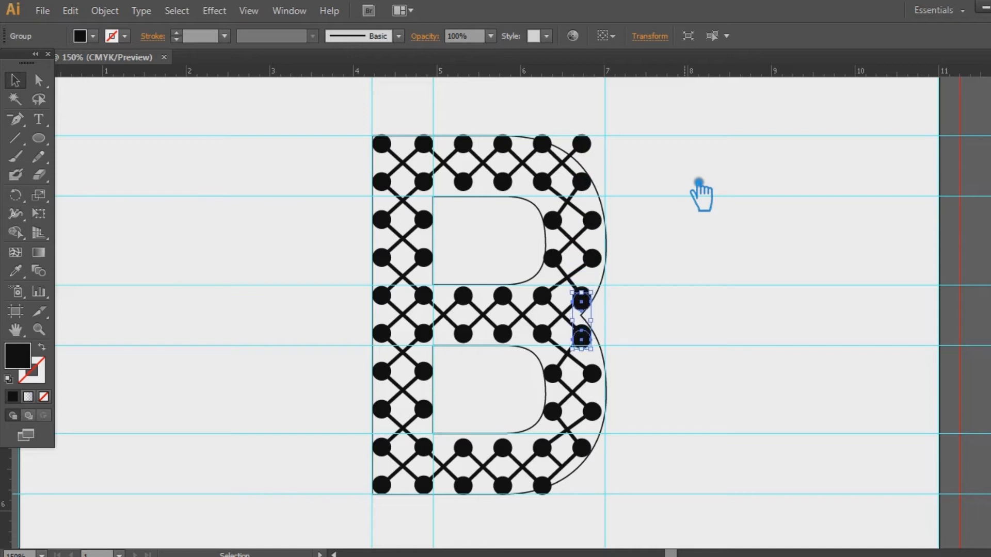
pyautogui.hotkey('shift', 'Down')
pyautogui.hotkey('shift', 'Down')
pyautogui.hotkey('shift', 'Down')
pyautogui.hotkey('shift', 'Down')
pyautogui.hotkey('shift', 'Down')
pyautogui.hotkey('shift', 'Down')
pyautogui.hotkey('shift', 'Down')
pyautogui.hotkey('shift', 'Down')
pyautogui.hotkey('shift', 'Down')
pyautogui.hotkey('shift', 'Down')
pyautogui.hotkey('shift', 'Down')
pyautogui.hotkey('shift', 'Down')
pyautogui.hotkey('shift', 'Down')
pyautogui.hotkey('shift', 'Down')
pyautogui.hotkey('shift', 'Down')
pyautogui.hotkey('shift', 'Down')
pyautogui.hotkey('shift', 'Down')
pyautogui.hotkey('shift', 'Down')
pyautogui.hotkey('shift', 'Down')
pyautogui.hotkey('shift', 'Down')
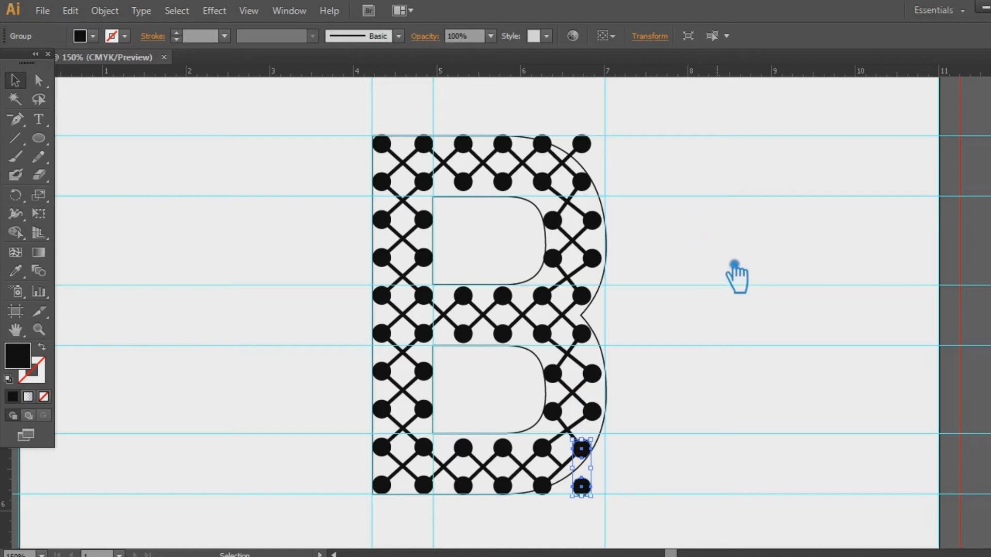
pyautogui.click(730, 261)
pyautogui.click(583, 449)
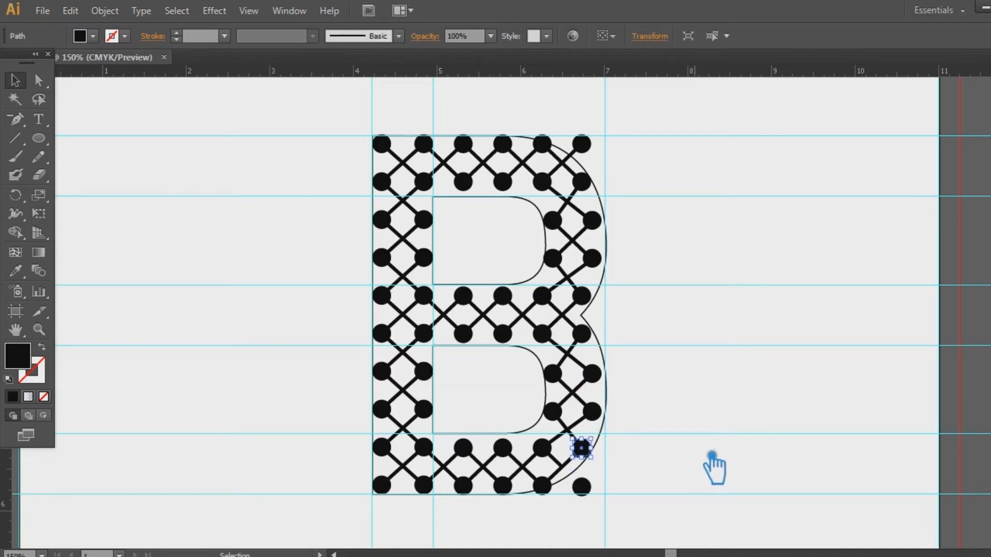
pyautogui.keyDown('shift'); pyautogui.click(585, 487); pyautogui.keyUp('shift')
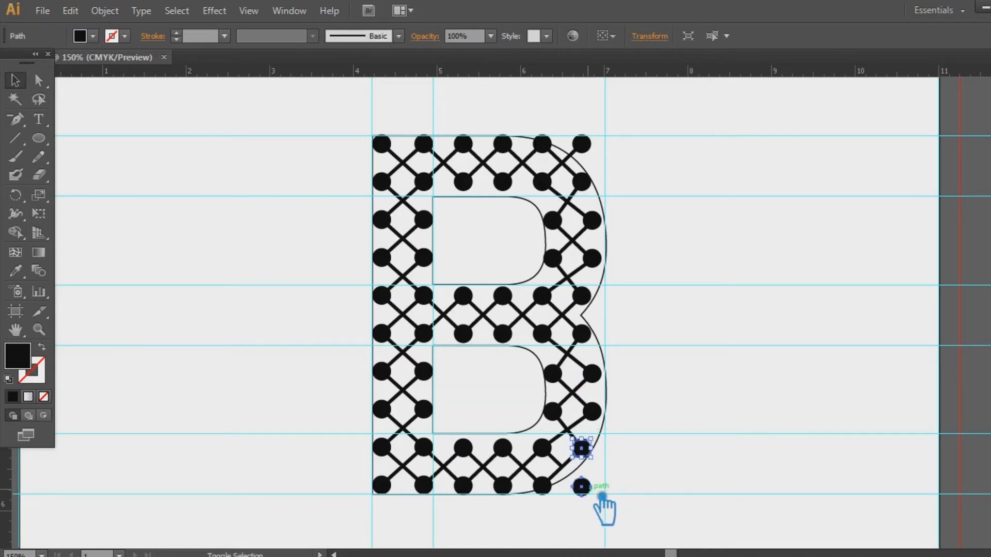
pyautogui.click(762, 459)
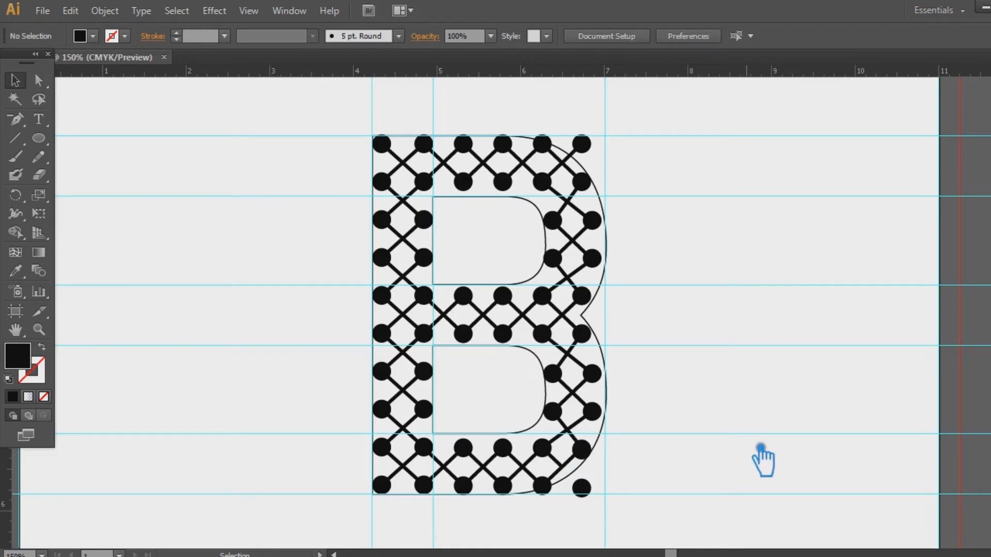
# Extend the bottom bar's trimmed zigzag with the 3 pt stroke to the centre of the added lower end dot
pyautogui.click(573, 477)
pyautogui.click(773, 472)
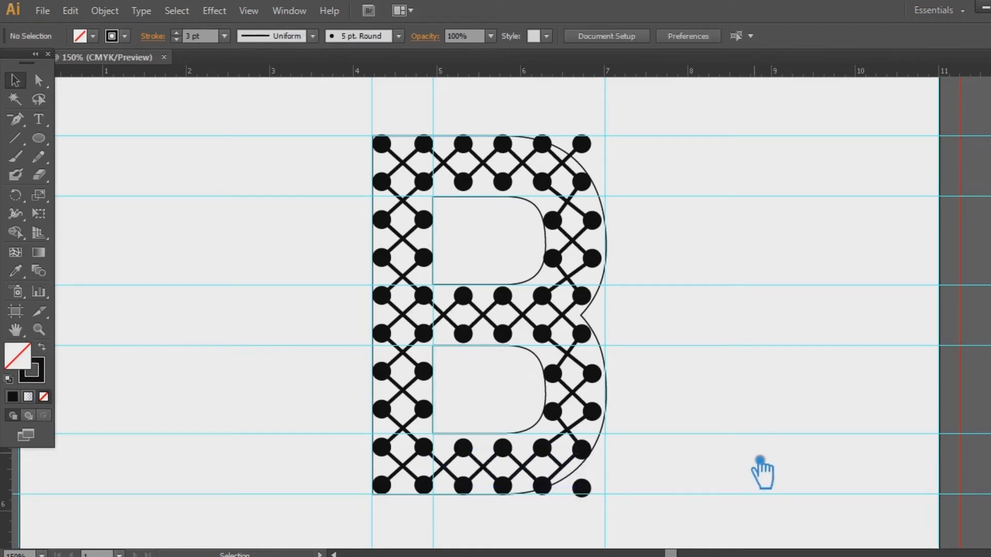
pyautogui.click(16, 119)
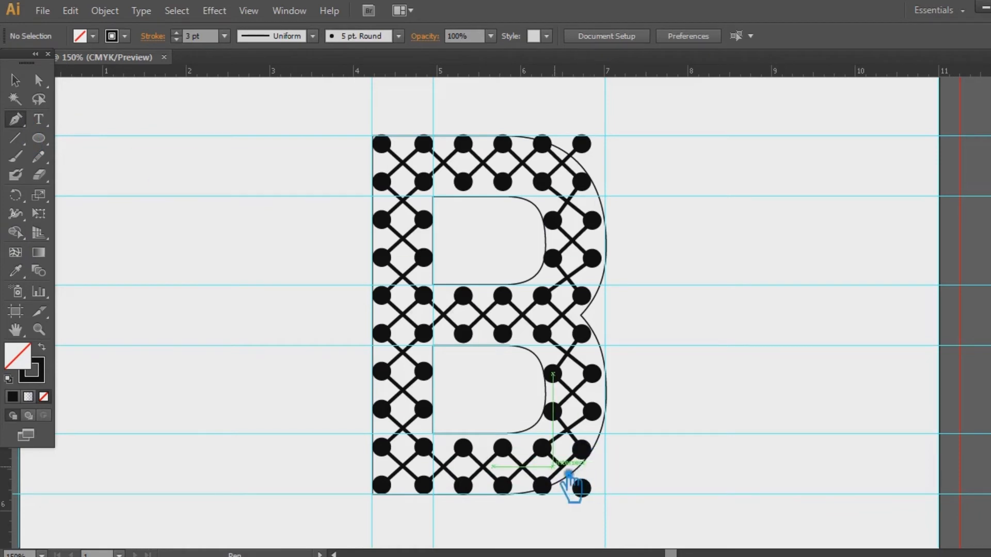
pyautogui.moveTo(582, 488)
pyautogui.mouseDown()
pyautogui.moveTo(598, 498)
pyautogui.moveTo(588, 491)
pyautogui.mouseUp()
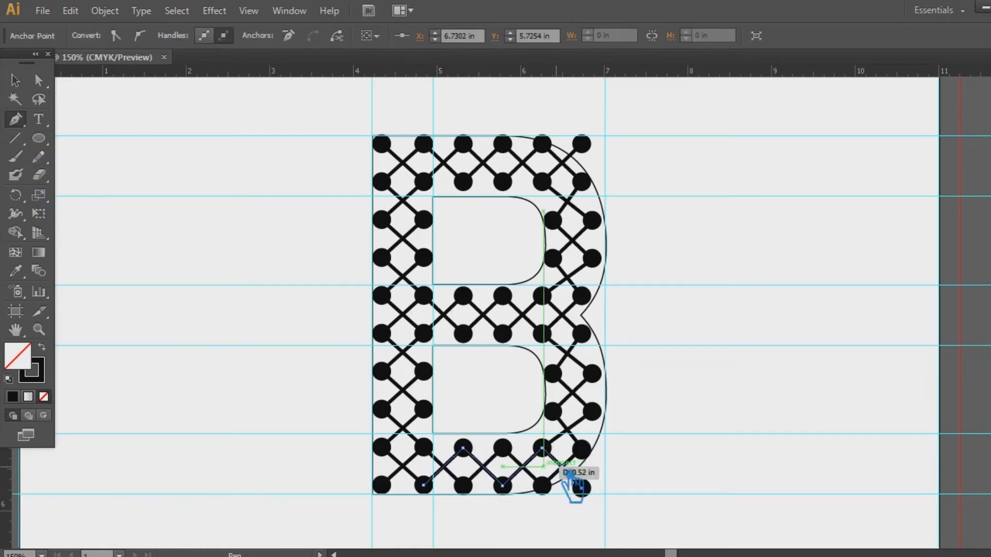
pyautogui.click(15, 80)
pyautogui.click(753, 313)
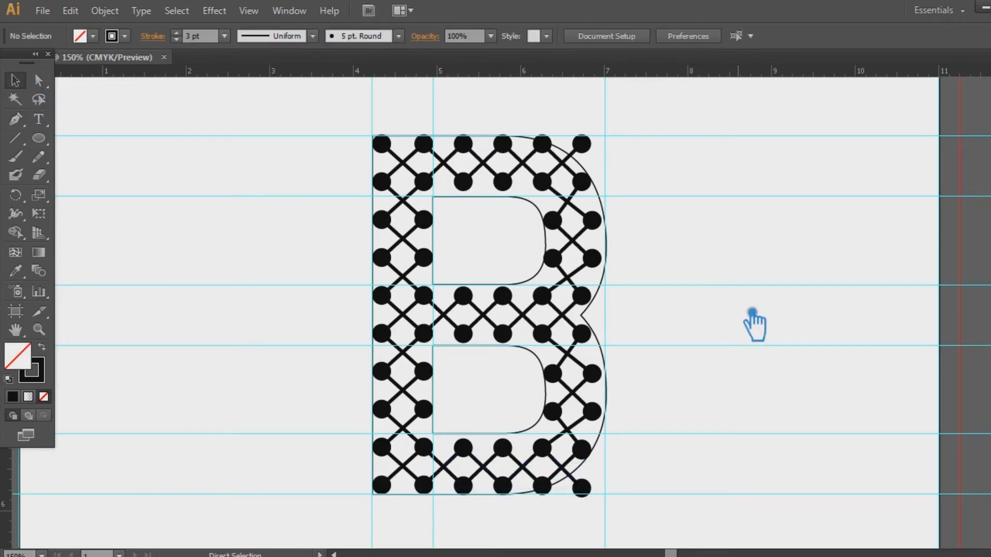
# Delete the guide outline of the letter B from behind the dots and zigzag lines
pyautogui.click(604, 209)
pyautogui.press('Delete')
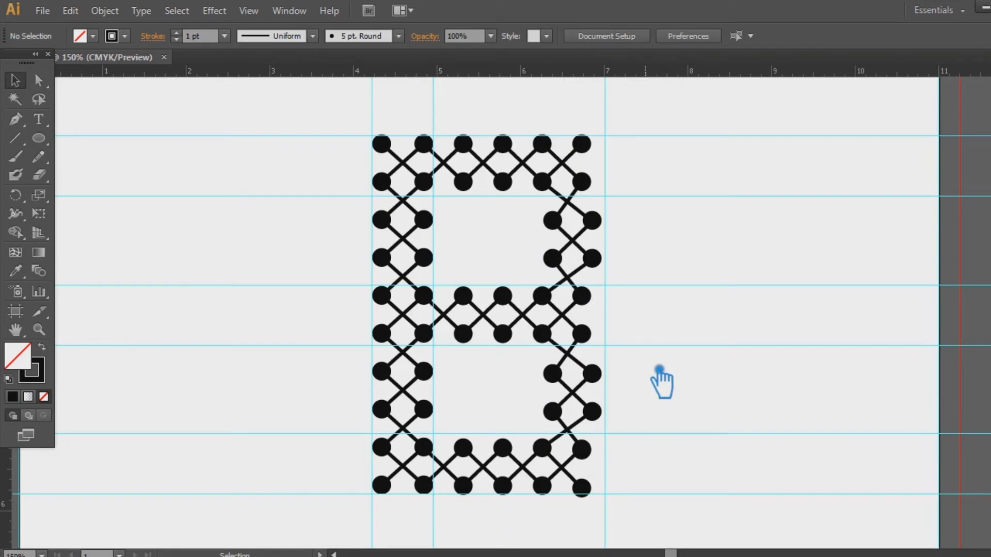
pyautogui.click(581, 138)
pyautogui.click(637, 148)
# Pull the outermost corner dots of the top and bottom bars inward with their line ends to round the B's outer corners
pyautogui.press('a')
pyautogui.click(581, 144)
pyautogui.moveTo(595, 153); pyautogui.dragTo(573, 154)
pyautogui.click(661, 222)
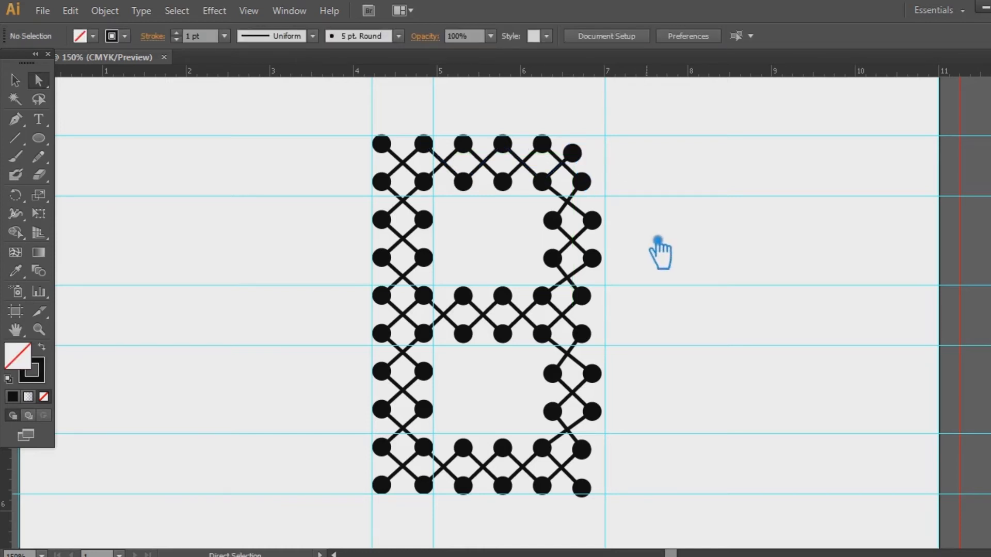
pyautogui.moveTo(582, 488)
pyautogui.mouseDown()
pyautogui.moveTo(599, 507)
pyautogui.moveTo(582, 485)
pyautogui.mouseUp()
# Draw a black rectangle without stroke covering the lower half of the artboard and deselect it
pyautogui.moveTo(652, 449); pyautogui.dragTo(355, 336)
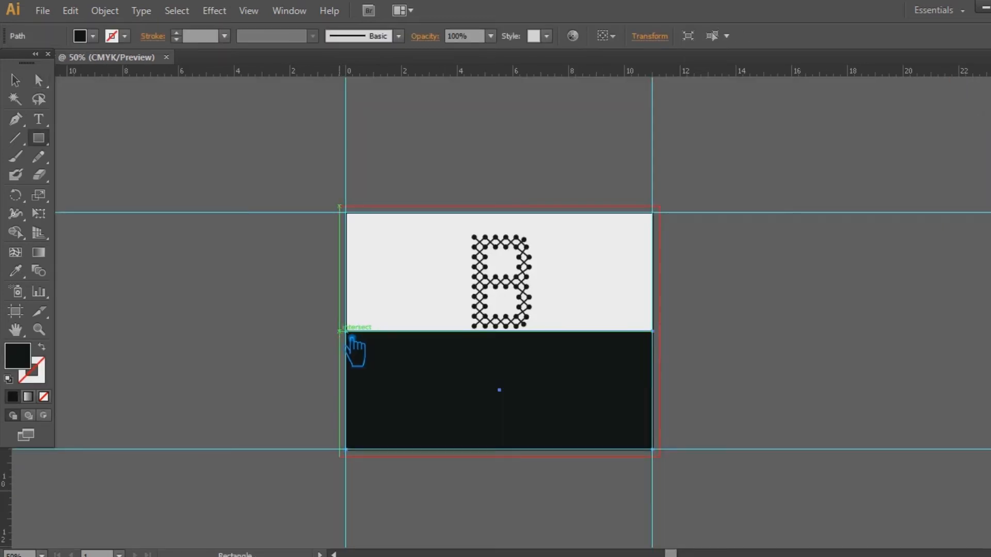
pyautogui.click(15, 80)
pyautogui.click(139, 155)
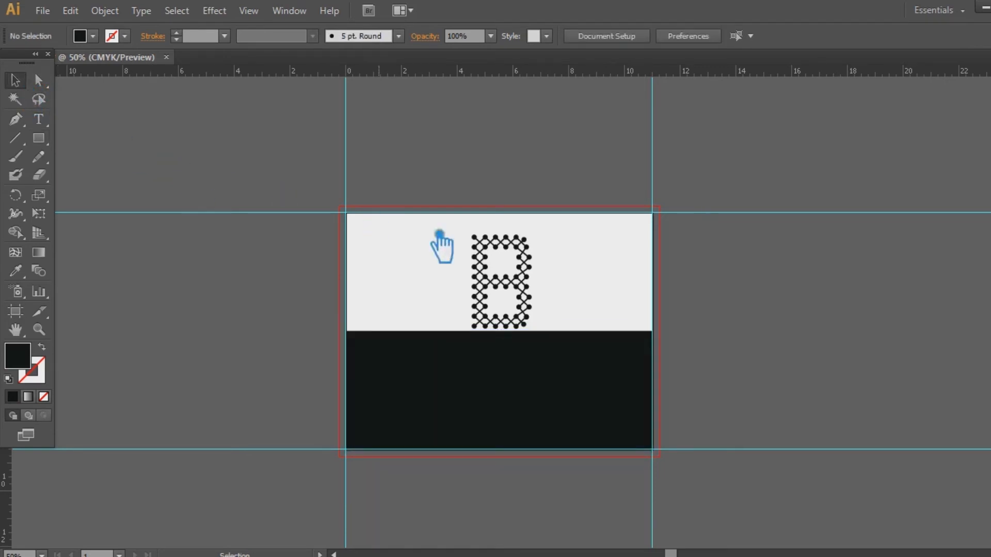
# Move the grouped letter B straight up until it is vertically centred in the white half
pyautogui.click(519, 288)
pyautogui.moveTo(521, 291); pyautogui.dragTo(522, 288)
pyautogui.press('Up')
pyautogui.press('Up')
pyautogui.press('Up')
pyautogui.press('Up')
pyautogui.press('Up')
pyautogui.press('Up')
pyautogui.press('Up')
pyautogui.press('Up')
pyautogui.press('Up')
pyautogui.press('Up')
pyautogui.press('Up')
pyautogui.press('Up')
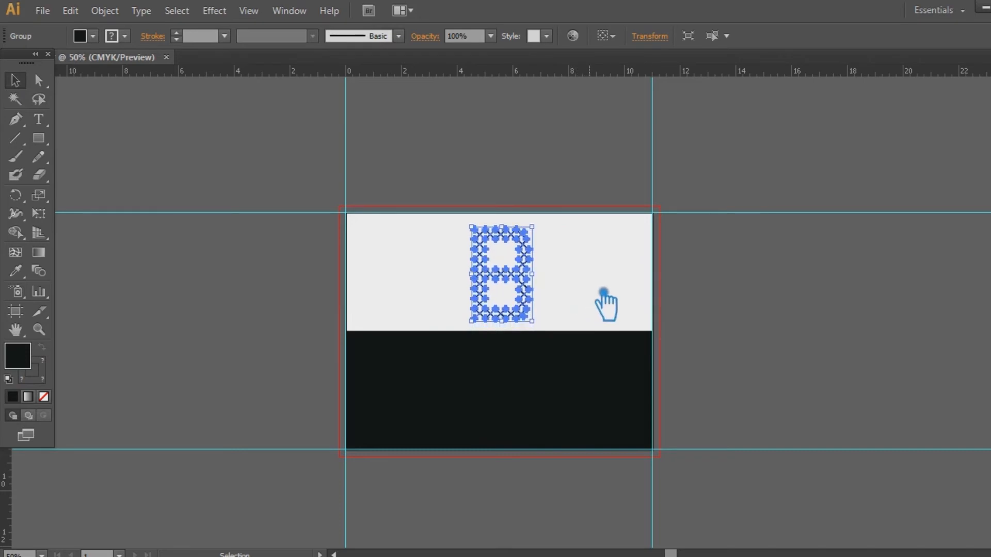
pyautogui.click(604, 298)
# Copy the B group in place and start moving the copy straight down towards the black half
pyautogui.click(525, 287)
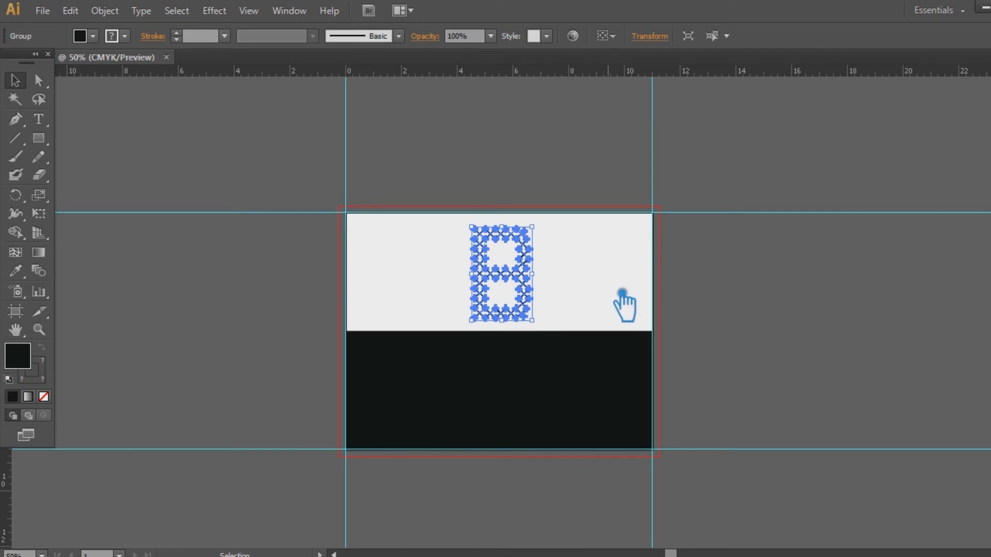
pyautogui.press('ctrl')
pyautogui.press('Down')
pyautogui.press('Down')
pyautogui.press('Down')
pyautogui.press('Down')
pyautogui.press('Down')
pyautogui.press('Down')
pyautogui.press('Down')
pyautogui.press('Down')
pyautogui.press('Down')
pyautogui.press('Down')
pyautogui.press('Down')
pyautogui.press('Down')
pyautogui.press('Down')
pyautogui.press('Down')
pyautogui.press('Down')
pyautogui.press('Down')
pyautogui.press('Down')
pyautogui.press('Down')
pyautogui.press('Down')
pyautogui.press('Down')
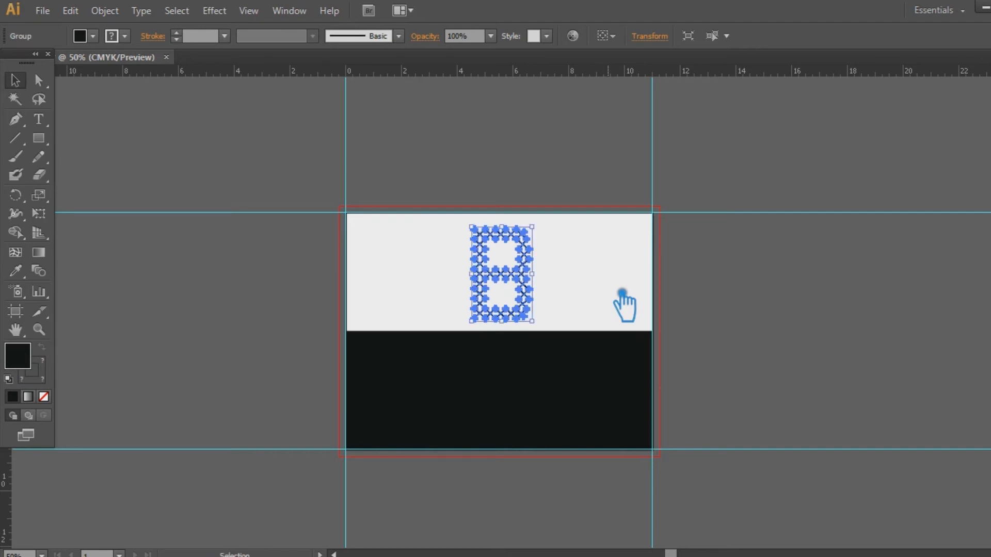
pyautogui.press('Down')
pyautogui.press('Down')
pyautogui.press('Down')
pyautogui.press('Down')
pyautogui.press('Down')
pyautogui.press('Down')
pyautogui.press('Down')
pyautogui.press('Down')
pyautogui.press('Down')
pyautogui.press('Down')
pyautogui.press('Down')
pyautogui.press('Down')
pyautogui.press('Down')
pyautogui.press('Down')
pyautogui.press('Down')
pyautogui.press('Down')
pyautogui.press('Down')
pyautogui.press('Down')
pyautogui.press('Down')
pyautogui.press('Down')
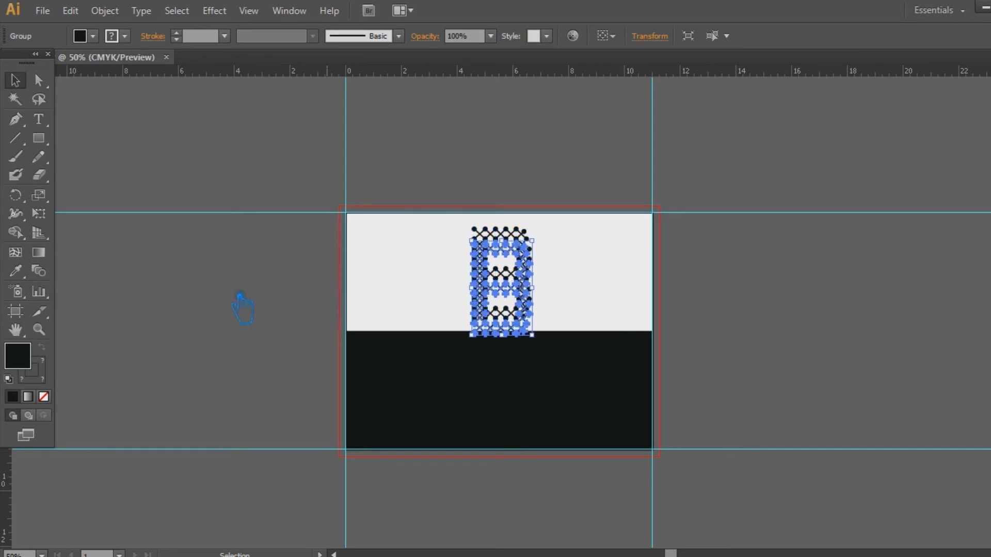
# Set the fill of the copied B to white (FFFFFF)
pyautogui.doubleClick(32, 366)
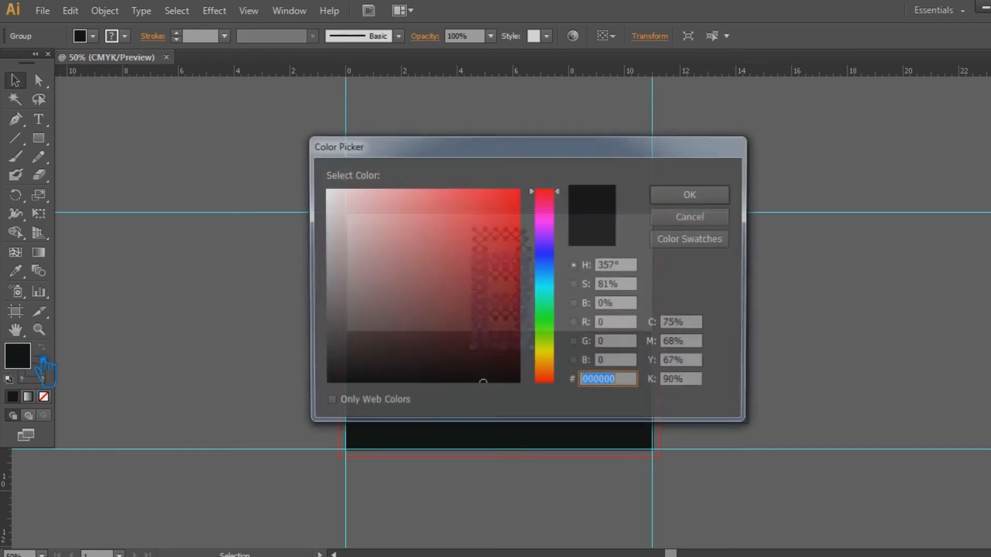
pyautogui.click(331, 193)
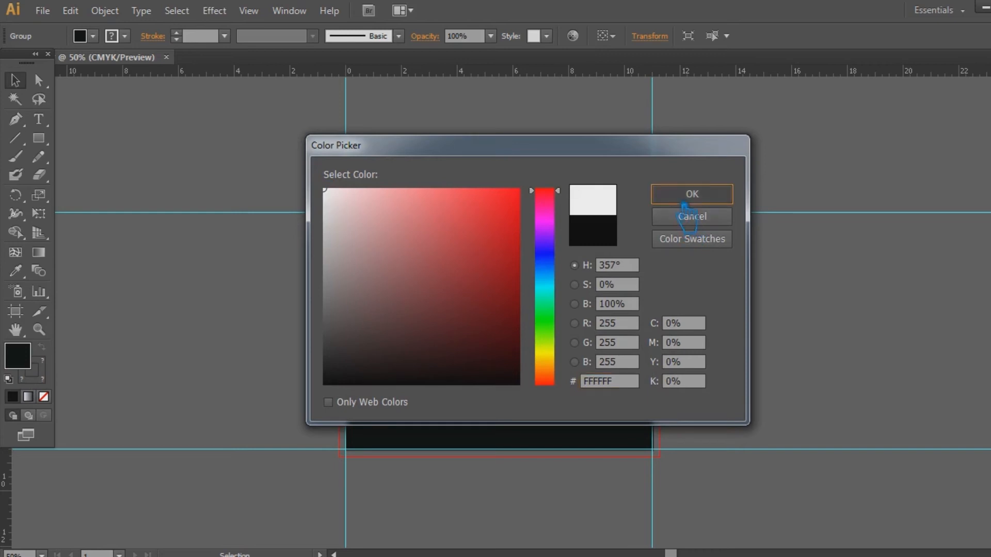
pyautogui.click(692, 194)
# Move the white B copy straight down until it is vertically centred in the black half and deselect it
pyautogui.press('Down')
pyautogui.press('Down')
pyautogui.press('Down')
pyautogui.press('Down')
pyautogui.press('Down')
pyautogui.press('Down')
pyautogui.press('Down')
pyautogui.press('Down')
pyautogui.press('Down')
pyautogui.press('Down')
pyautogui.press('Down')
pyautogui.press('Down')
pyautogui.press('Down')
pyautogui.press('Down')
pyautogui.press('Down')
pyautogui.press('Down')
pyautogui.press('Down')
pyautogui.press('Down')
pyautogui.press('Down')
pyautogui.press('Down')
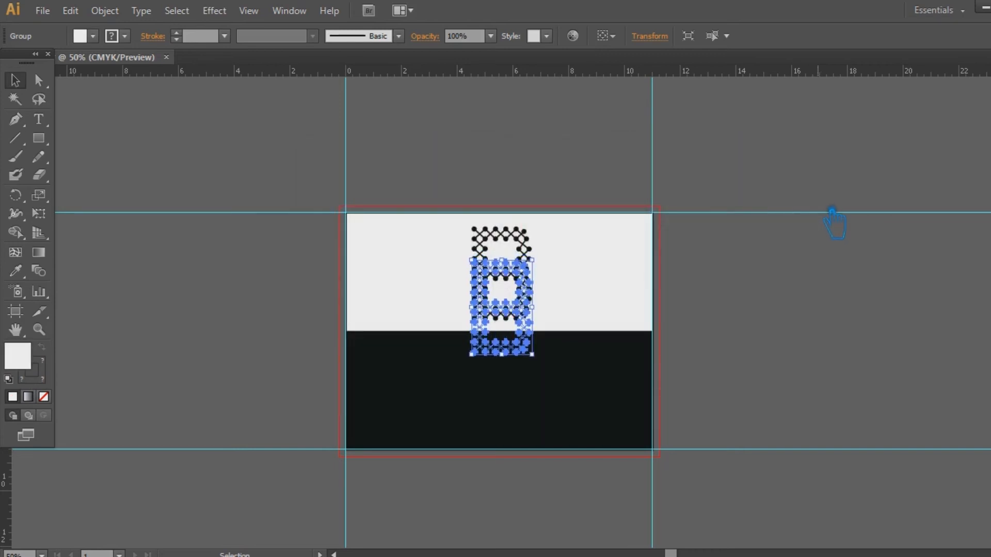
pyautogui.press('Down')
pyautogui.press('Down')
pyautogui.press('Down')
pyautogui.press('Down')
pyautogui.press('Down')
pyautogui.press('Down')
pyautogui.press('Down')
pyautogui.press('Down')
pyautogui.press('Down')
pyautogui.press('Down')
pyautogui.press('Down')
pyautogui.press('Down')
pyautogui.press('Down')
pyautogui.press('Down')
pyautogui.press('Down')
pyautogui.press('Down')
pyautogui.press('Down')
pyautogui.press('Down')
pyautogui.press('Down')
pyautogui.press('Down')
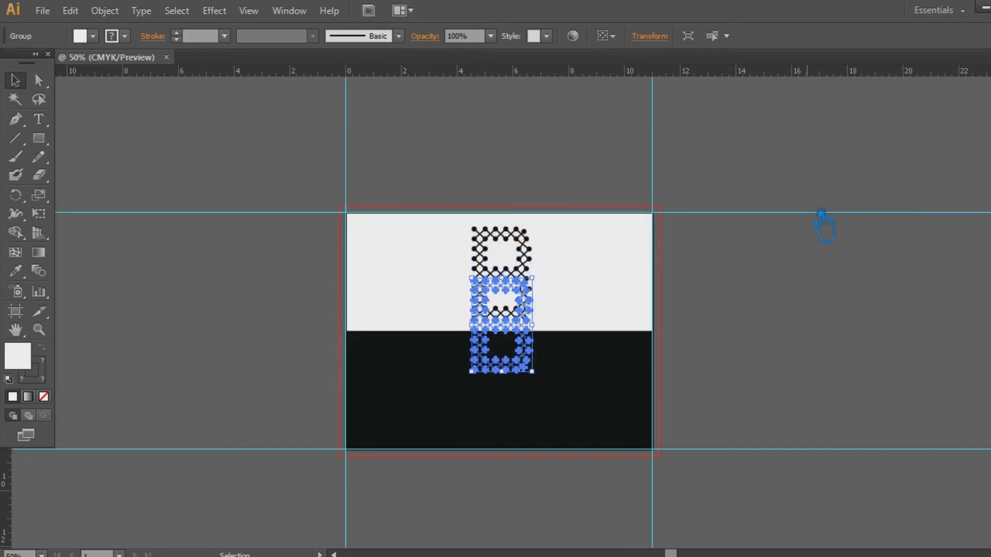
pyautogui.press('Down')
pyautogui.press('Down')
pyautogui.press('Down')
pyautogui.press('Down')
pyautogui.press('Down')
pyautogui.press('Down')
pyautogui.press('Down')
pyautogui.press('Down')
pyautogui.press('Down')
pyautogui.press('Down')
pyautogui.press('Down')
pyautogui.press('Down')
pyautogui.press('Down')
pyautogui.press('Down')
pyautogui.press('Down')
pyautogui.press('Down')
pyautogui.press('Down')
pyautogui.press('Down')
pyautogui.press('Down')
pyautogui.press('Down')
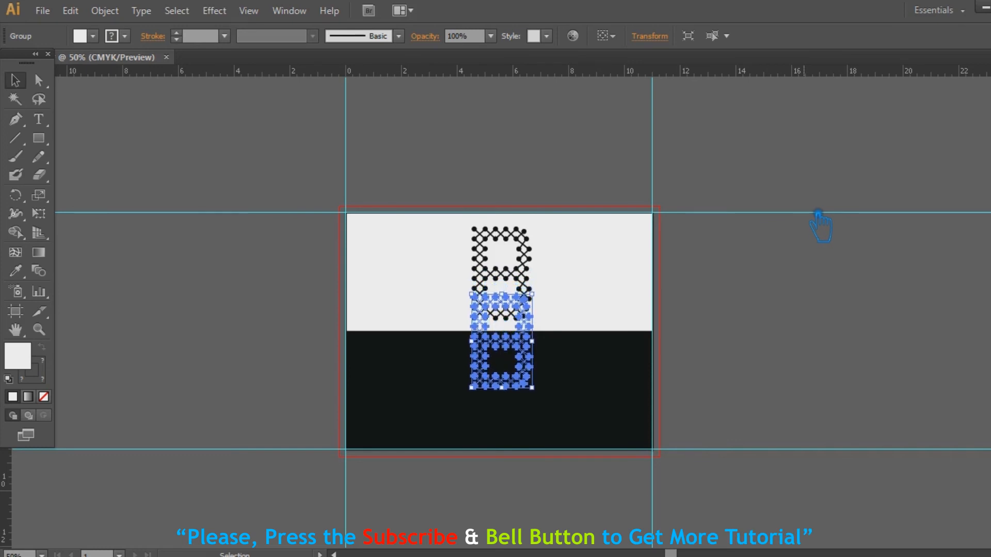
pyautogui.press('Down')
pyautogui.press('Down')
pyautogui.press('Down')
pyautogui.press('Down')
pyautogui.press('Down')
pyautogui.press('Down')
pyautogui.press('Down')
pyautogui.press('Down')
pyautogui.press('Down')
pyautogui.press('Down')
pyautogui.press('Down')
pyautogui.press('Down')
pyautogui.press('Down')
pyautogui.press('Down')
pyautogui.press('Down')
pyautogui.press('Down')
pyautogui.press('Down')
pyautogui.press('Down')
pyautogui.press('Down')
pyautogui.press('Down')
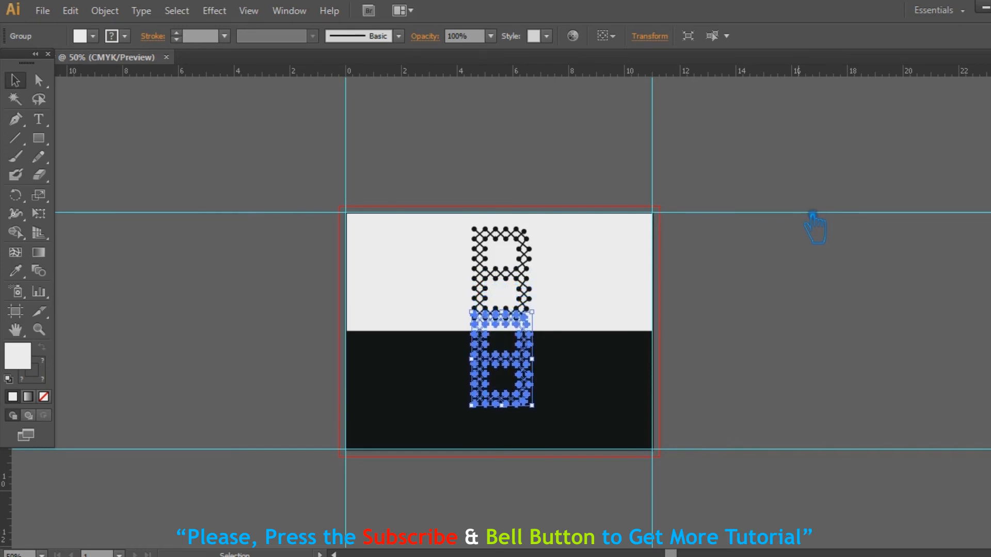
pyautogui.press('Down')
pyautogui.press('Down')
pyautogui.press('Down')
pyautogui.press('Down')
pyautogui.press('Down')
pyautogui.press('Down')
pyautogui.press('Down')
pyautogui.press('Down')
pyautogui.press('Down')
pyautogui.press('Down')
pyautogui.press('Down')
pyautogui.press('Down')
pyautogui.press('Down')
pyautogui.press('Down')
pyautogui.press('Down')
pyautogui.press('Down')
pyautogui.press('Down')
pyautogui.press('Down')
pyautogui.press('Down')
pyautogui.press('Down')
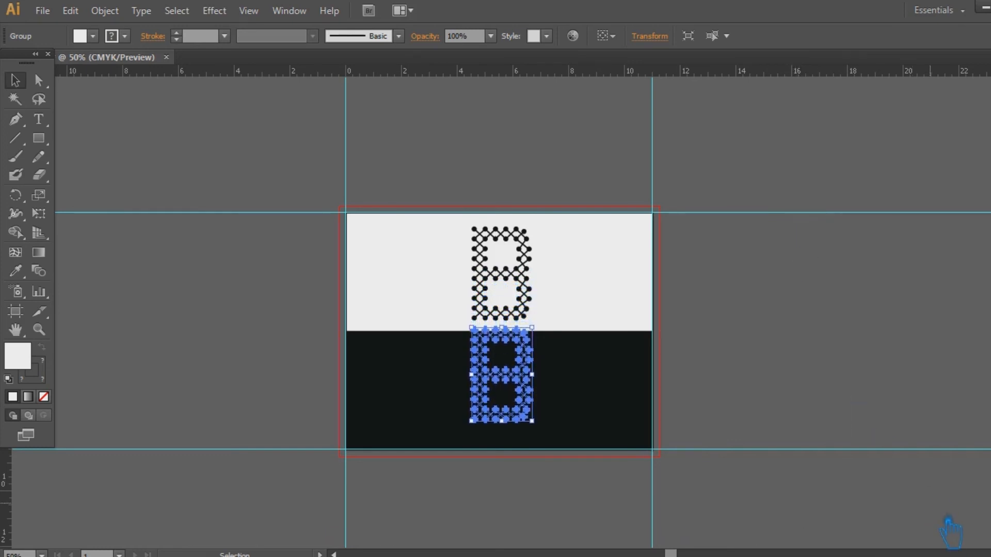
pyautogui.press('Down')
pyautogui.press('Down')
pyautogui.press('Down')
pyautogui.press('Down')
pyautogui.press('Down')
pyautogui.press('Down')
pyautogui.press('Down')
pyautogui.press('Down')
pyautogui.press('Down')
pyautogui.press('Down')
pyautogui.press('Down')
pyautogui.press('Down')
pyautogui.press('Down')
pyautogui.press('Down')
pyautogui.press('Down')
pyautogui.press('Down')
pyautogui.press('Down')
pyautogui.press('Down')
pyautogui.press('Down')
pyautogui.press('Down')
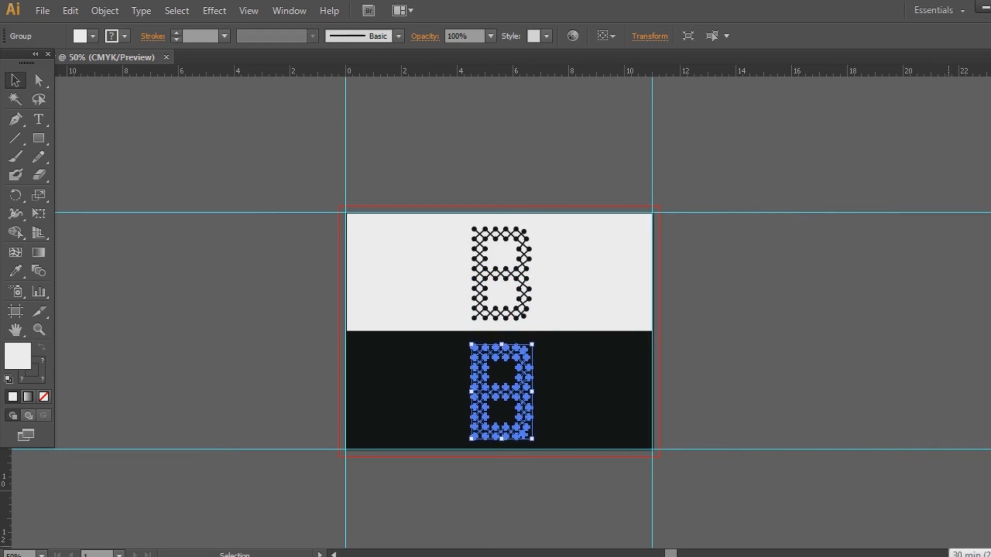
pyautogui.press('Up')
pyautogui.press('Up')
pyautogui.press('Up')
pyautogui.press('Up')
pyautogui.press('Up')
pyautogui.press('Up')
pyautogui.press('Up')
pyautogui.press('Up')
pyautogui.press('Up')
pyautogui.press('Up')
pyautogui.press('Up')
pyautogui.press('Up')
pyautogui.press('Up')
pyautogui.press('Up')
pyautogui.press('Up')
pyautogui.press('Up')
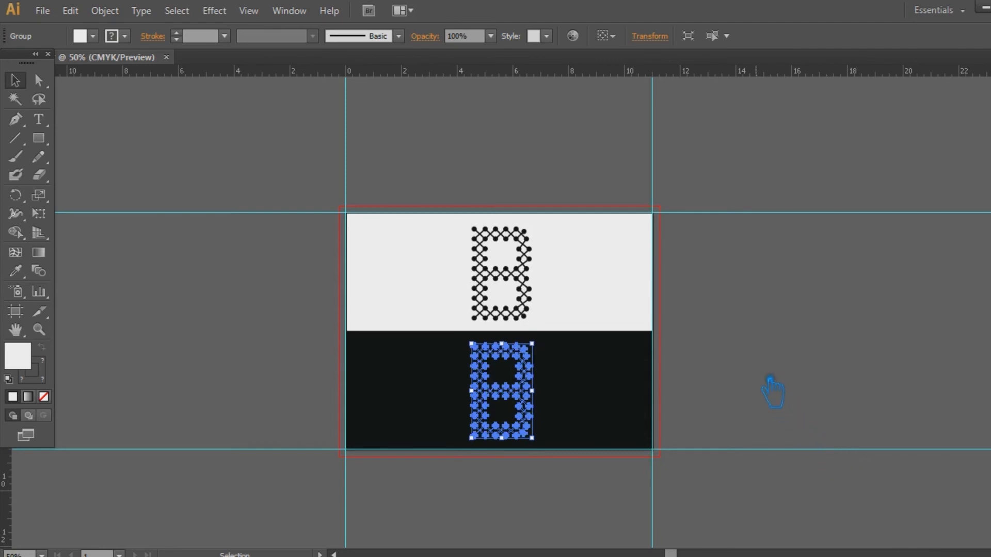
pyautogui.click(770, 389)
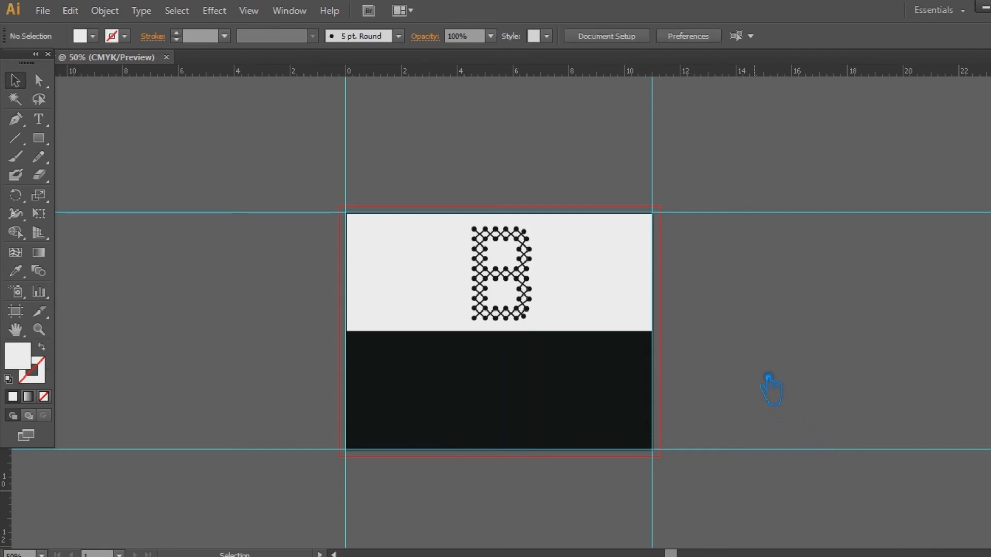
# Arrange the white B in front of the black rectangle, show the artwork full screen and deselect everything
pyautogui.click(524, 388)
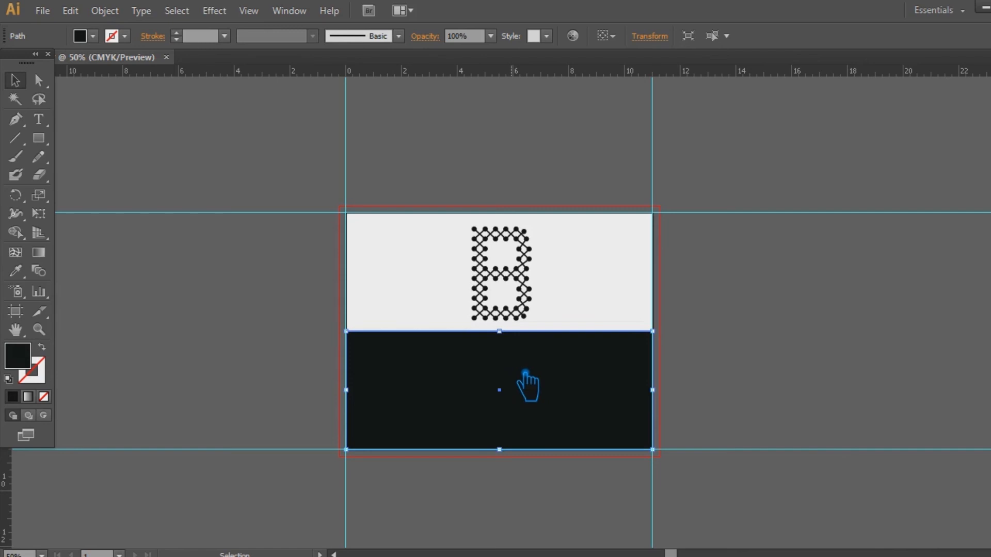
pyautogui.press('a')
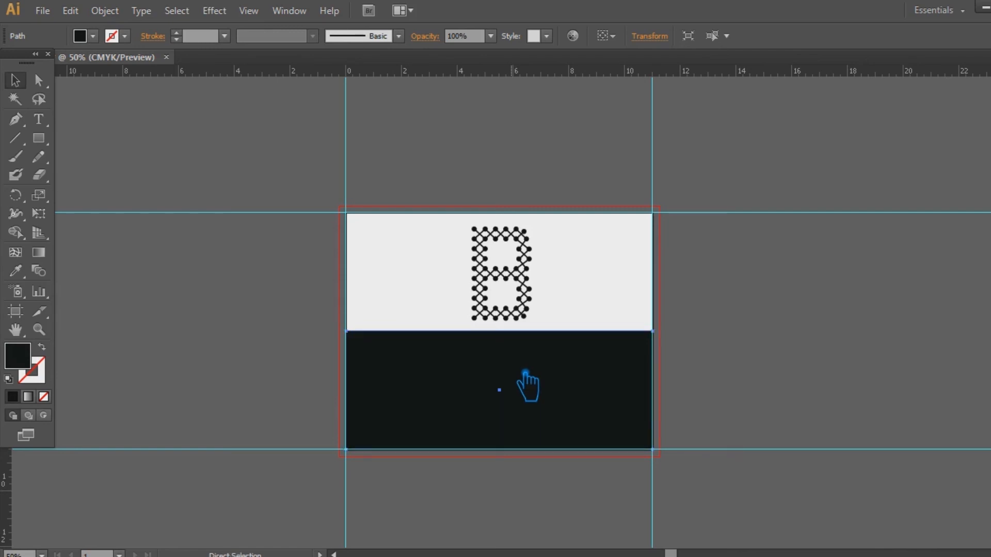
pyautogui.hotkey('ctrl', 'v')
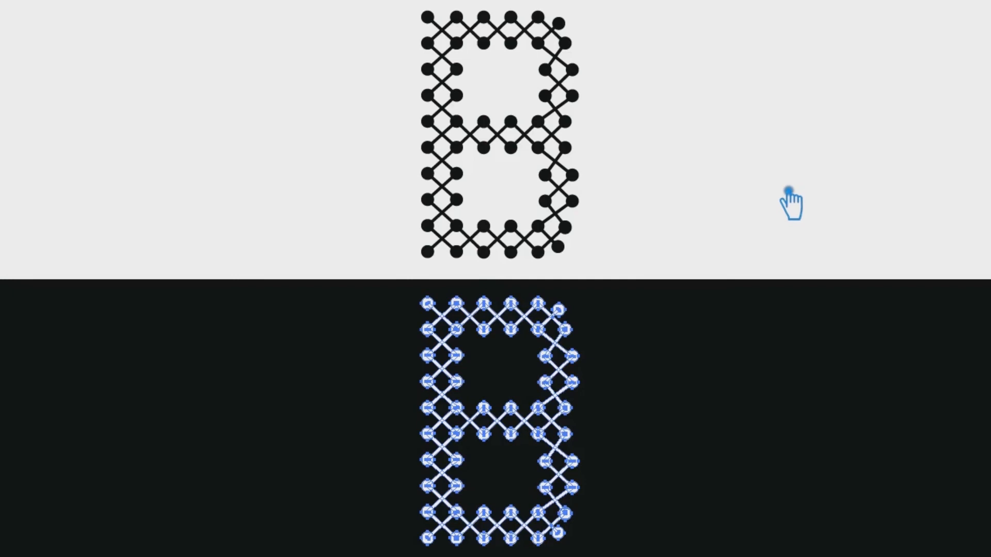
pyautogui.press('v')
pyautogui.click(761, 187)
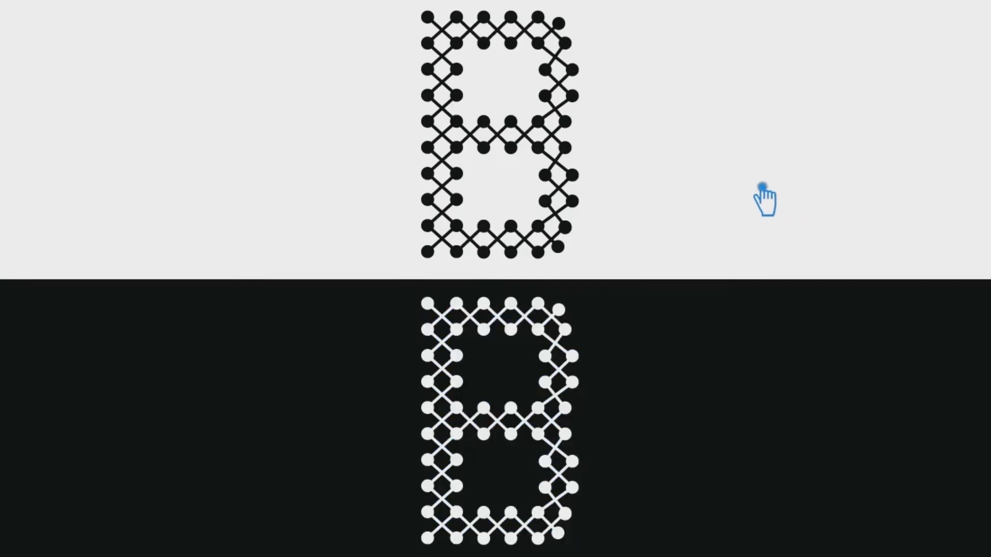